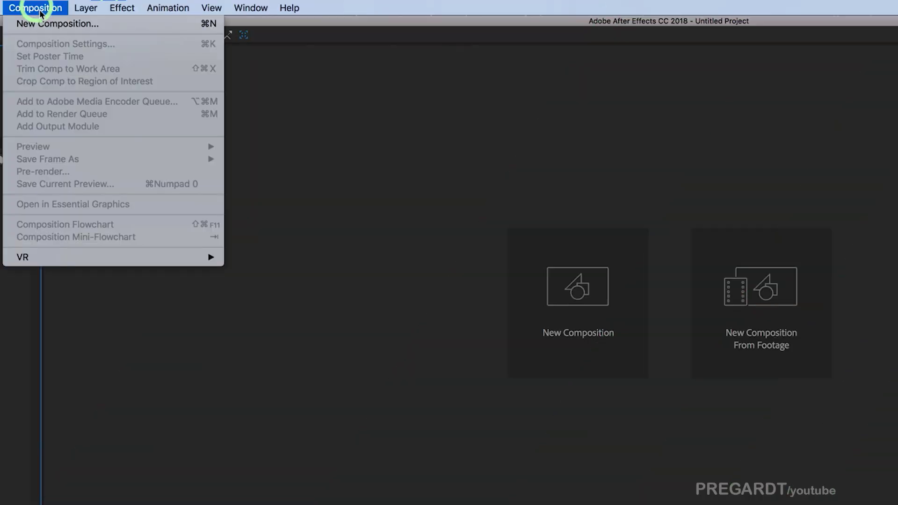
Create Comp 1 with default settings and add a full-frame solid coloured 3F3F3F.
left_click(45, 21)
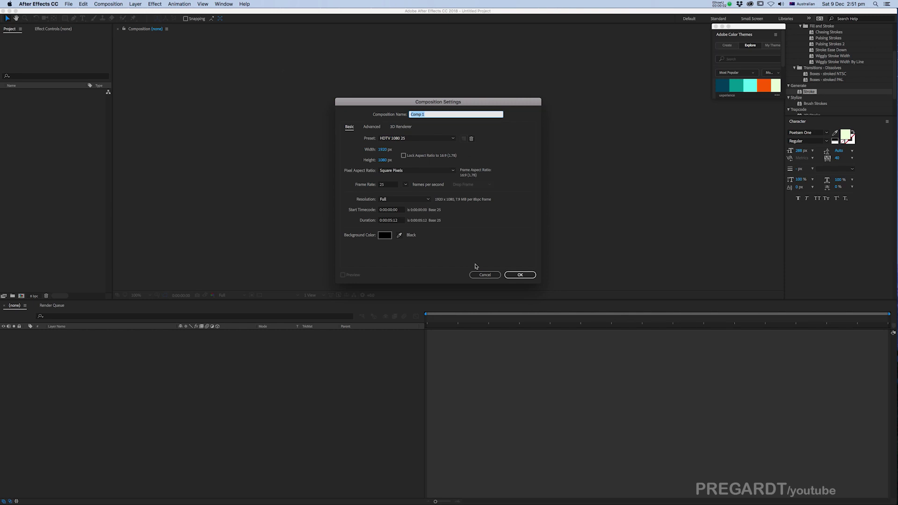
left_click(518, 279)
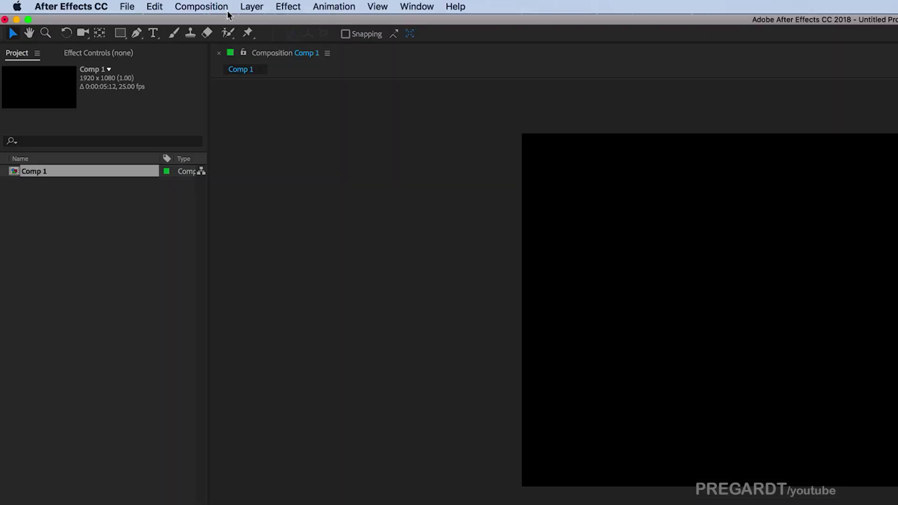
left_click(135, 3)
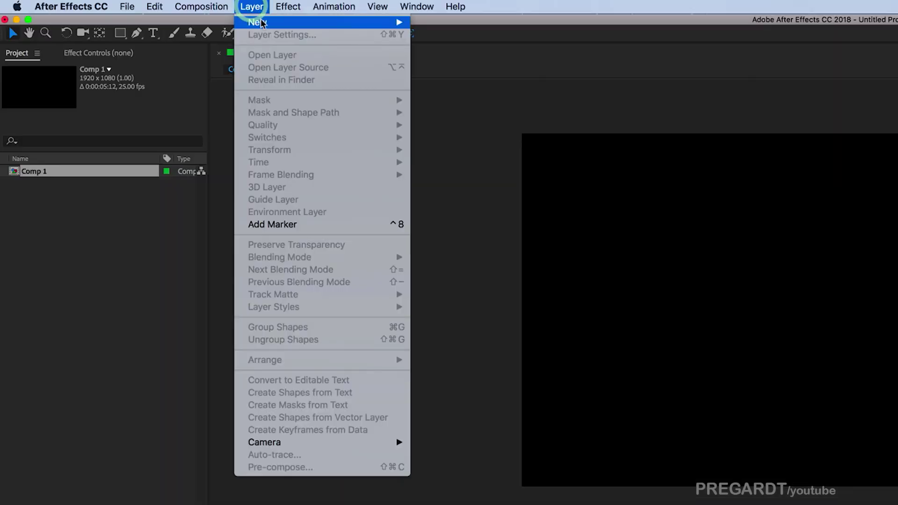
mouse_move(138, 12)
left_click(448, 39)
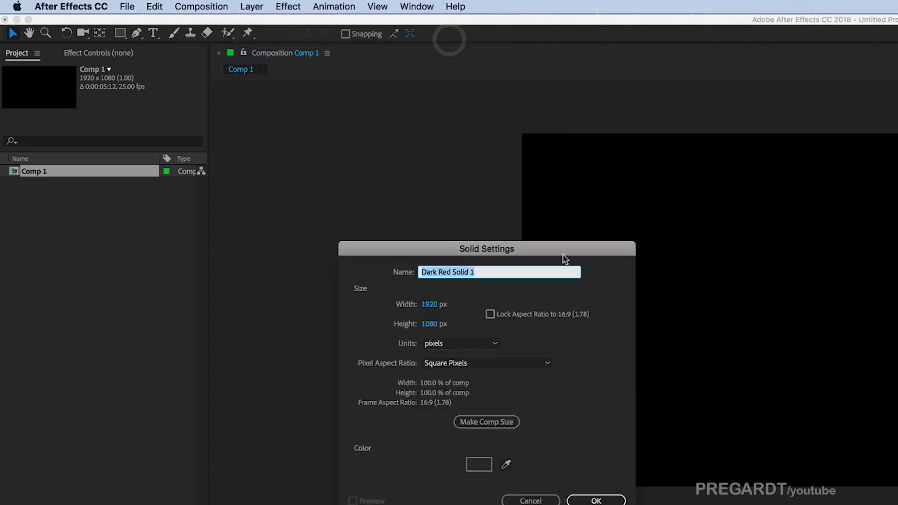
left_click_drag(562, 255, 822, 223)
left_click(737, 439)
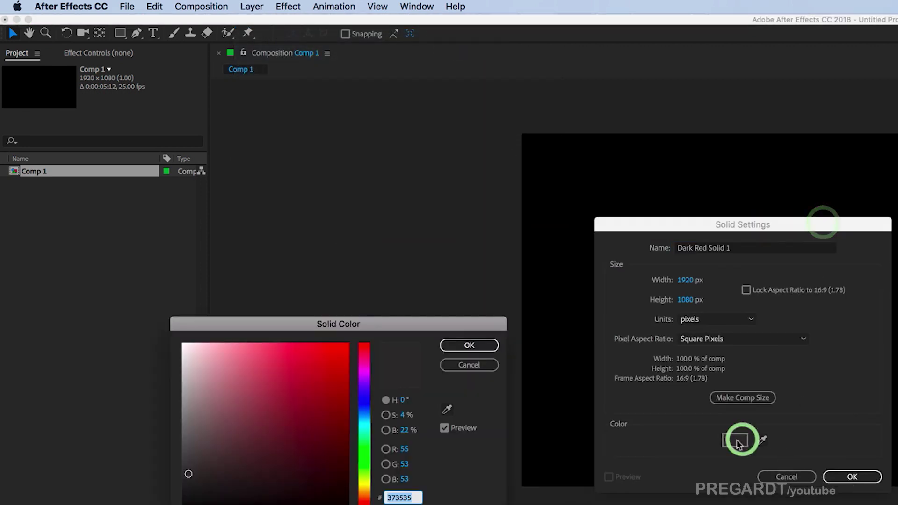
left_click(178, 469)
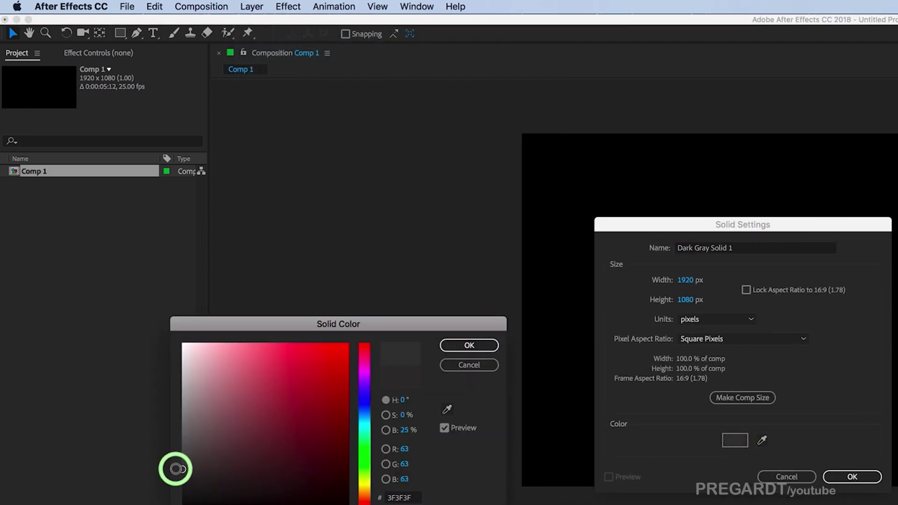
left_click(469, 346)
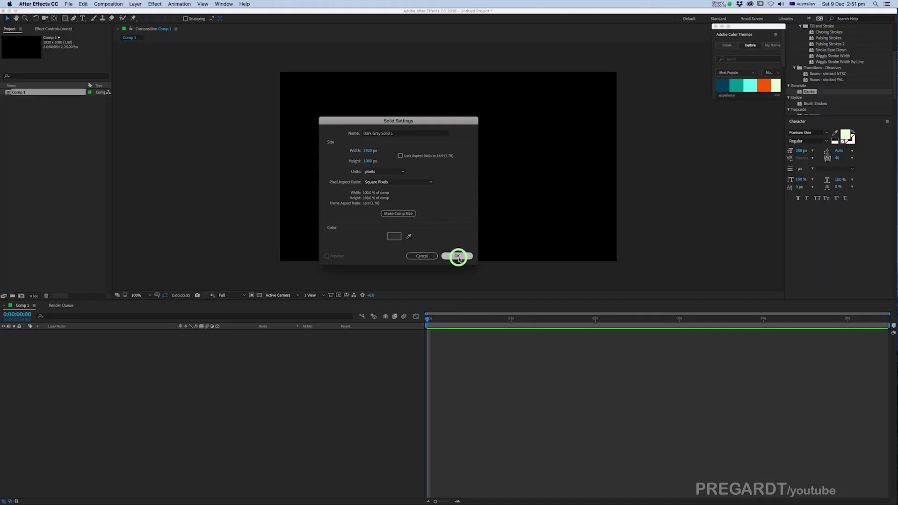
left_click(458, 257)
Lock the grey solid, then add a 'LOGO' text layer and centre it in the comp.
left_click(19, 333)
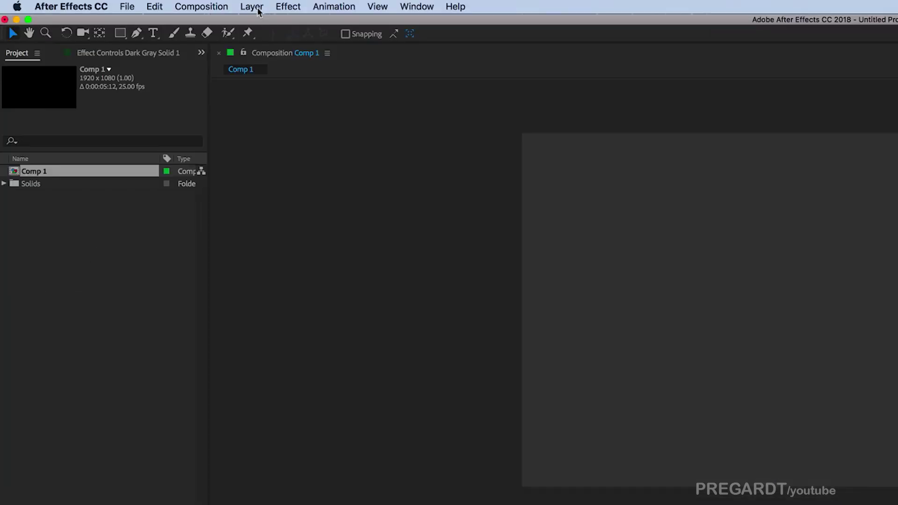
left_click(135, 3)
mouse_move(138, 12)
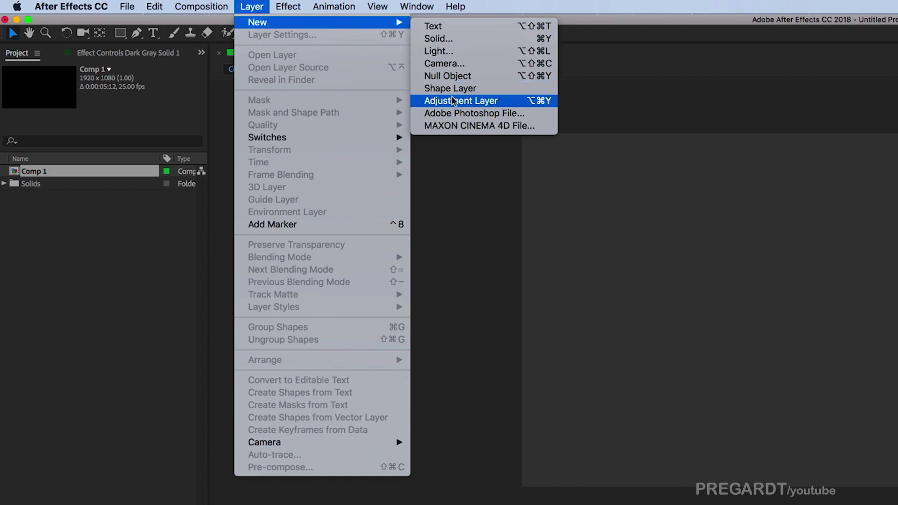
left_click(457, 29)
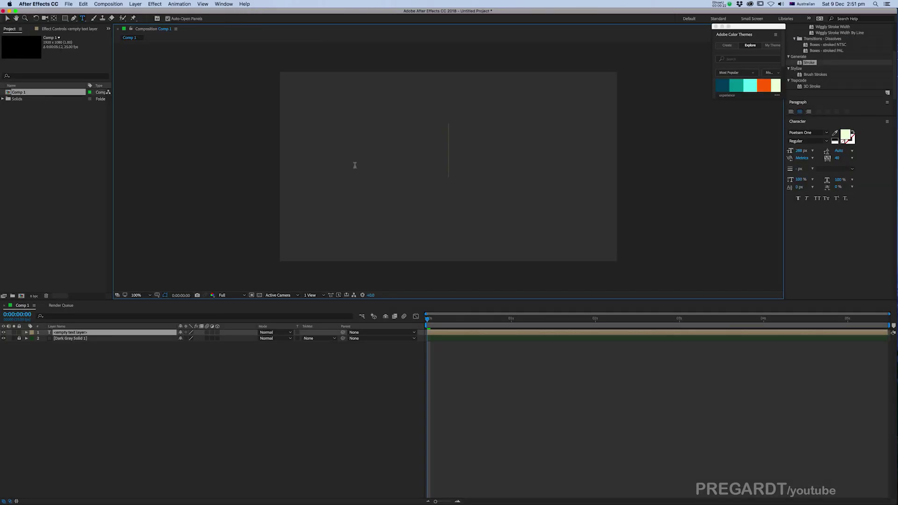
type("LOGO")
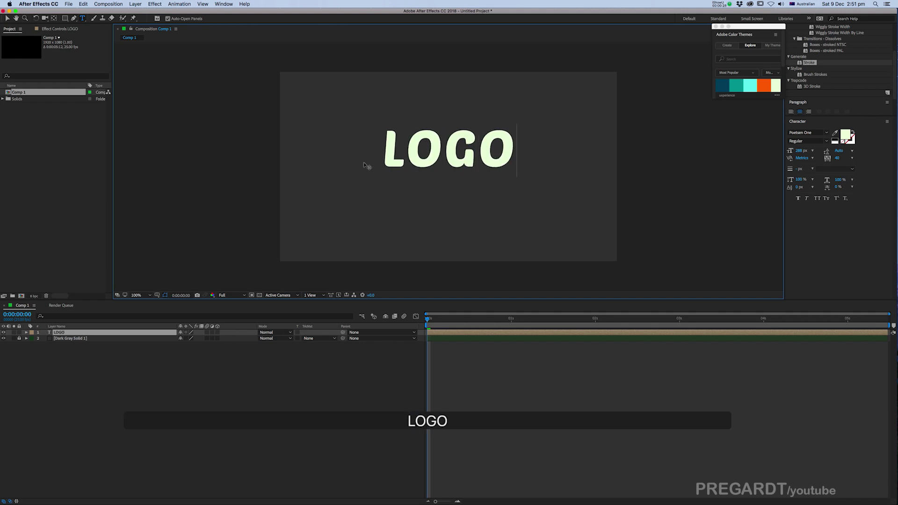
left_click(7, 18)
left_click_drag(456, 154, 454, 170)
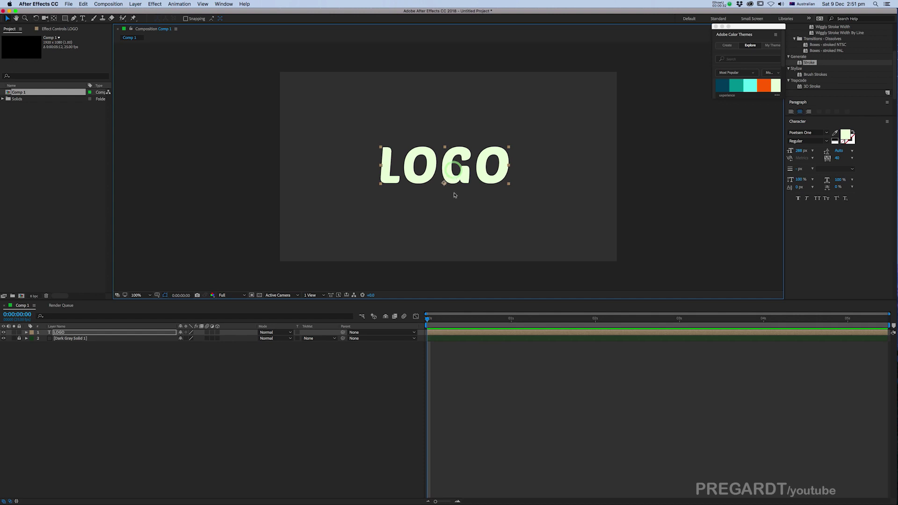
Convert LOGO into a LOGO Outlines shape layer, delete the text layer, and paste three copies.
right_click(442, 334)
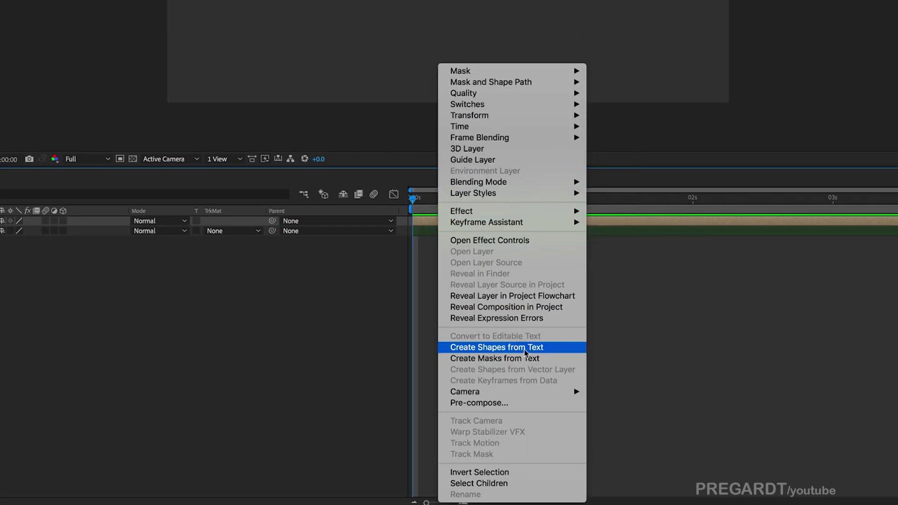
left_click(536, 349)
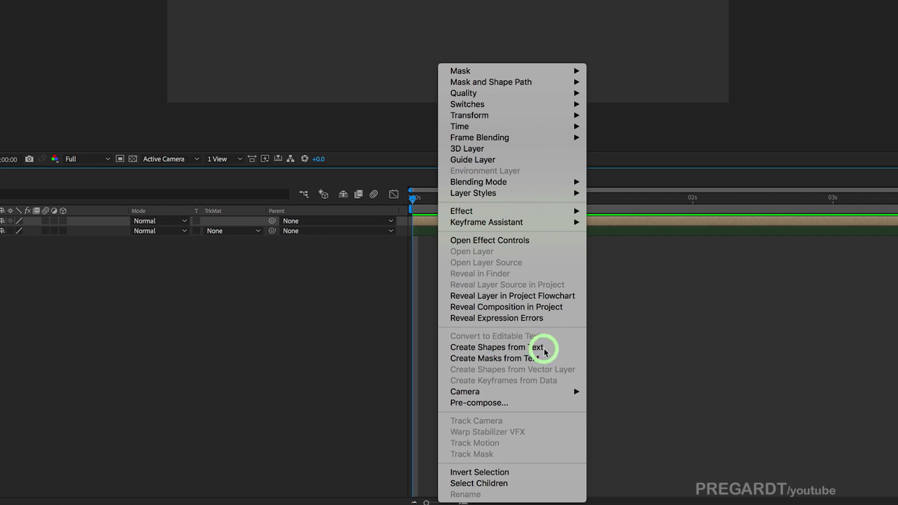
left_click(104, 340)
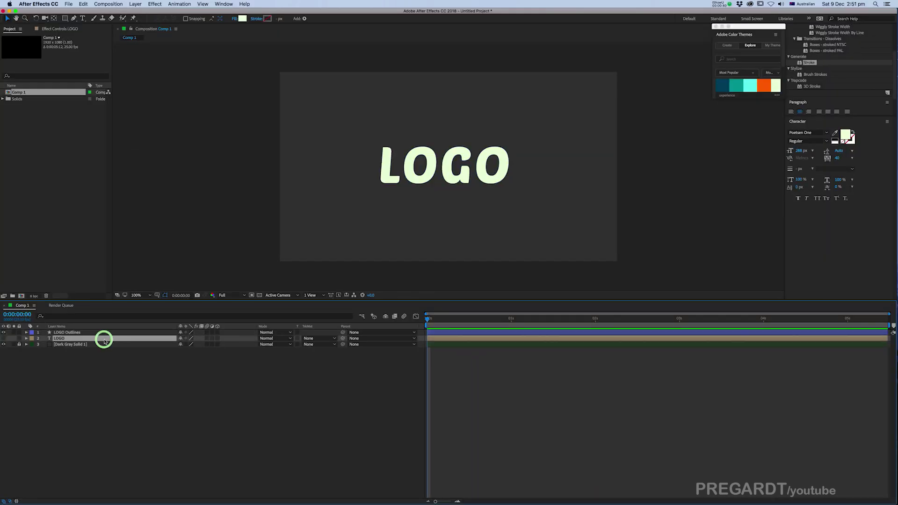
key("Delete")
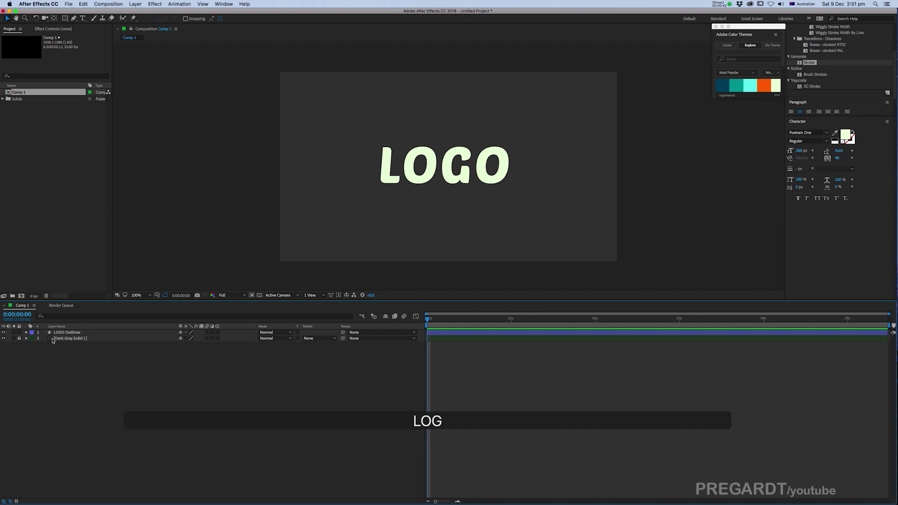
left_click(62, 333)
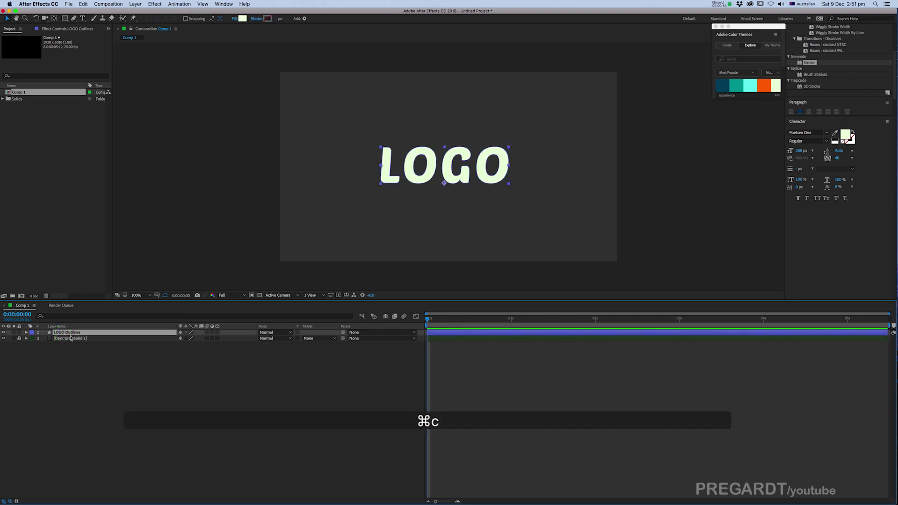
key("super+v")
key("super+v")
key("super+v")
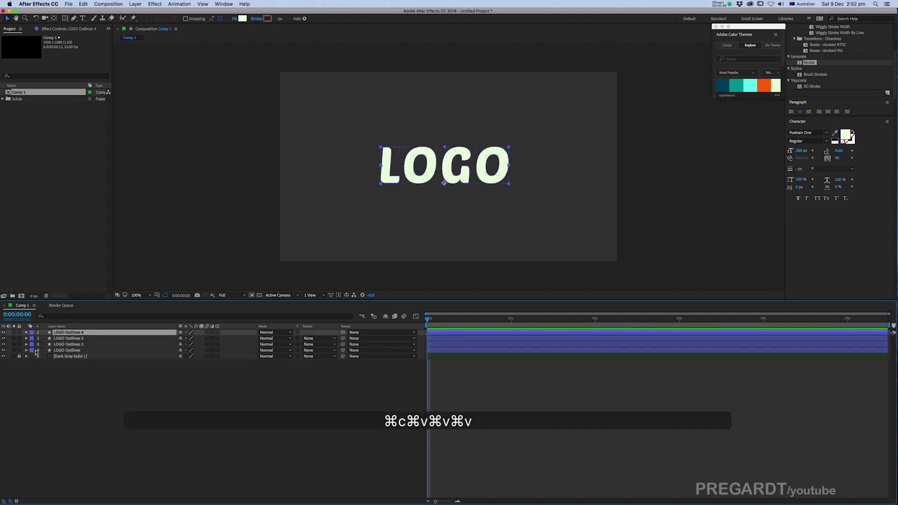
Label the LOGO Outlines copies green, purple and aqua.
left_click(33, 351)
left_click(47, 434)
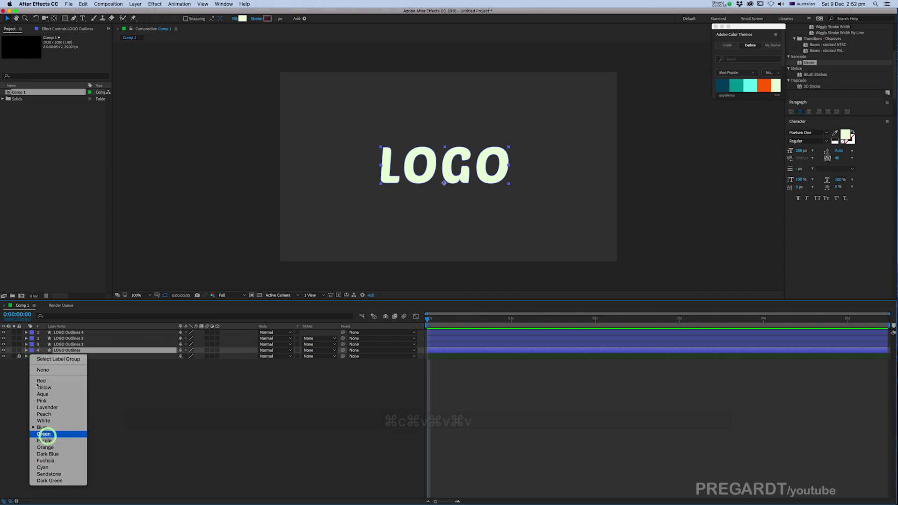
left_click(32, 339)
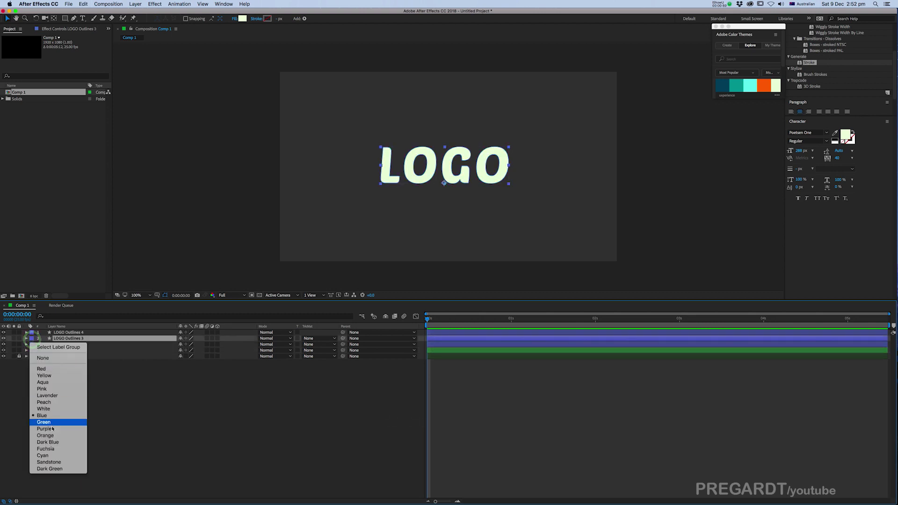
left_click(49, 428)
left_click(32, 333)
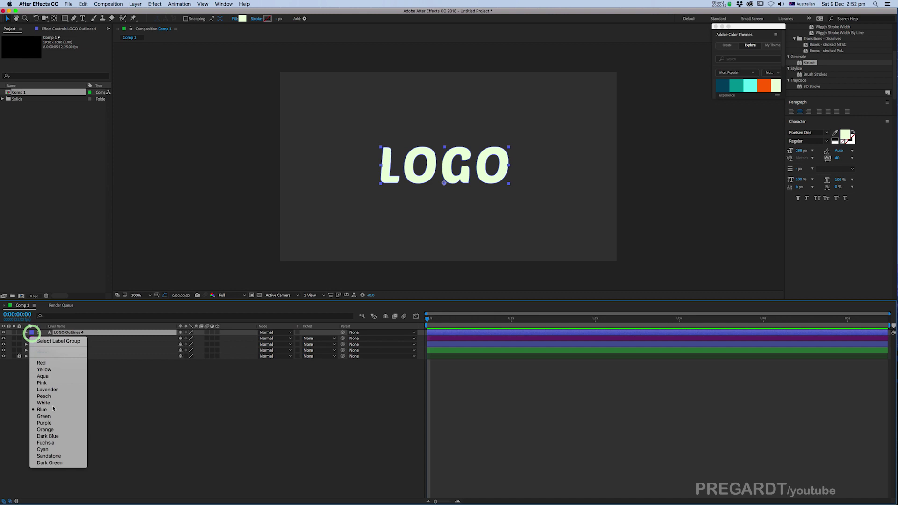
left_click(50, 449)
left_click(62, 350)
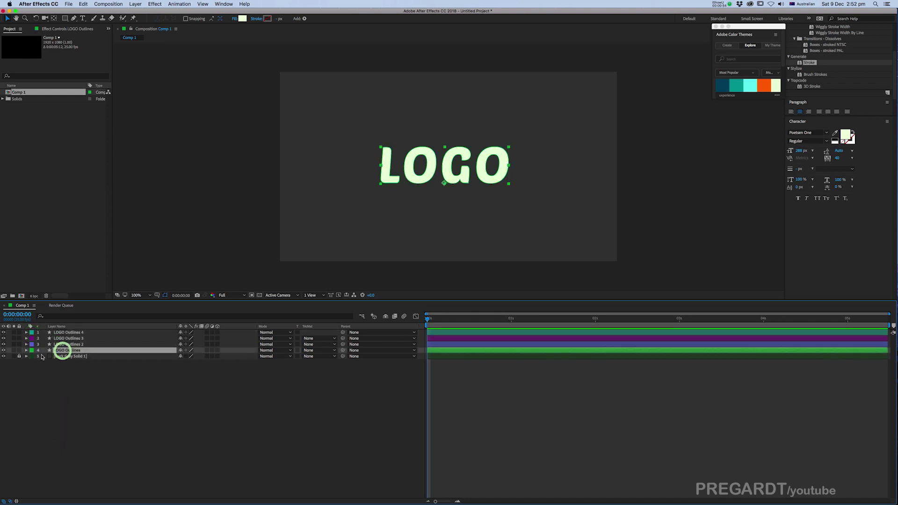
Delete letter groups so LOGO Outlines keeps only L and LOGO Outlines 2 only the first O.
left_click(27, 351)
left_click(33, 356)
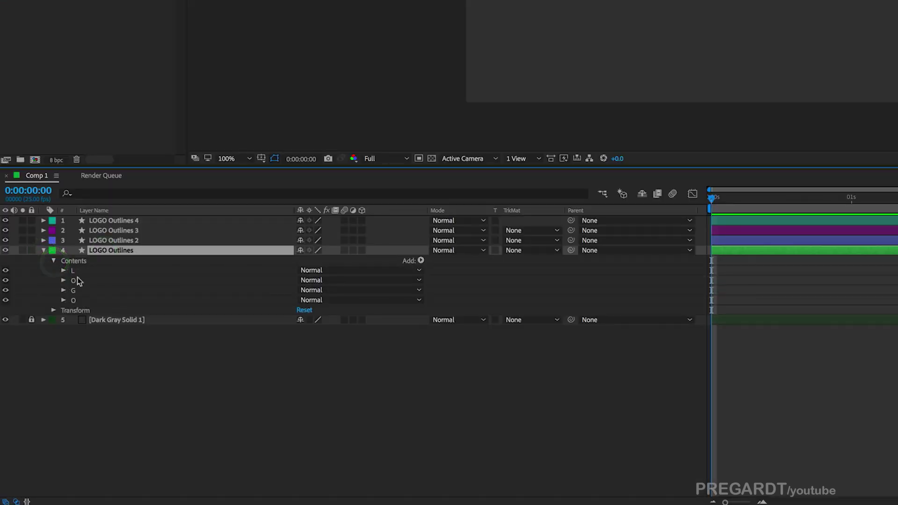
left_click(74, 280)
left_click(74, 299, "shift")
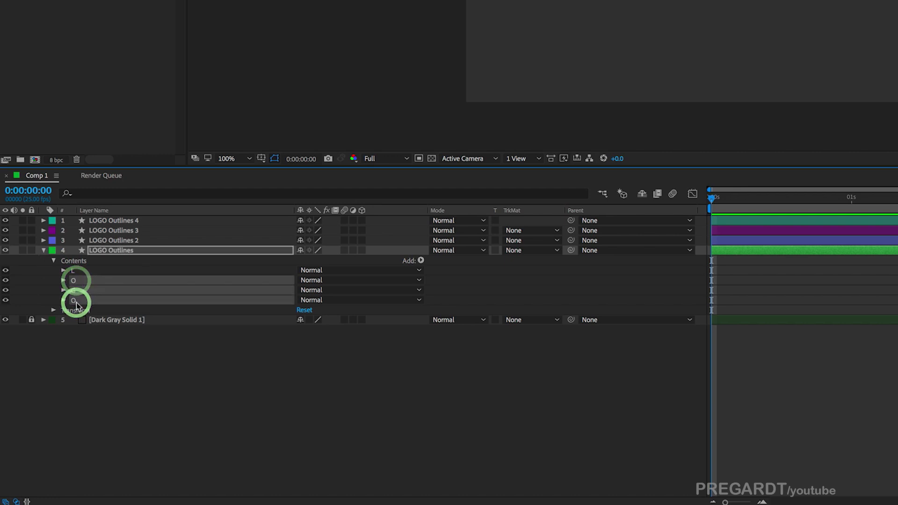
key("Delete")
left_click(54, 250)
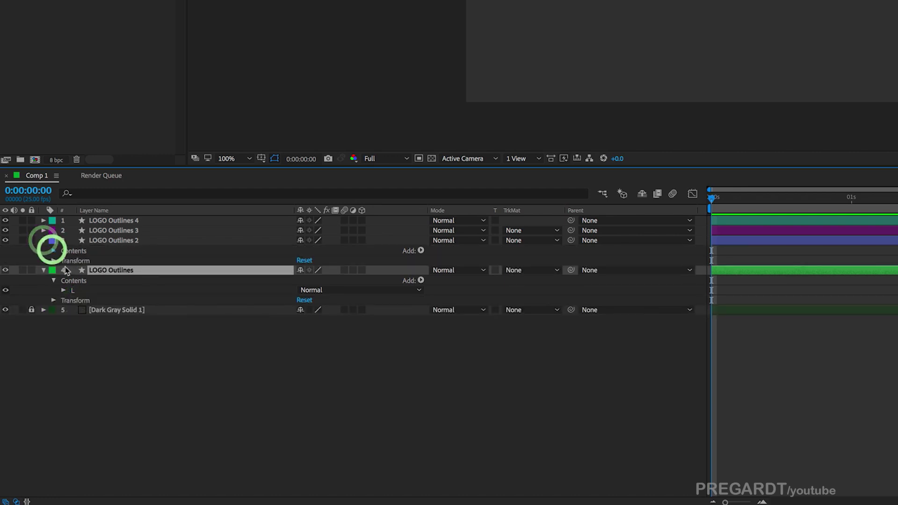
left_click(73, 261)
left_click(73, 290, "shift")
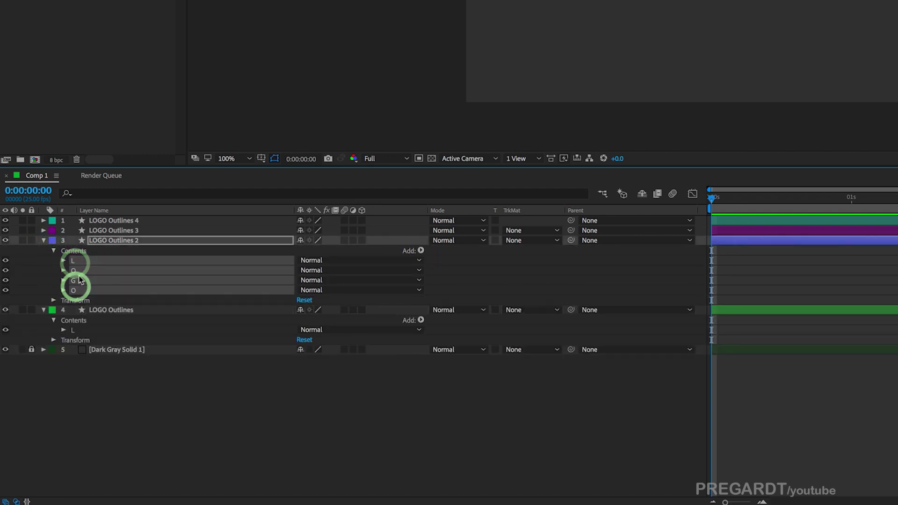
key("Delete")
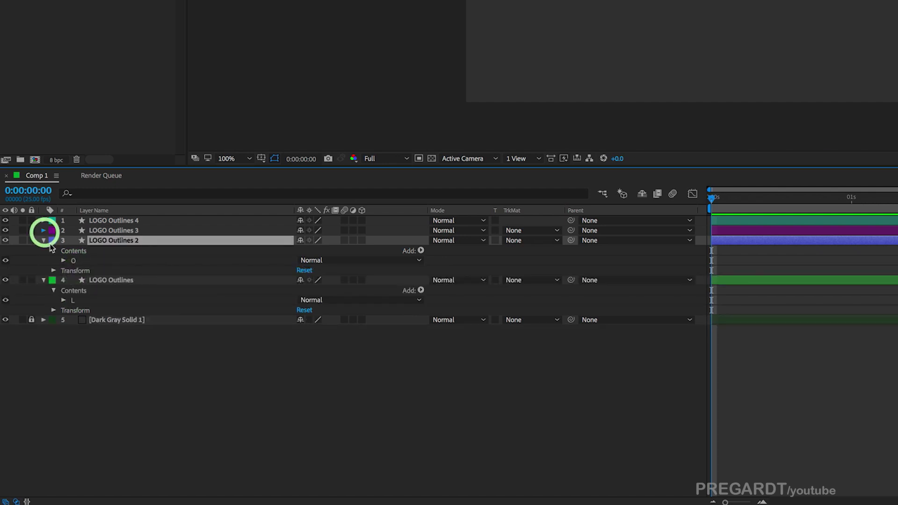
Delete letter groups so LOGO Outlines 3 keeps only G and LOGO Outlines 4 the final O.
left_click(43, 230)
left_click(54, 240)
left_click(74, 250)
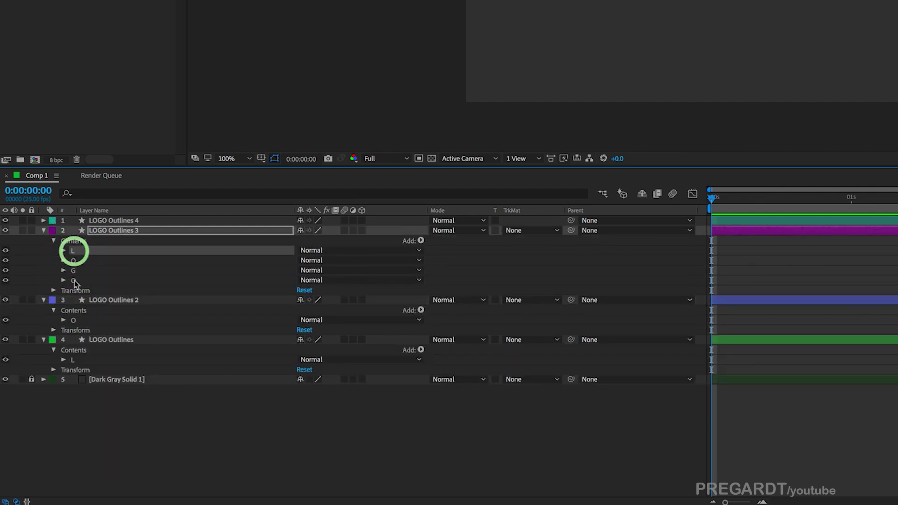
left_click(73, 280, "shift")
left_click(74, 270, "ctrl")
key("Delete")
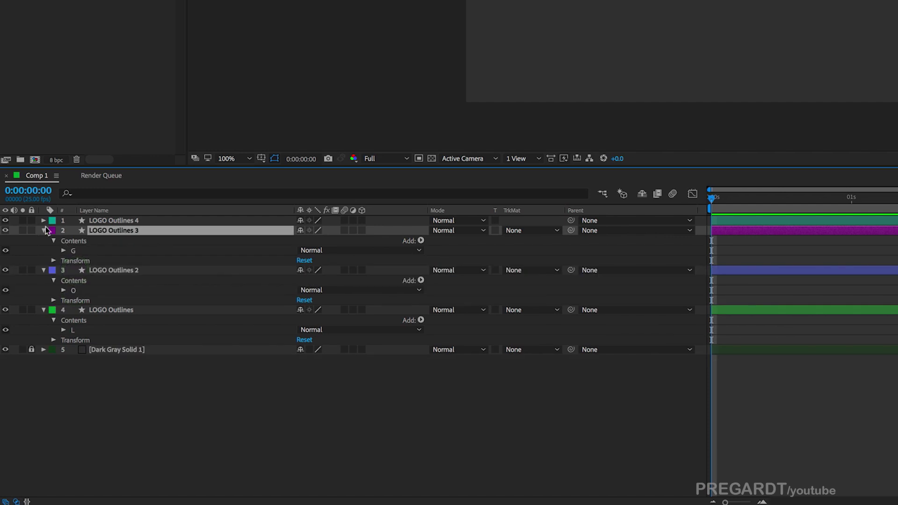
left_click(44, 220)
left_click(54, 231)
left_click(73, 241)
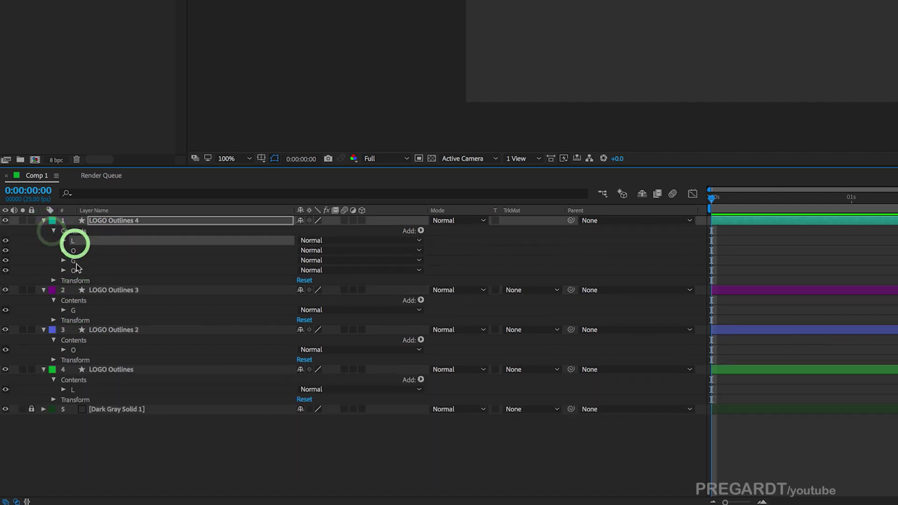
left_click(75, 261, "shift")
key("Delete")
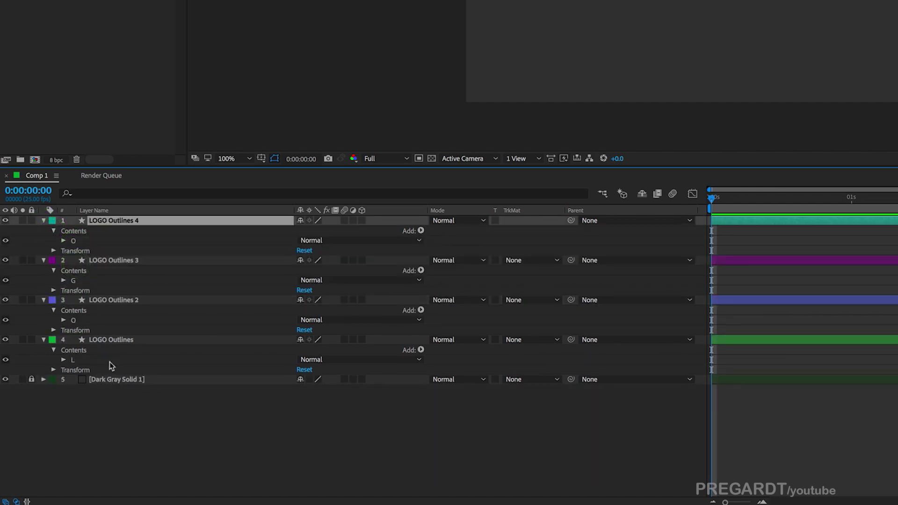
Rename the four letter layers l, o, g and o.
right_click(107, 340)
left_click(142, 490)
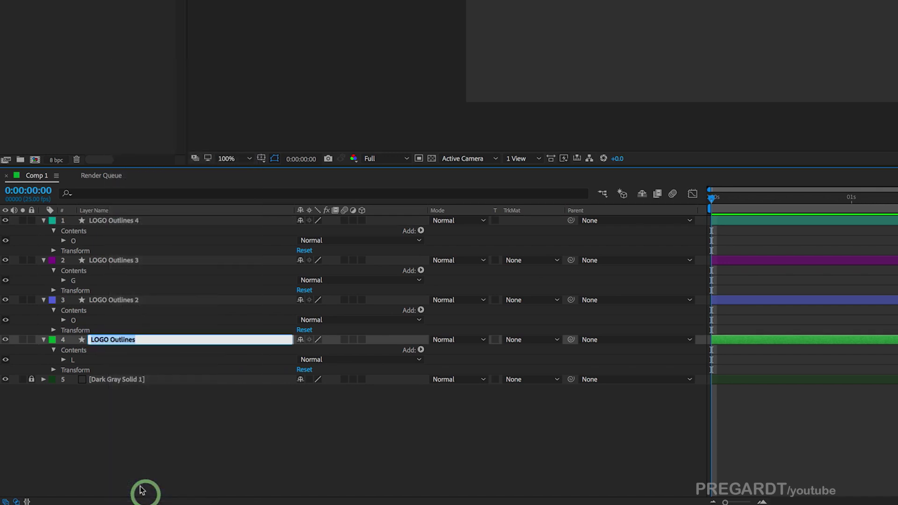
type("l")
right_click(106, 299)
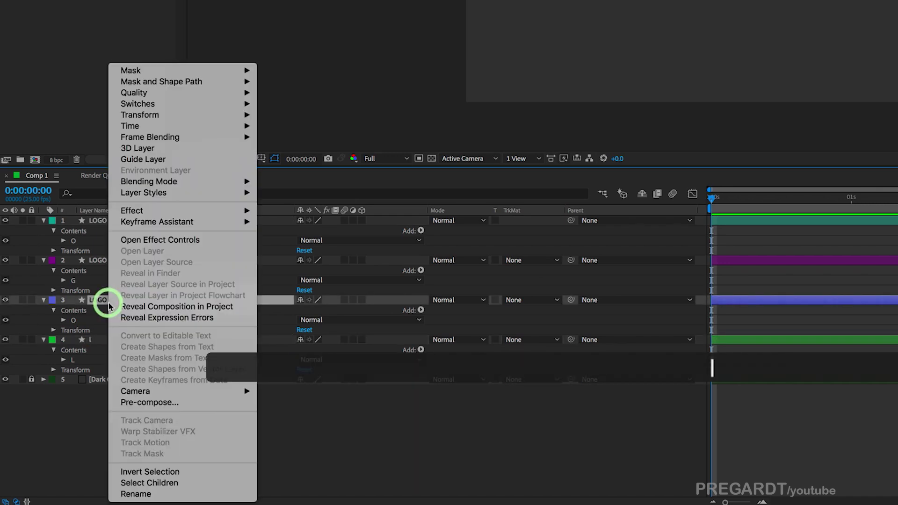
left_click(140, 495)
type("o")
right_click(104, 260)
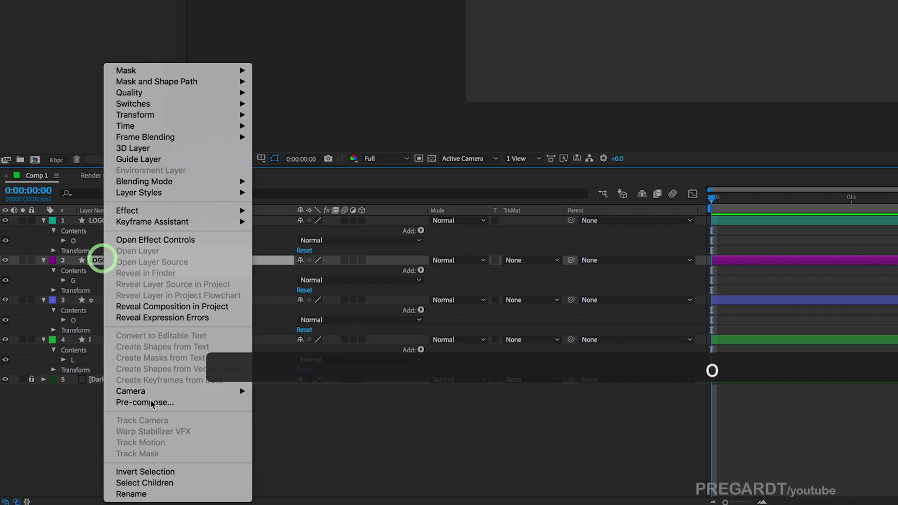
left_click(141, 495)
type("g")
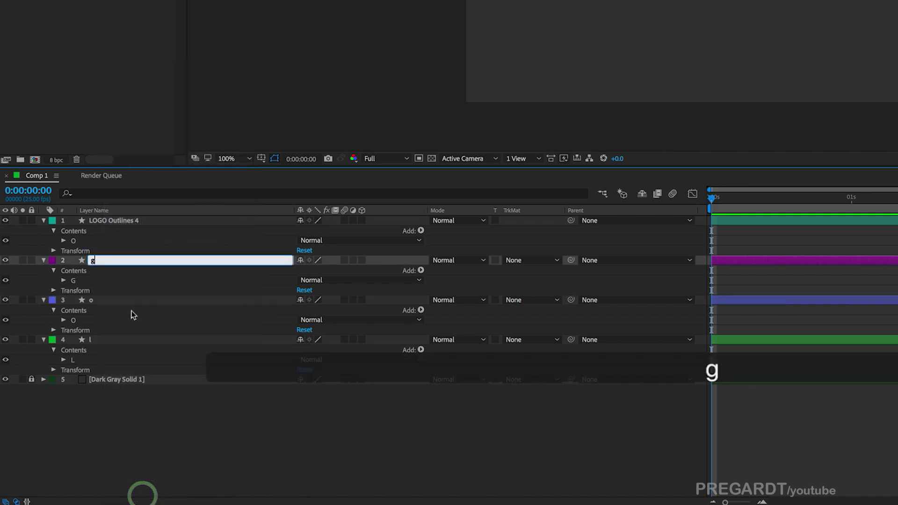
right_click(113, 226)
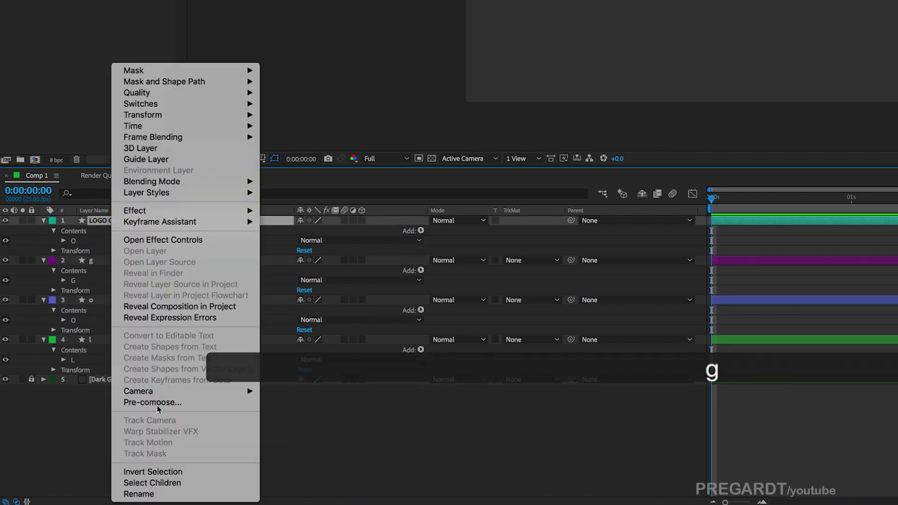
left_click(141, 494)
type("o")
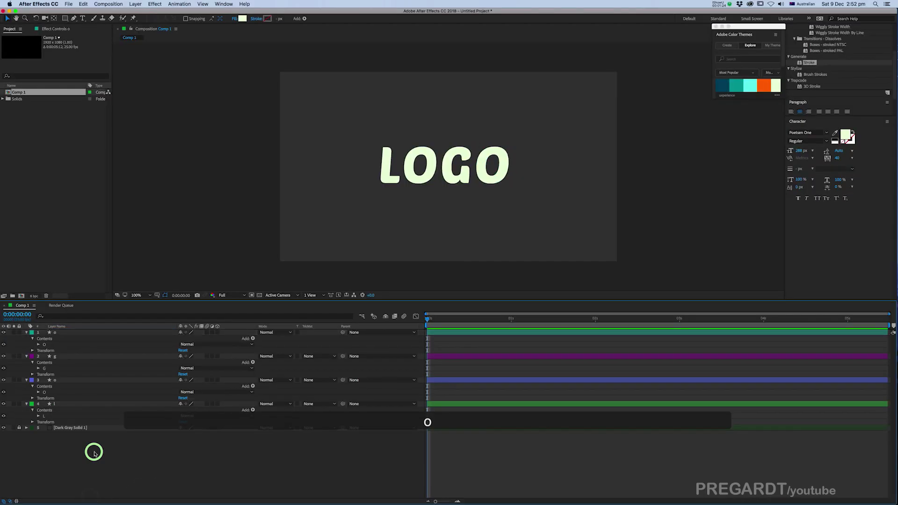
type("u")
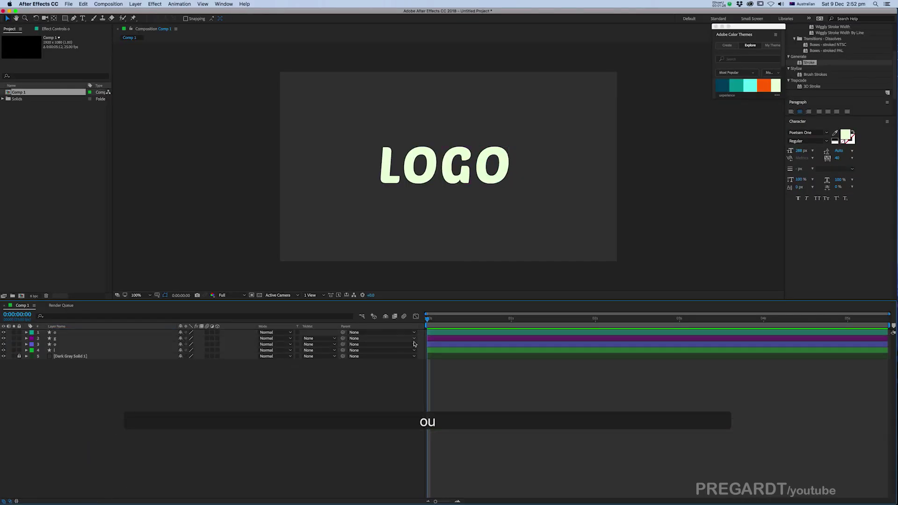
Move the anchor points of l, o, g and the last o to each letter's bottom centre.
left_click(435, 351)
key("period")
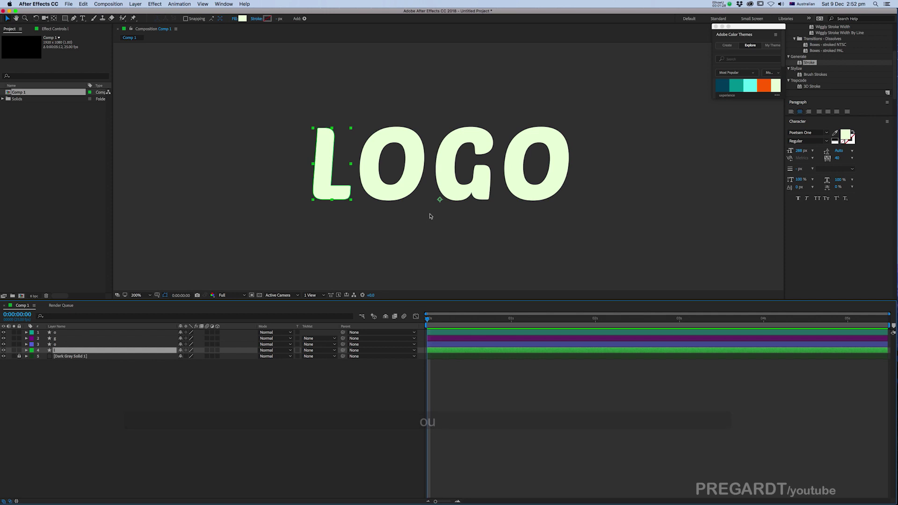
key("y")
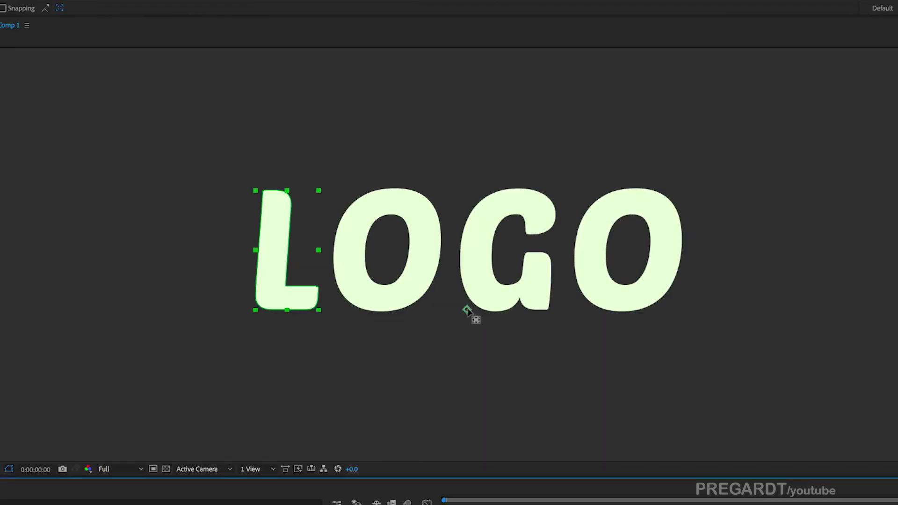
left_click_drag(441, 200, 333, 201)
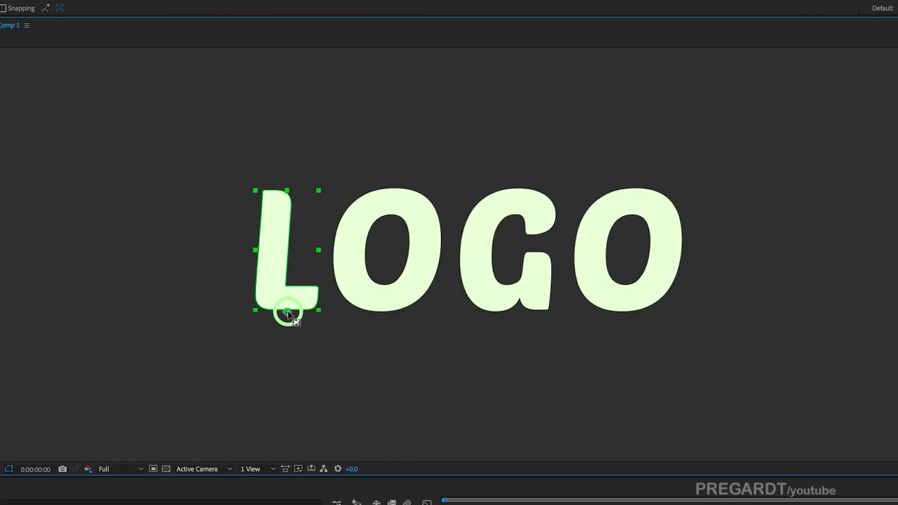
left_click(359, 304)
left_click_drag(467, 310, 388, 318)
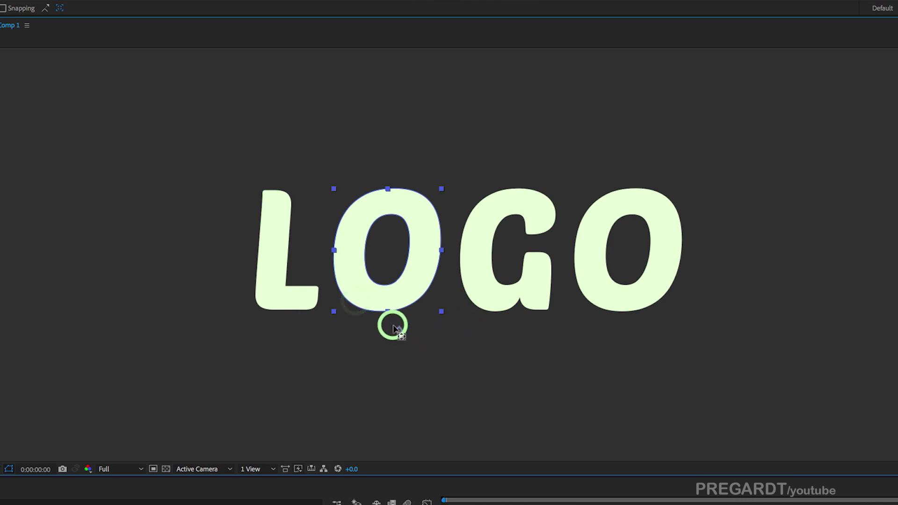
left_click(510, 298)
left_click_drag(467, 311, 629, 313)
left_click(629, 308)
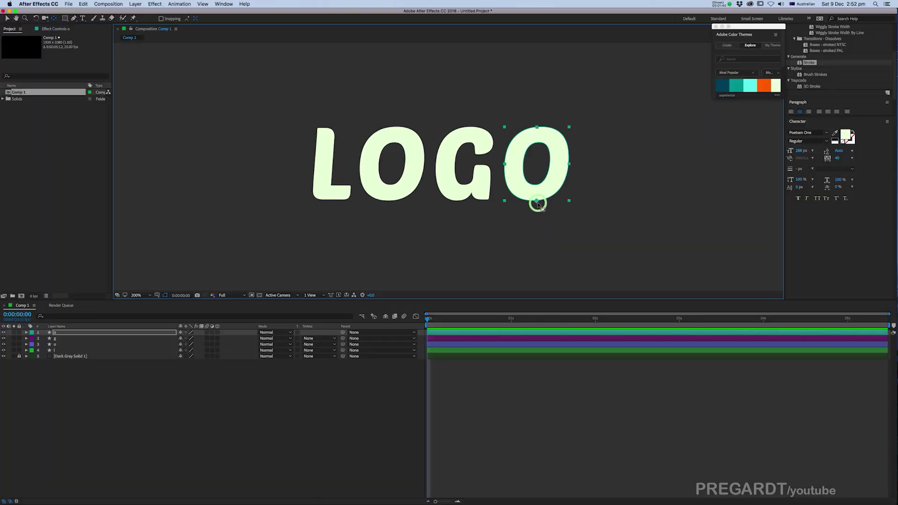
Select the l layer and zoom the view to 400%, panned onto the L.
left_click(439, 365)
left_click(439, 350)
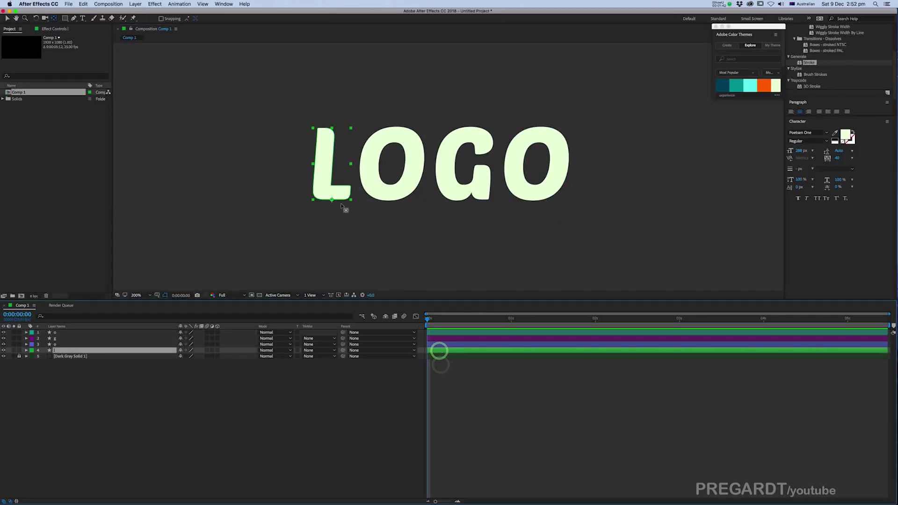
left_click(75, 19)
key("period")
left_click_drag(245, 140, 356, 182)
Draw a mask path tracing the L with the Pen tool set to create masks.
left_click(73, 18)
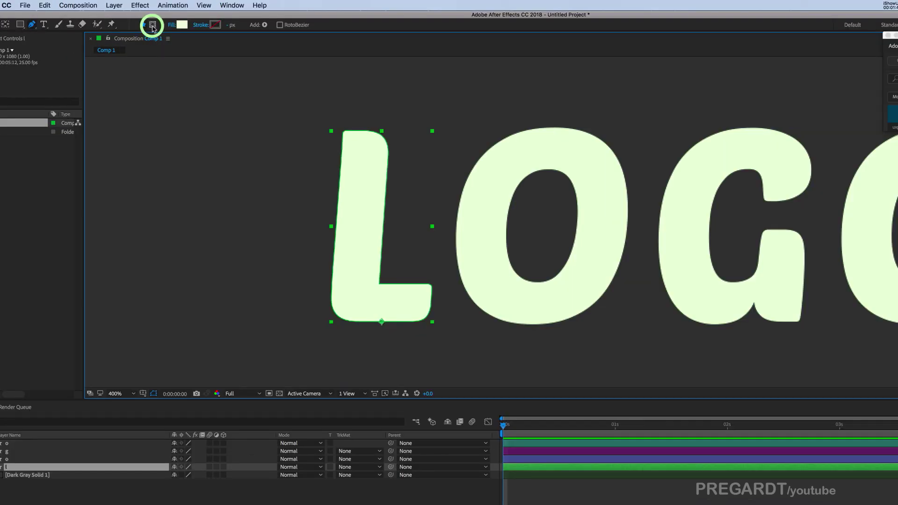
left_click(153, 27)
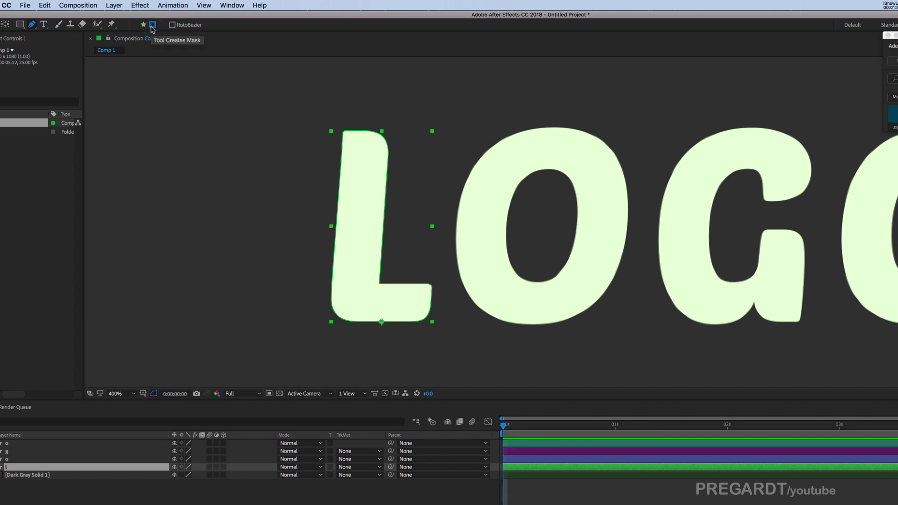
left_click(440, 308)
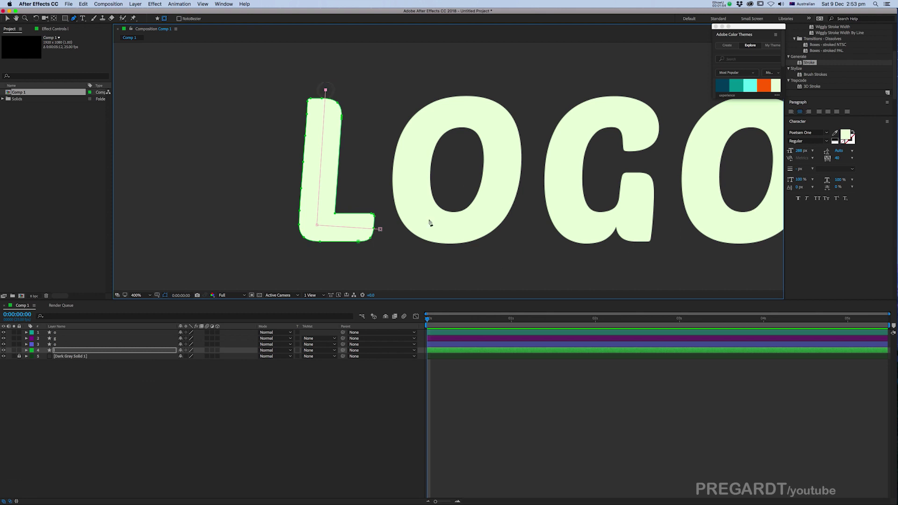
Apply the Stroke effect from Generate to the l layer.
scroll(845, 55, "up", 3)
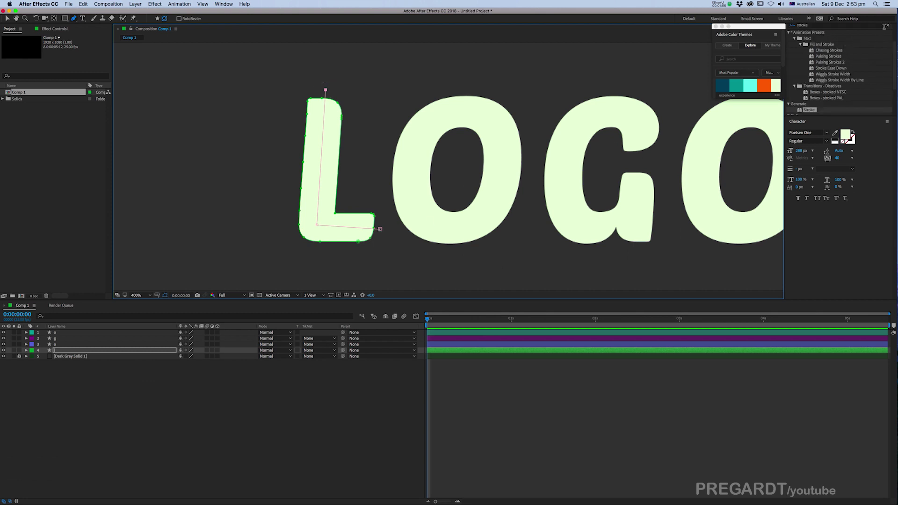
left_click(884, 26)
left_click(828, 28)
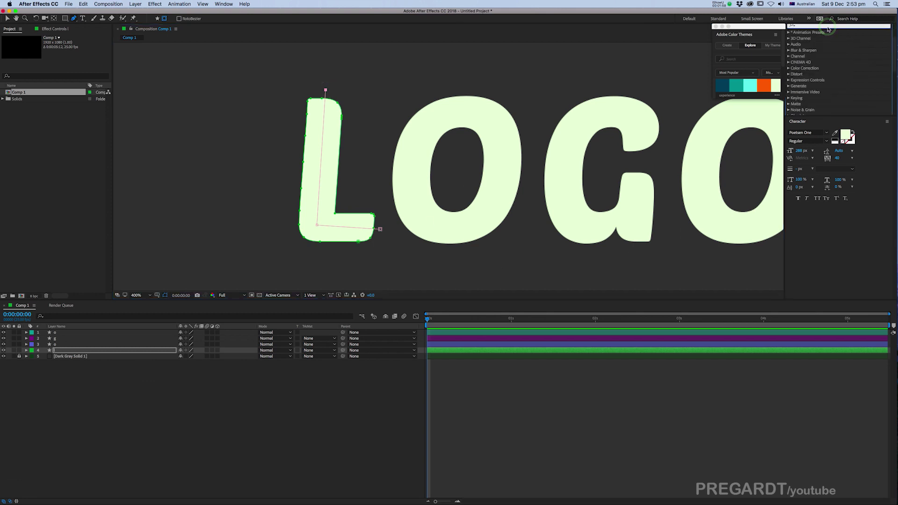
type("stroke")
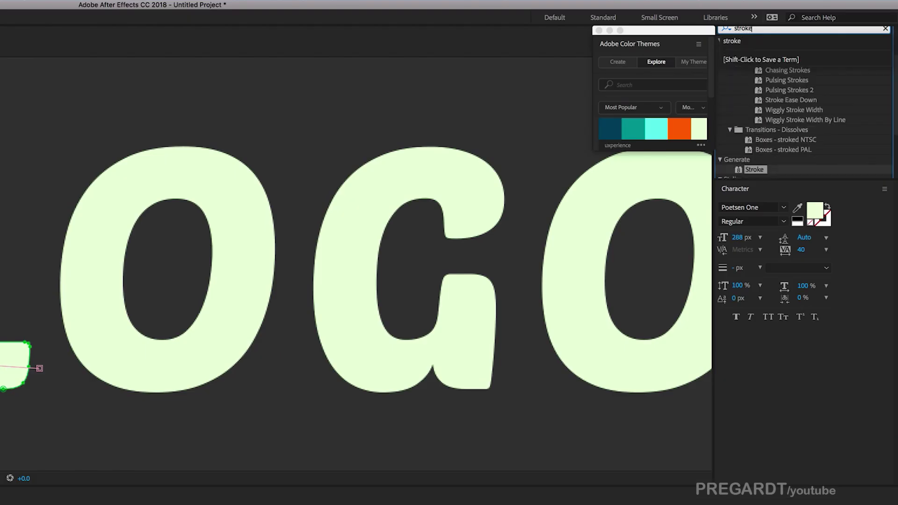
left_click(807, 45)
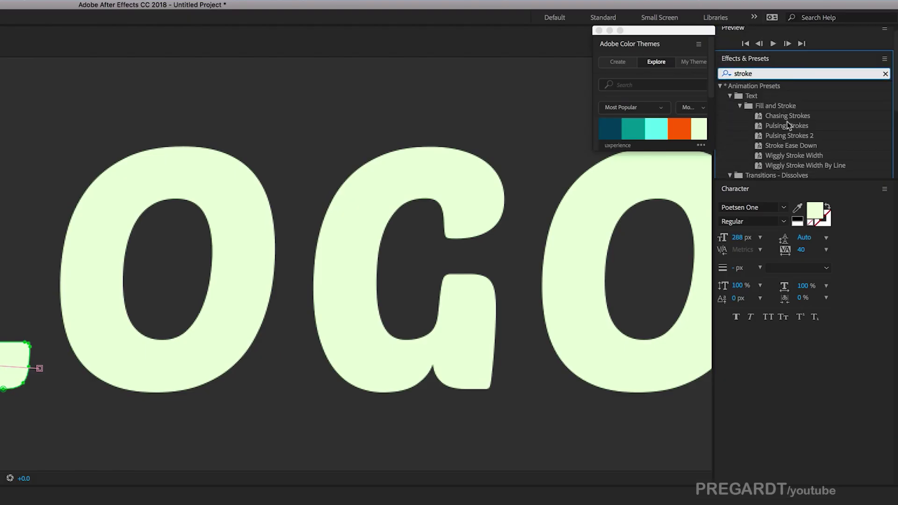
scroll(788, 124, "down", 2)
left_click(759, 155)
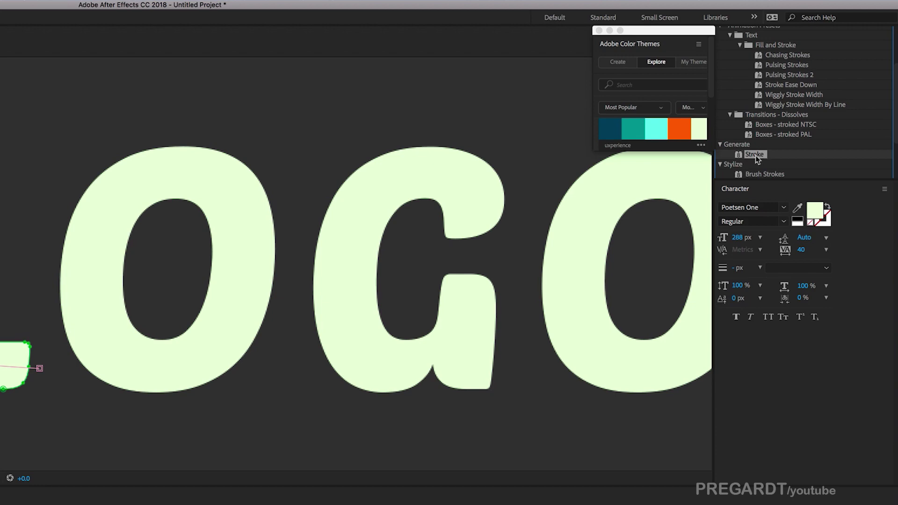
mouse_move(756, 155)
left_mouse_down()
mouse_move(187, 431)
mouse_move(46, 456)
left_mouse_up()
left_click_drag(380, 284, 439, 351)
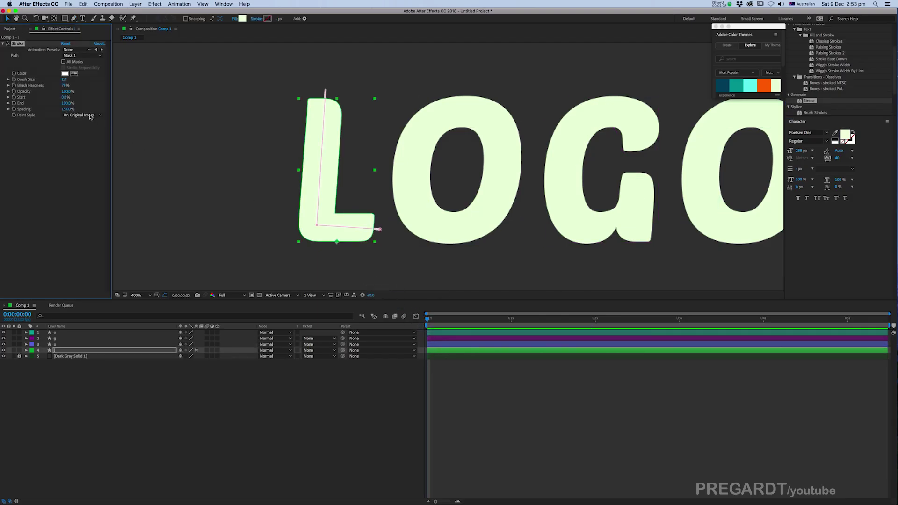
Make the stroke pure red with about 100% hardness and a brush size of 28.4.
left_click(66, 73)
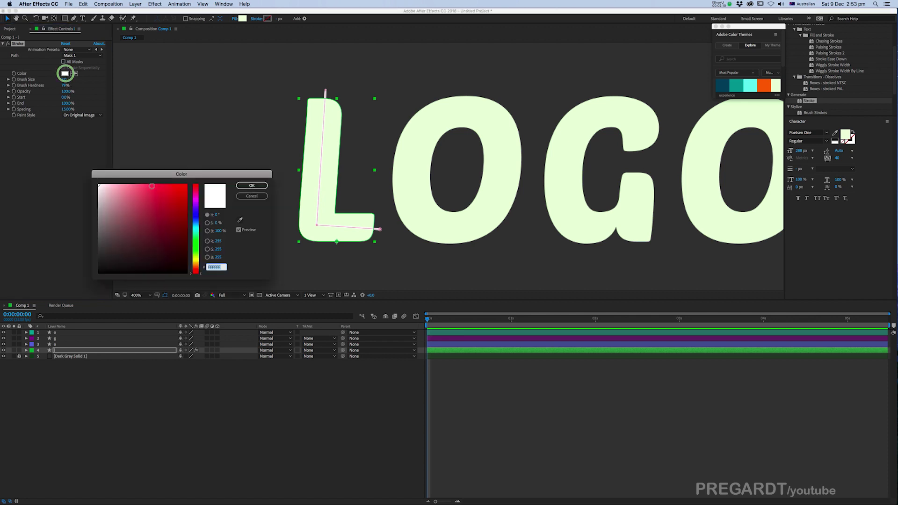
mouse_move(186, 184)
left_mouse_down()
mouse_move(140, 206)
mouse_move(162, 250)
mouse_move(195, 178)
left_mouse_up()
left_click(252, 186)
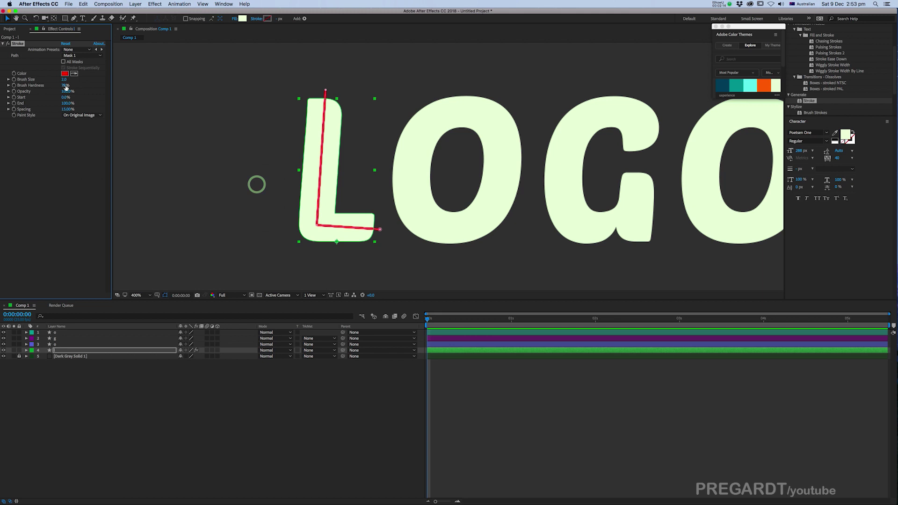
left_click_drag(106, 87, 185, 87)
left_click_drag(73, 81, 181, 103)
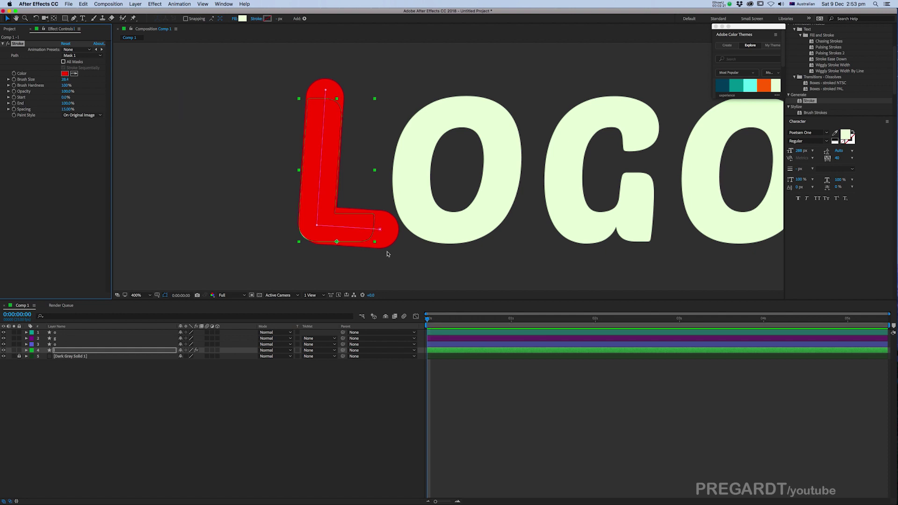
Pull the L mask's bottom-right and top points inward so the stroke stays inside the letter.
left_click_drag(381, 230, 369, 225)
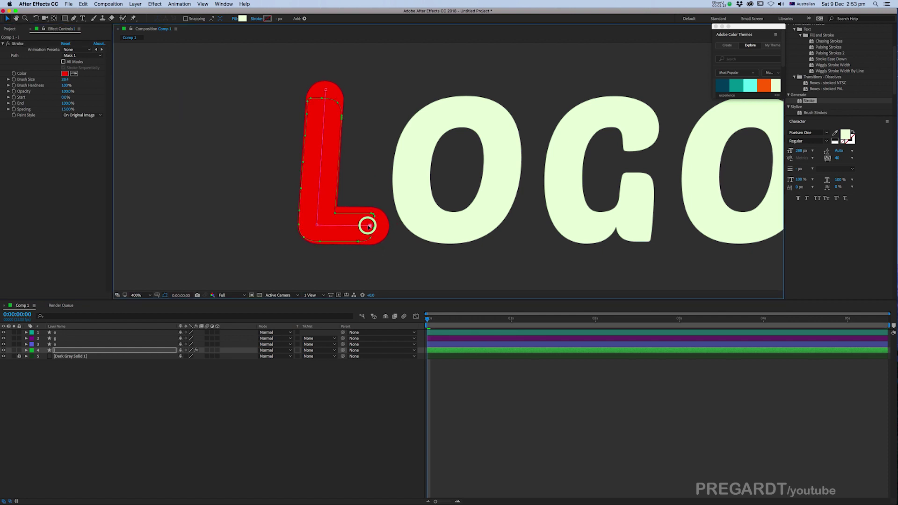
left_click(317, 226)
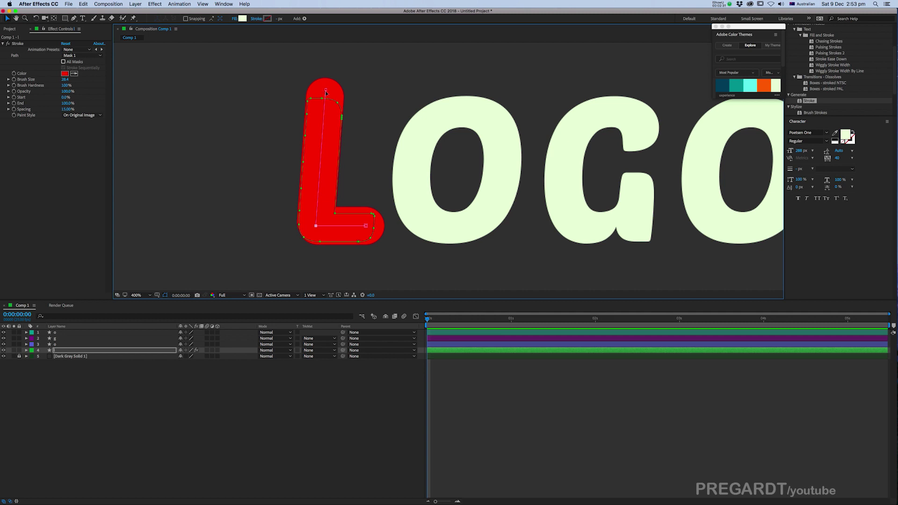
left_click_drag(324, 93, 322, 98)
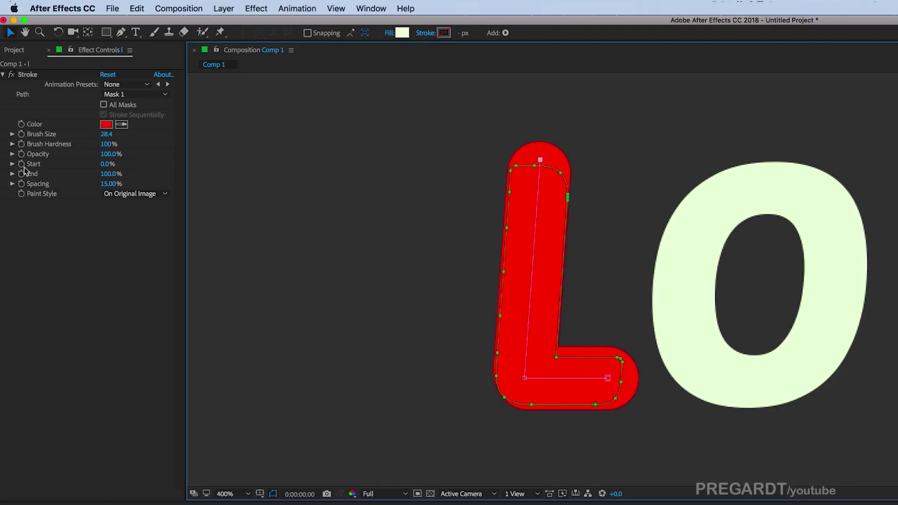
Keyframe stroke End at 0% on frame 0, and End and Start at 100% on frame 14.
left_click(22, 173)
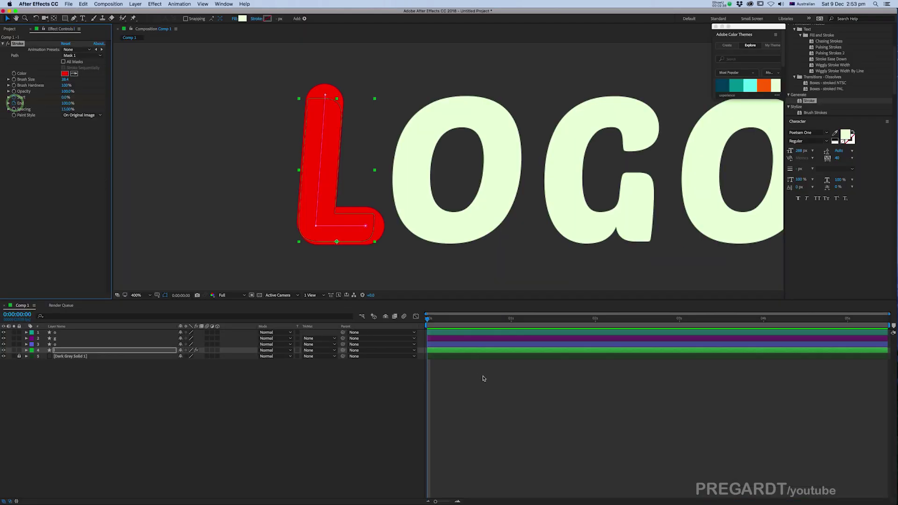
key("u")
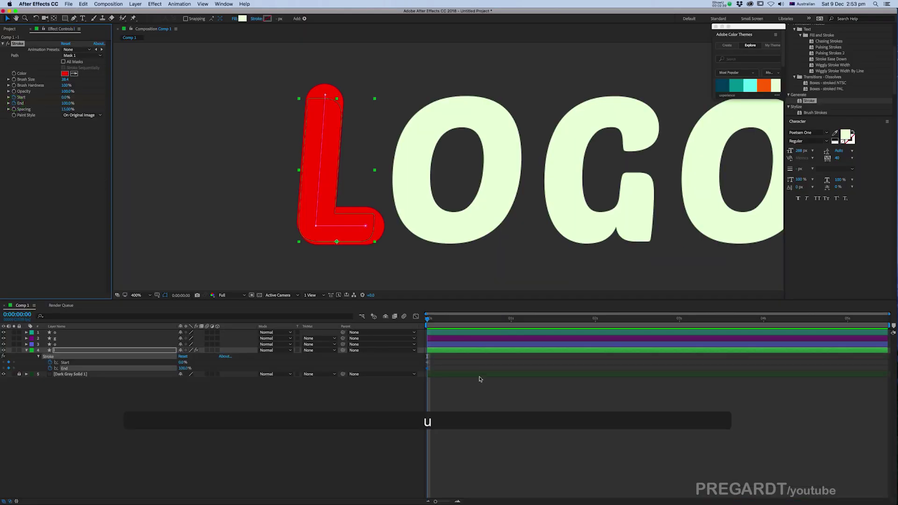
left_click_drag(185, 371, 103, 368)
left_click_drag(440, 321, 473, 328)
left_click_drag(189, 369, 358, 373)
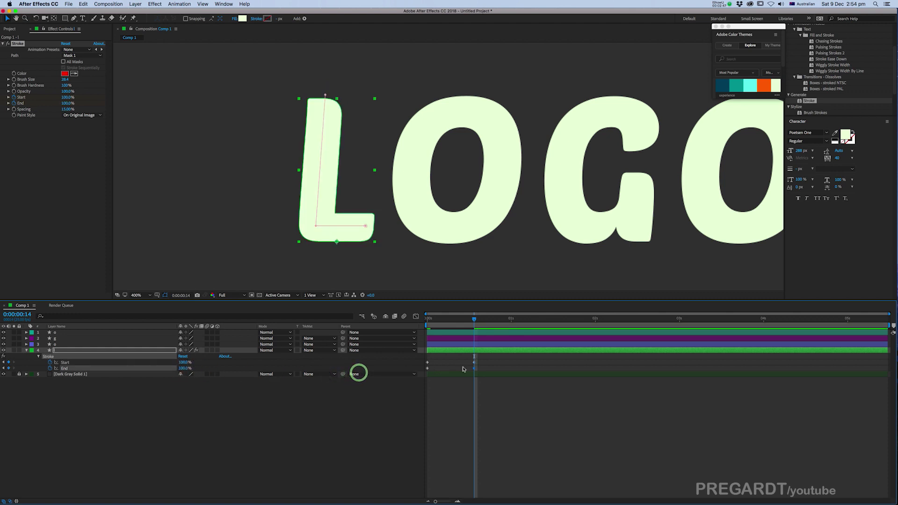
Ease all Start and End keyframes, offset the Start keyframes later, and preview the L stroke.
left_click_drag(480, 359, 425, 375)
key("F9")
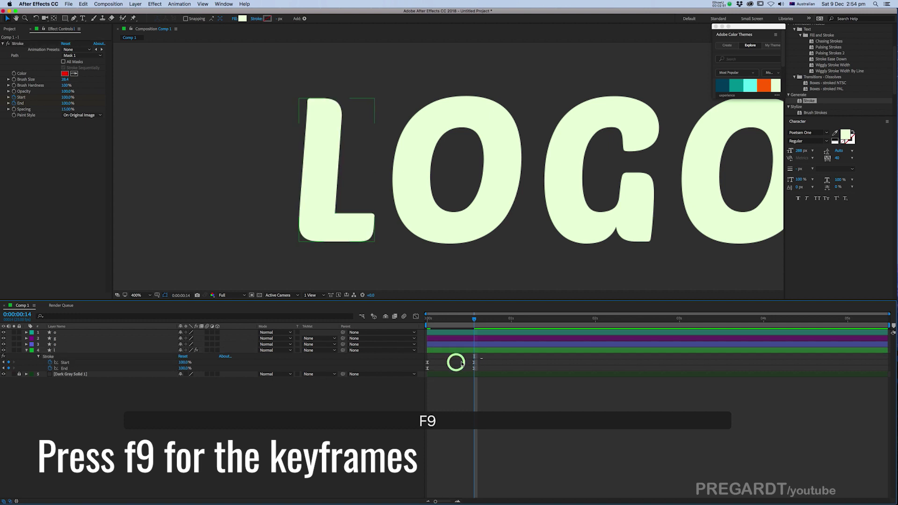
mouse_move(461, 364)
left_mouse_down()
mouse_move(427, 363)
mouse_move(435, 363)
left_mouse_up()
left_click_drag(425, 321, 506, 338)
key("n")
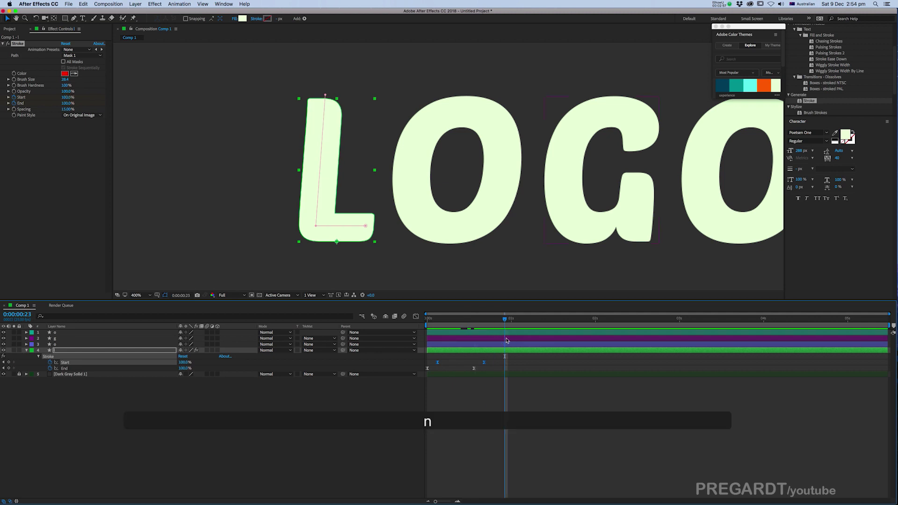
key("KP_0")
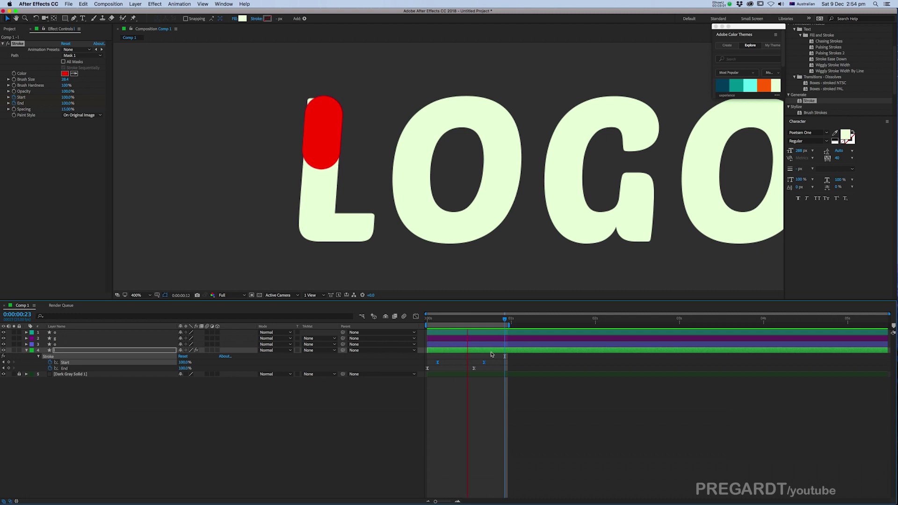
key("space")
left_click(459, 321)
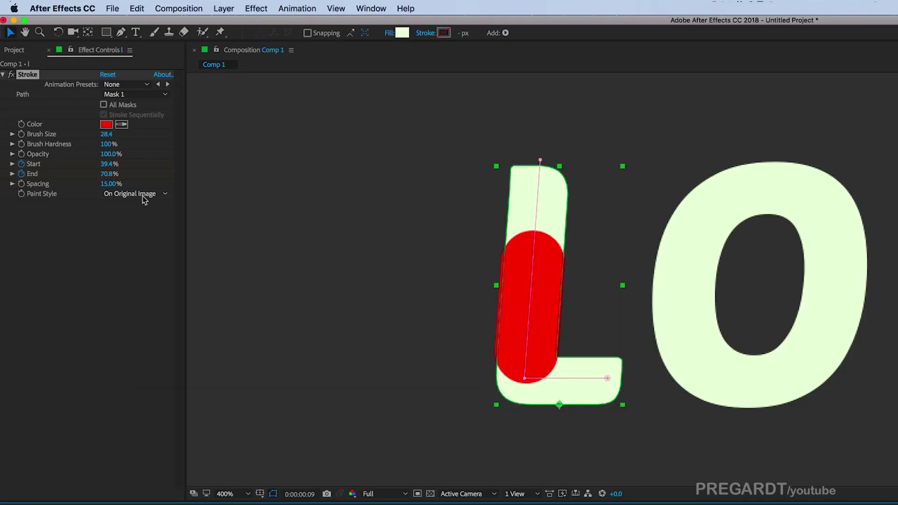
Set the stroke Paint Style to Reveal Original Image and preview the animation.
left_click(85, 115)
left_click(90, 137)
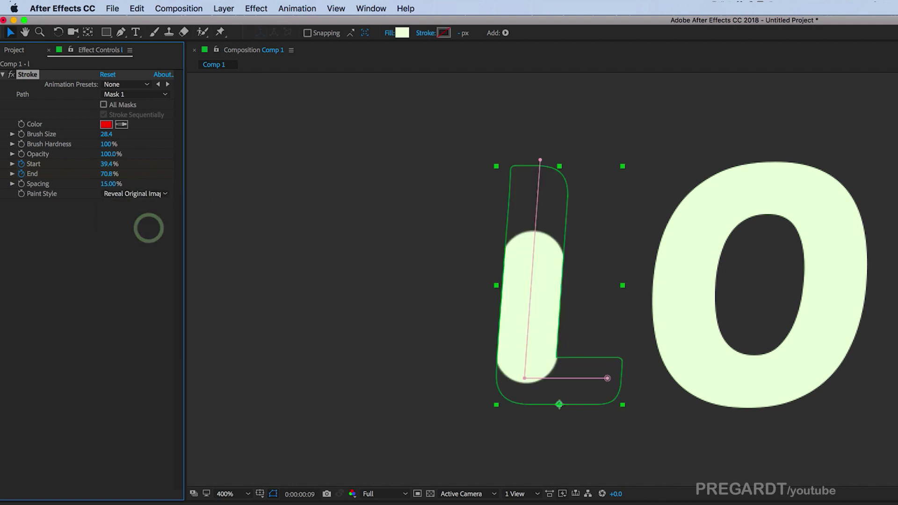
mouse_move(459, 321)
left_mouse_down()
mouse_move(427, 321)
mouse_move(435, 321)
left_mouse_up()
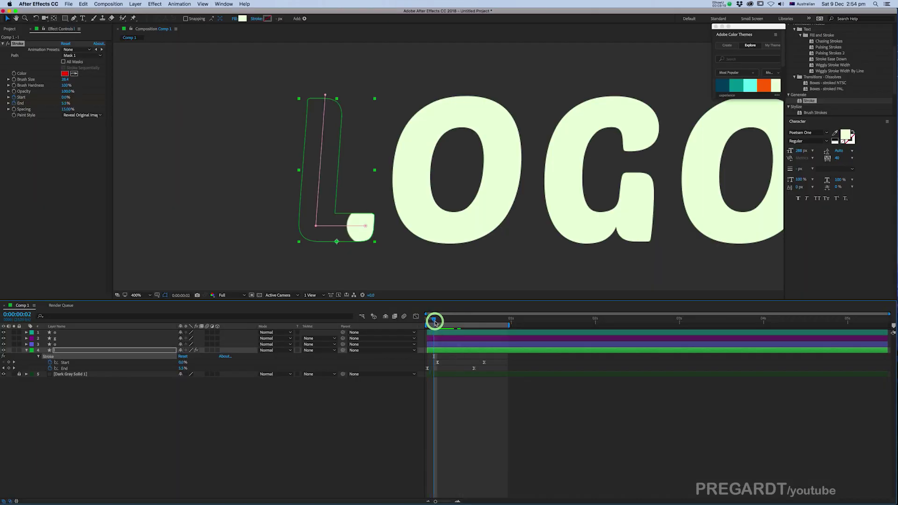
key("0")
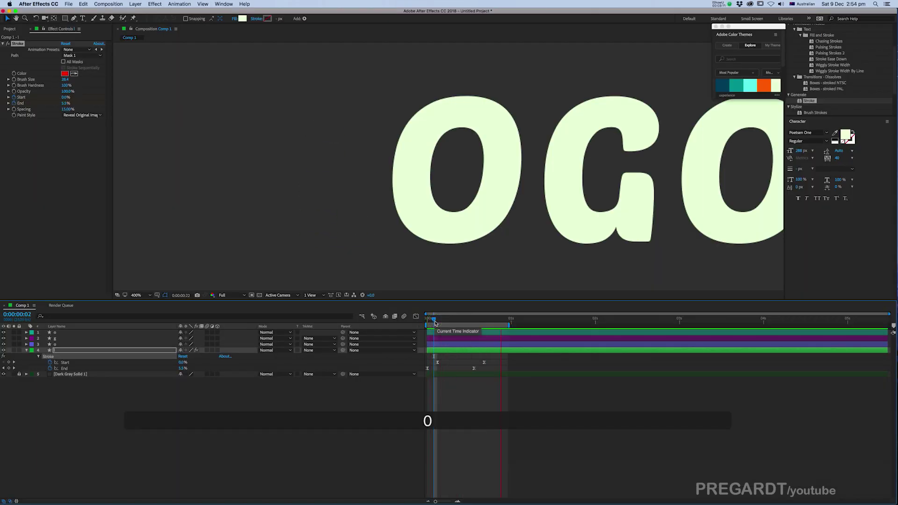
left_click(468, 373)
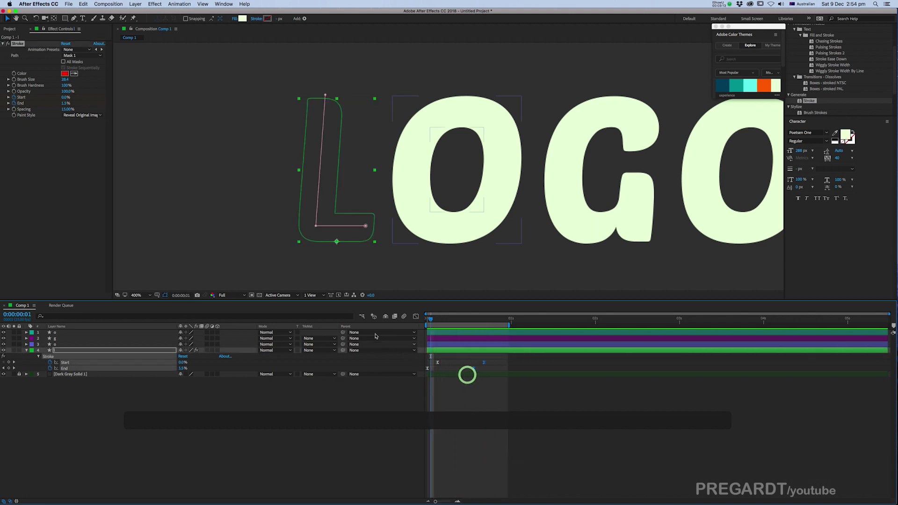
Steepen the Start and End speed curves in the Graph Editor, then preview the stroke again.
left_click(416, 317)
left_click_drag(496, 461, 463, 469)
left_click_drag(422, 476, 448, 469)
left_click(415, 317)
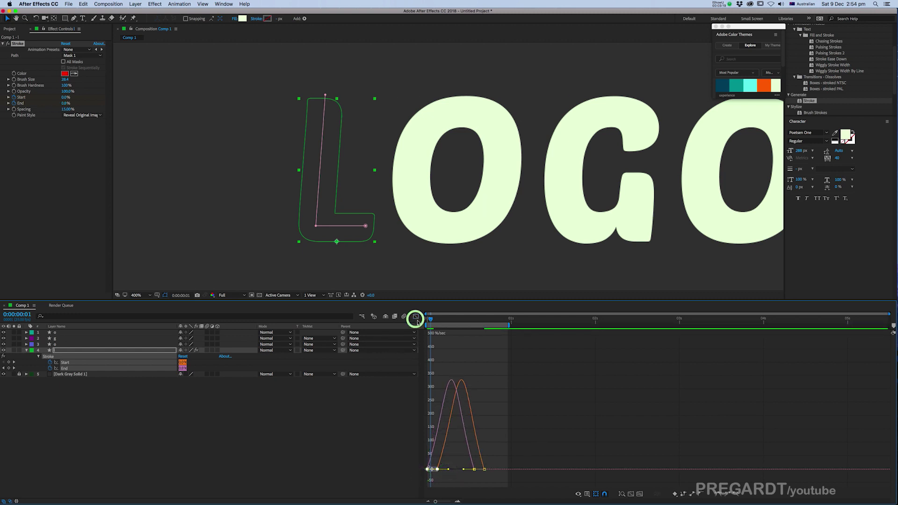
key("KP_0")
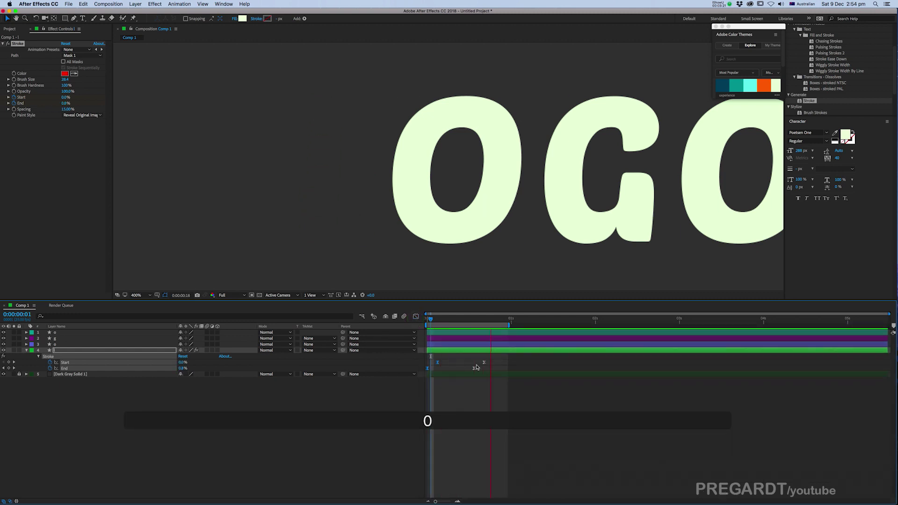
left_click(468, 323)
left_click(467, 322)
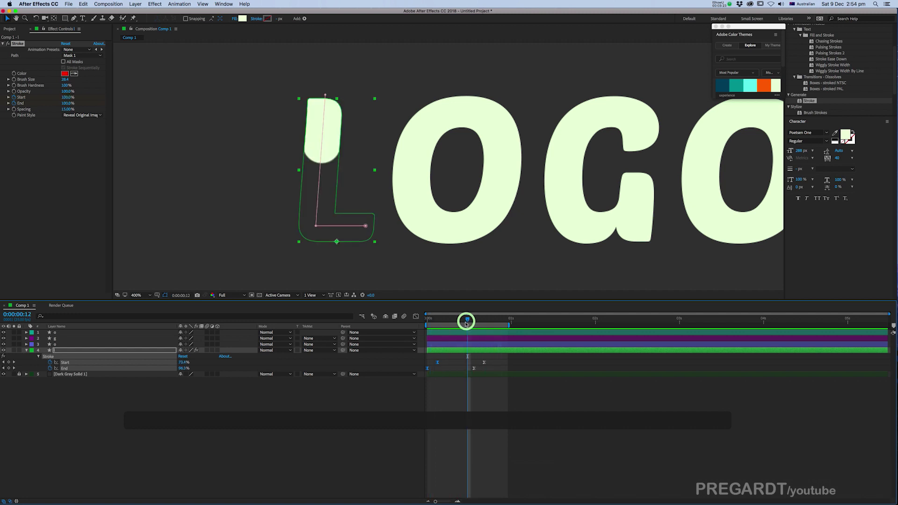
left_click(451, 361)
left_click(452, 352)
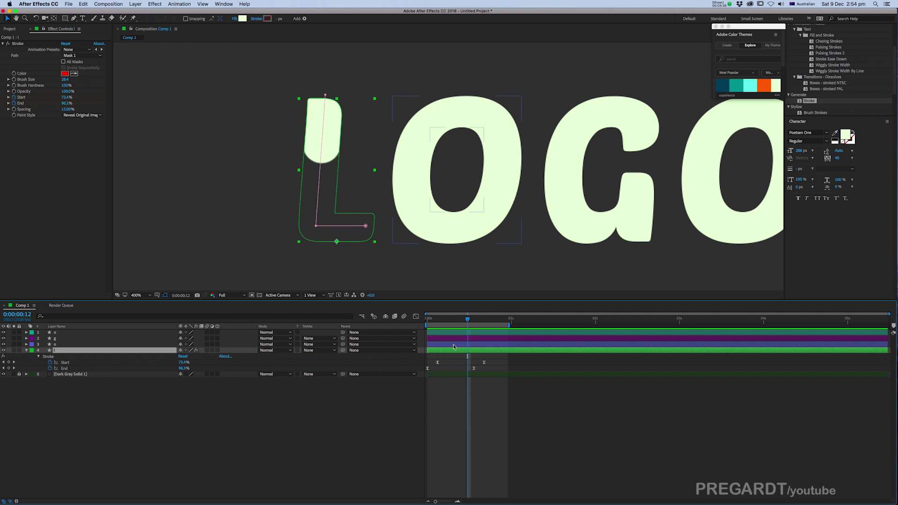
On the o layer, draw a closed curved mask loop around the middle of the O.
left_click(453, 345)
left_click(74, 18)
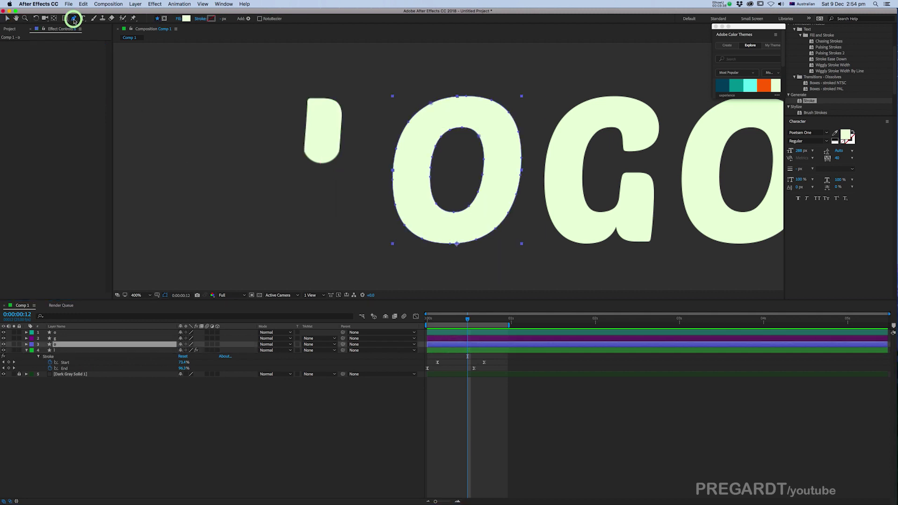
left_click(164, 18)
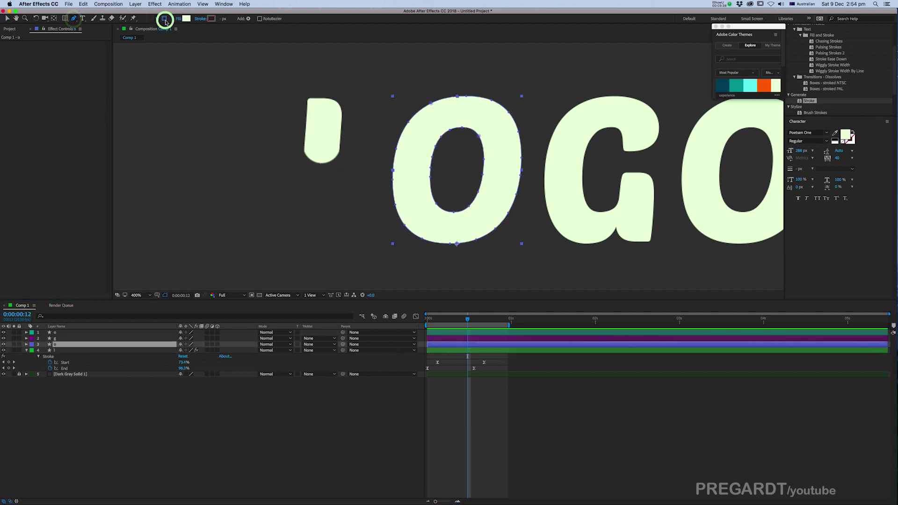
left_click(458, 110)
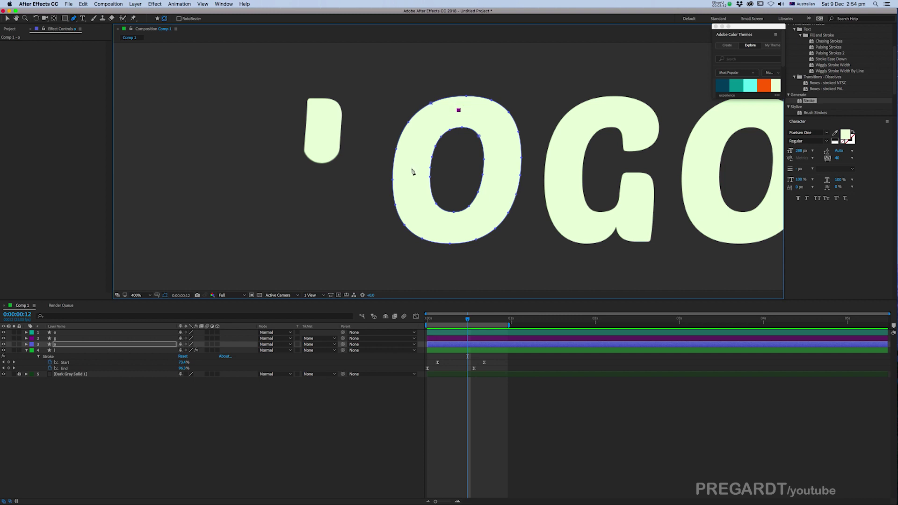
left_click_drag(412, 166, 472, 231)
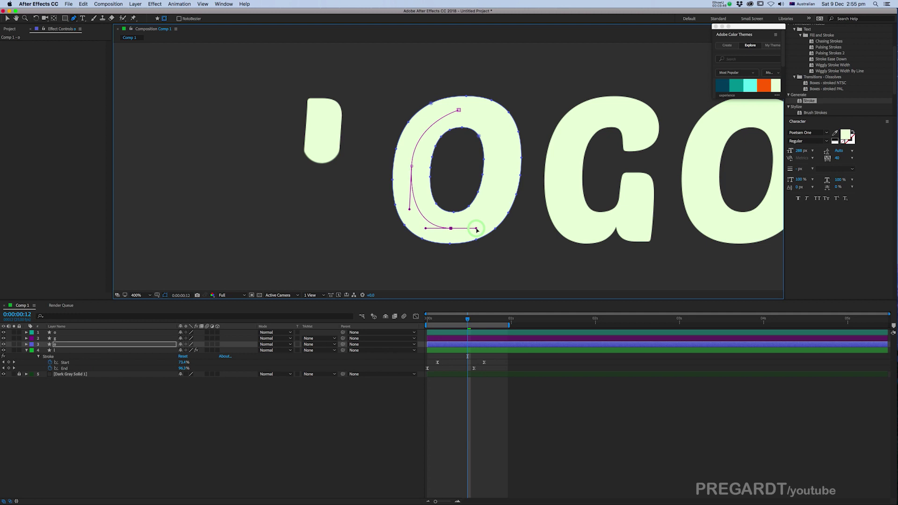
left_click_drag(502, 167, 504, 141)
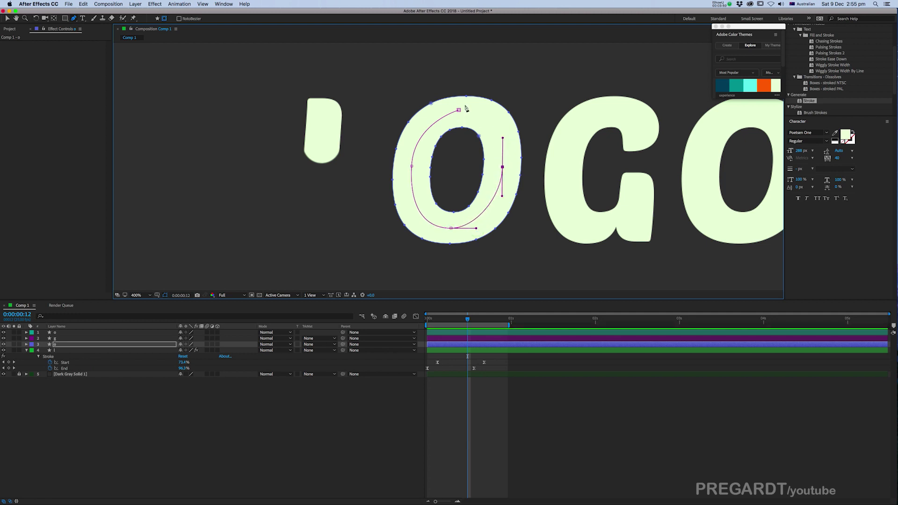
left_click_drag(459, 109, 504, 111)
left_click(503, 168)
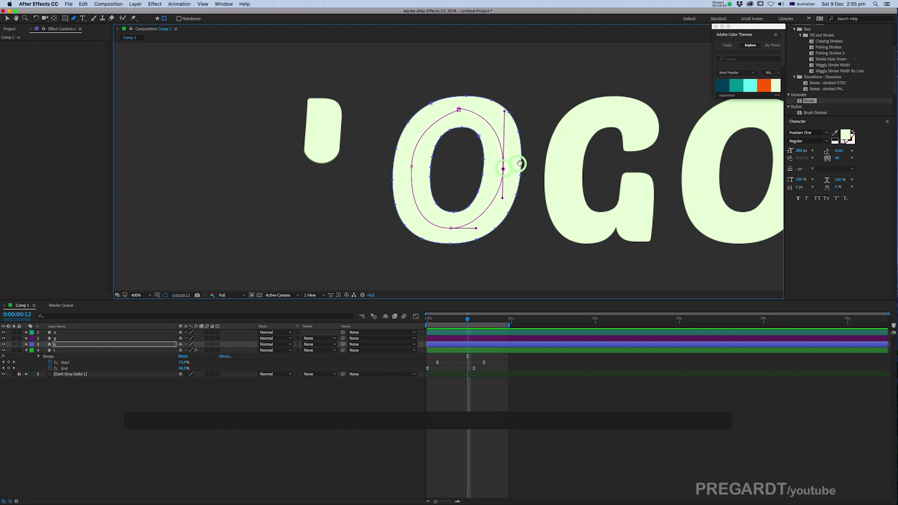
left_click_drag(520, 162, 457, 176)
Start a mask on the g layer with two points across the top of the G.
left_click(485, 338)
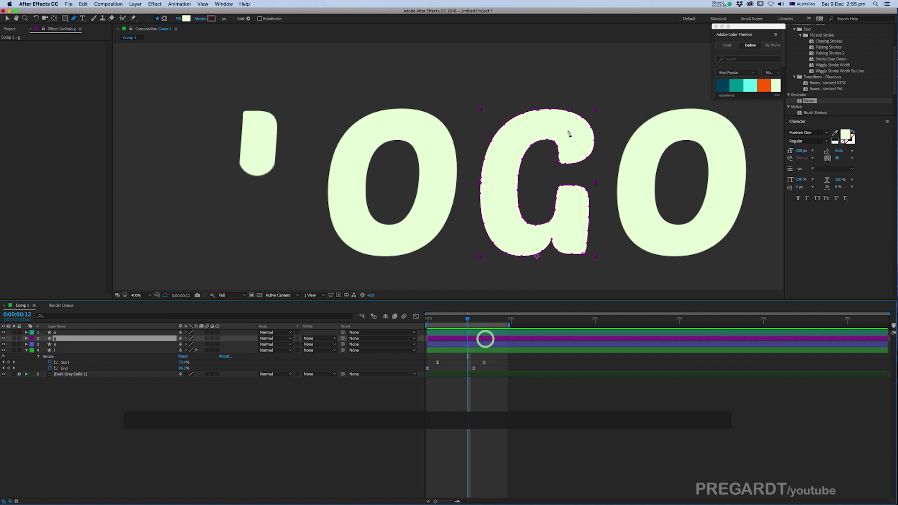
left_click(164, 18)
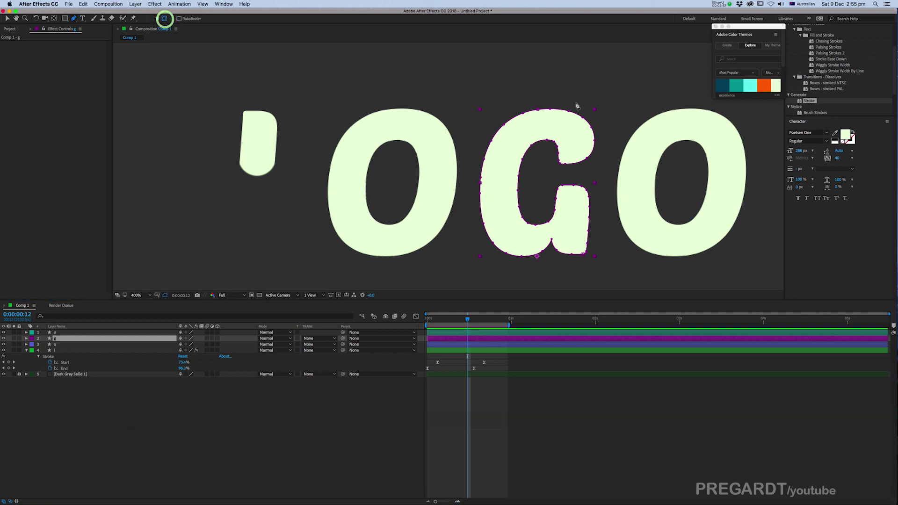
left_click(578, 148)
left_click_drag(544, 123, 513, 124)
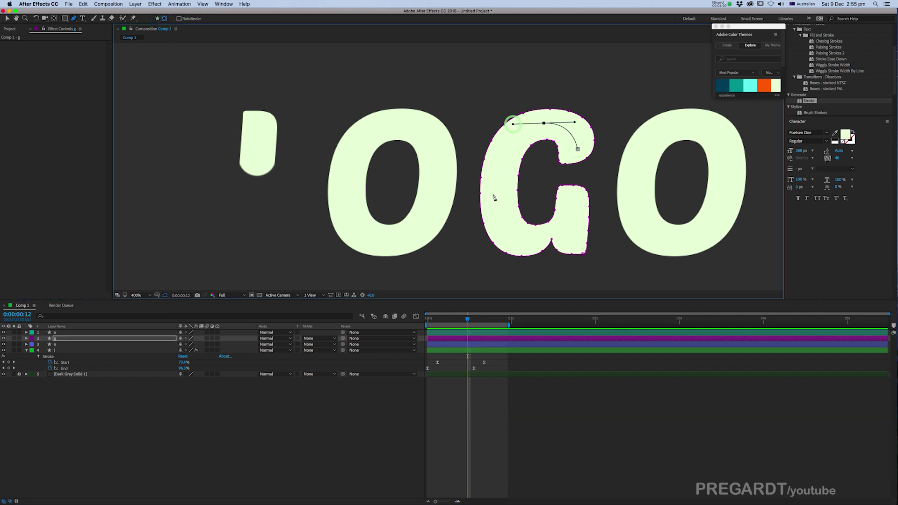
key("v")
left_click(579, 155)
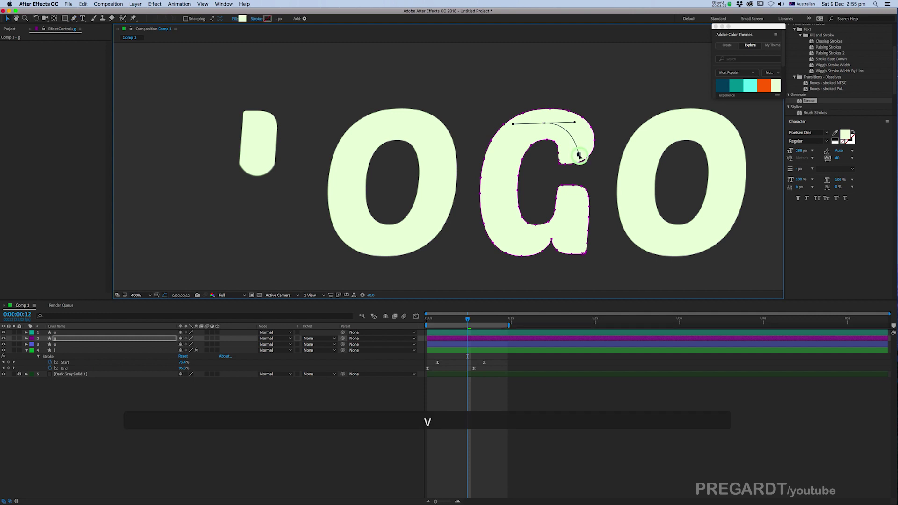
left_click(543, 124)
Extend the G's mask down its left side and round the bowl, adjusting it to fit the letter.
left_click(73, 19)
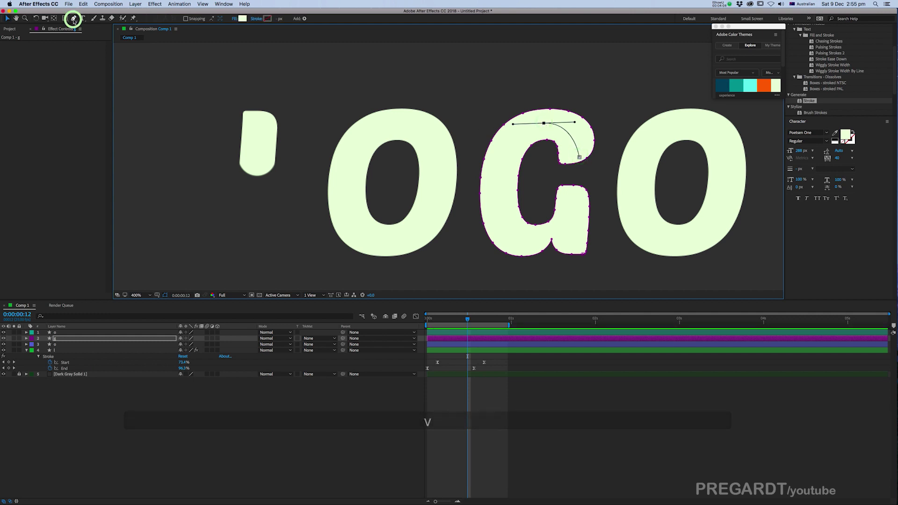
mouse_move(498, 178)
left_mouse_down()
mouse_move(496, 196)
mouse_move(499, 178)
left_mouse_up()
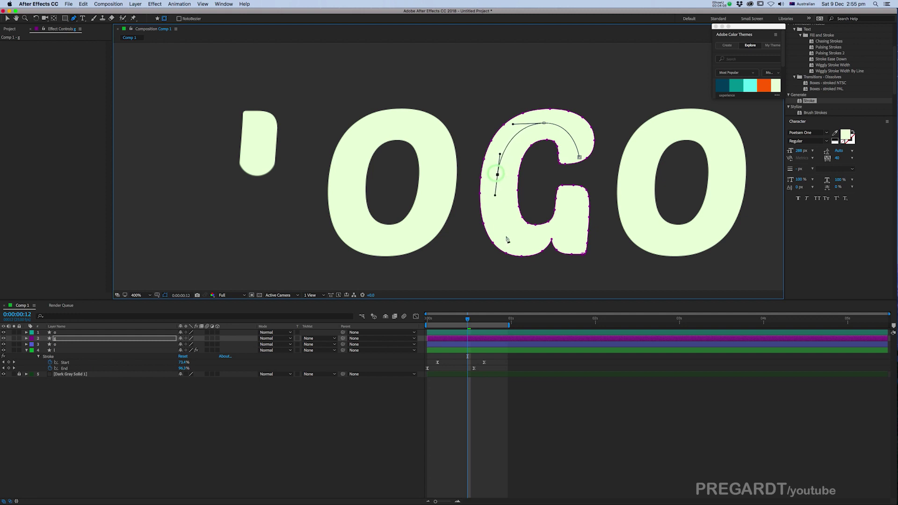
mouse_move(513, 240)
left_mouse_down()
mouse_move(527, 245)
mouse_move(514, 241)
left_mouse_up()
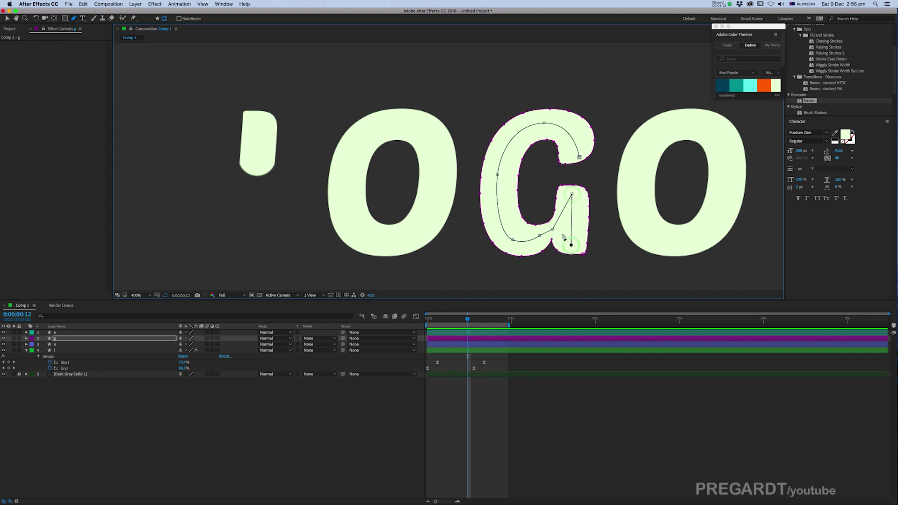
left_click_drag(554, 230, 571, 254)
left_click_drag(641, 213, 481, 231)
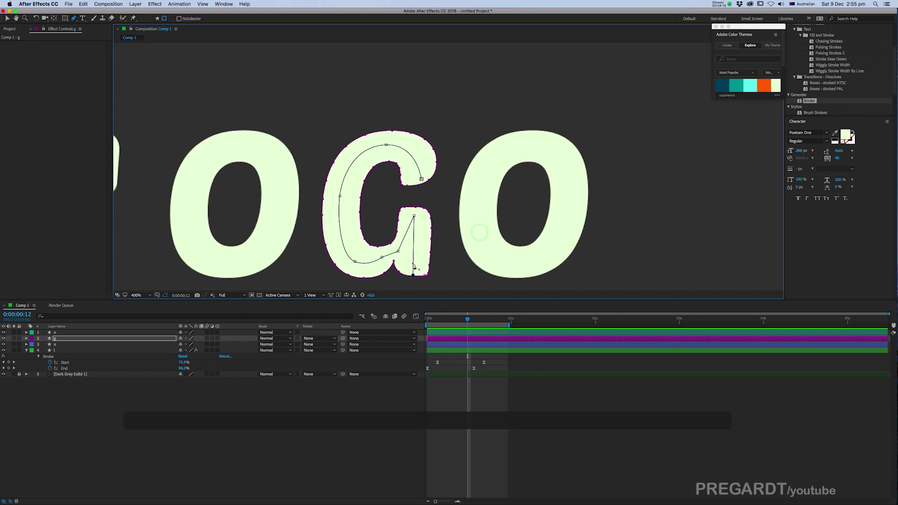
left_click(447, 333)
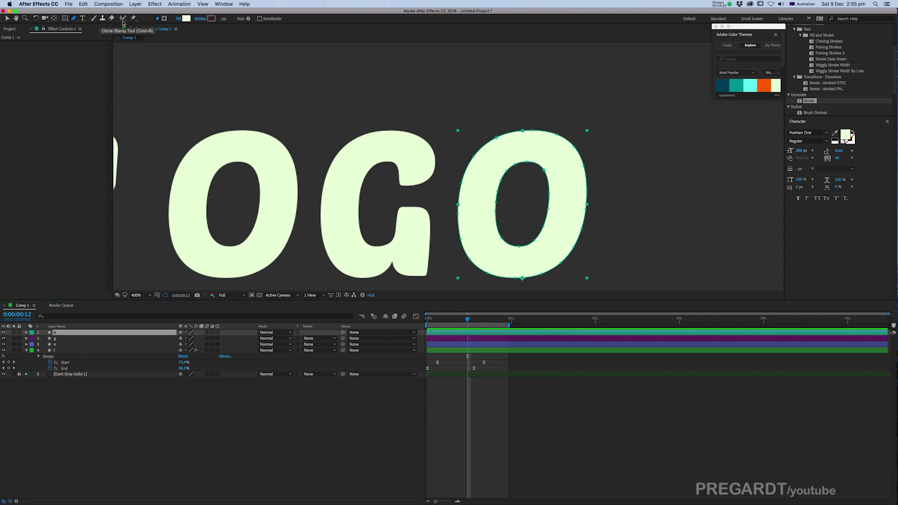
Draw a curved mask looping inside the final O from its top to upper right, then reshape its top curve.
left_click(164, 18)
left_click(528, 146)
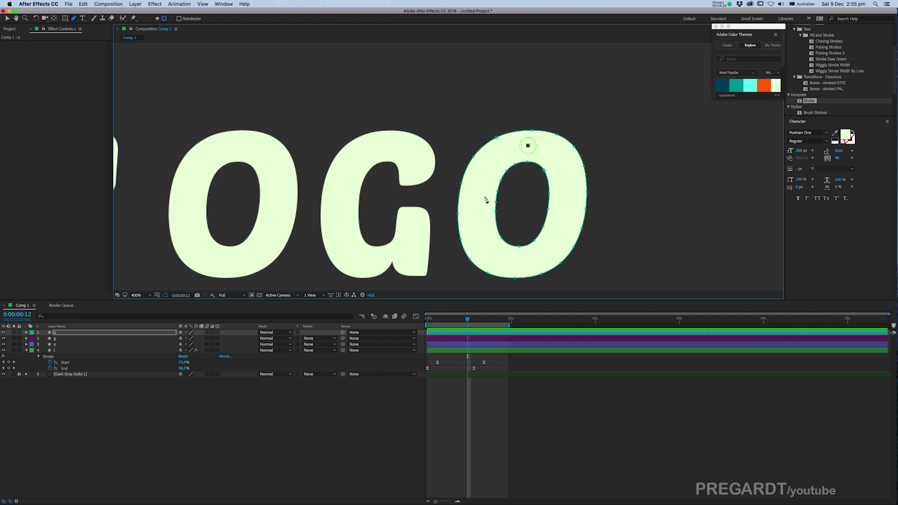
left_click_drag(475, 224, 475, 227)
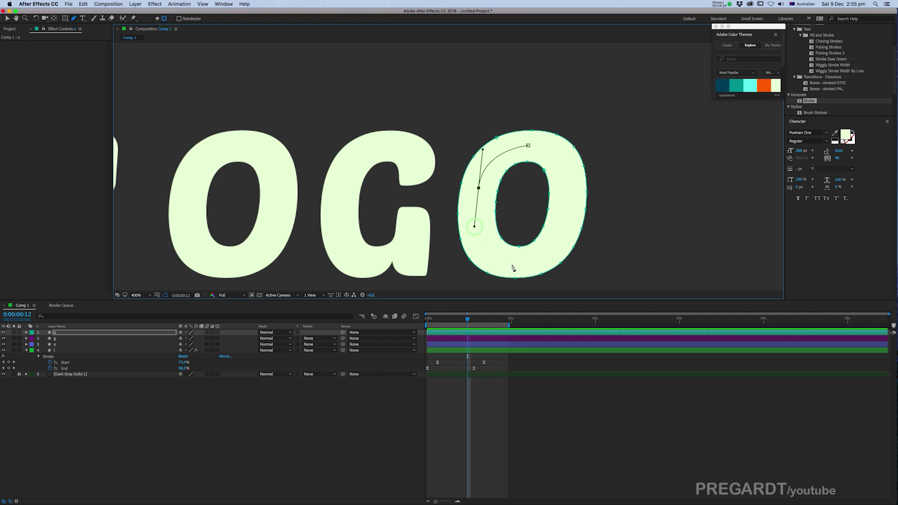
left_click_drag(510, 262, 542, 265)
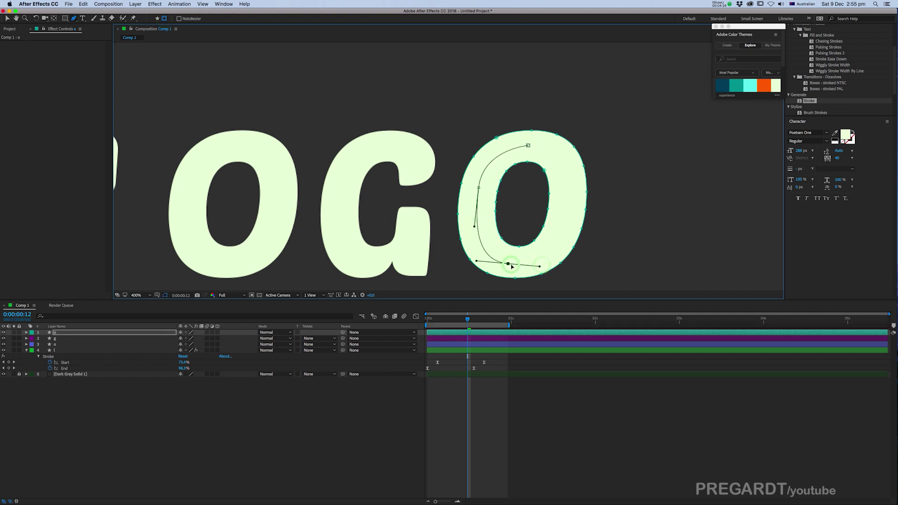
left_click_drag(564, 220, 570, 199)
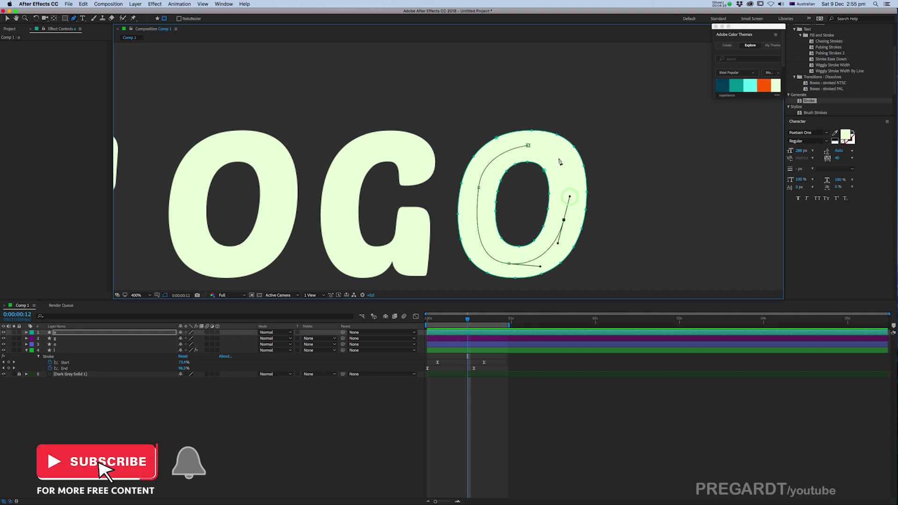
mouse_move(553, 154)
left_mouse_down()
mouse_move(539, 143)
mouse_move(559, 160)
left_mouse_up()
key("v")
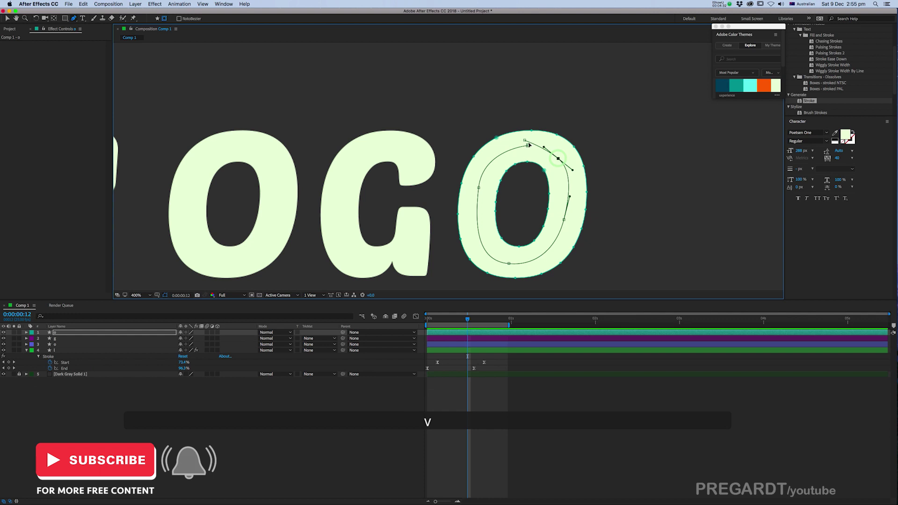
left_click(559, 160)
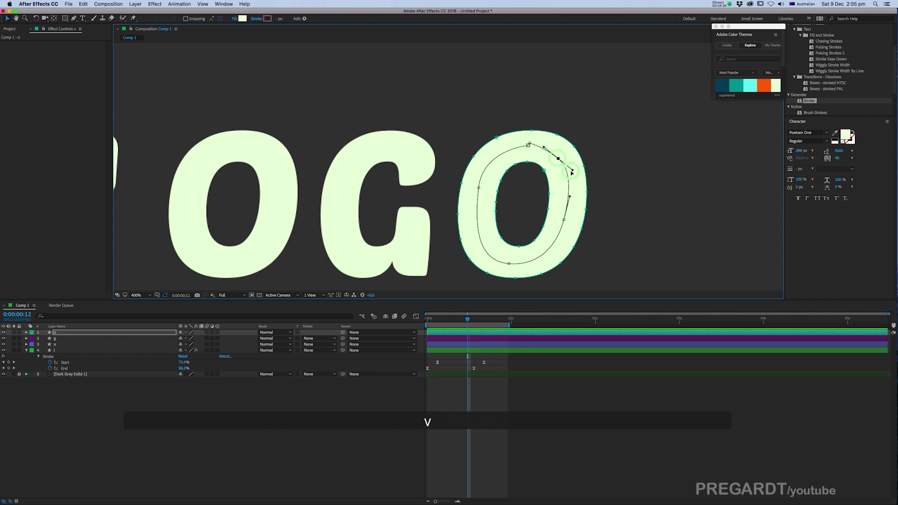
left_click_drag(572, 172, 568, 172)
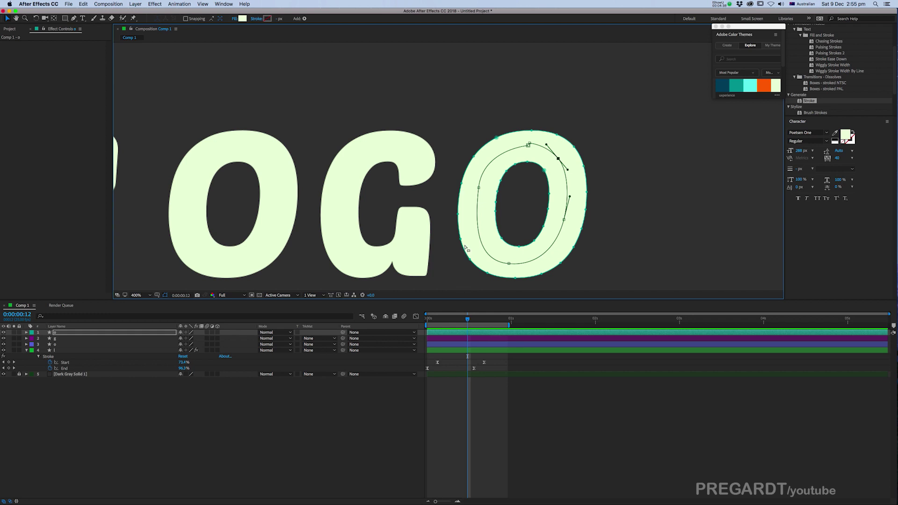
Copy the Stroke effect from the L layer.
scroll(367, 241, "down", 2)
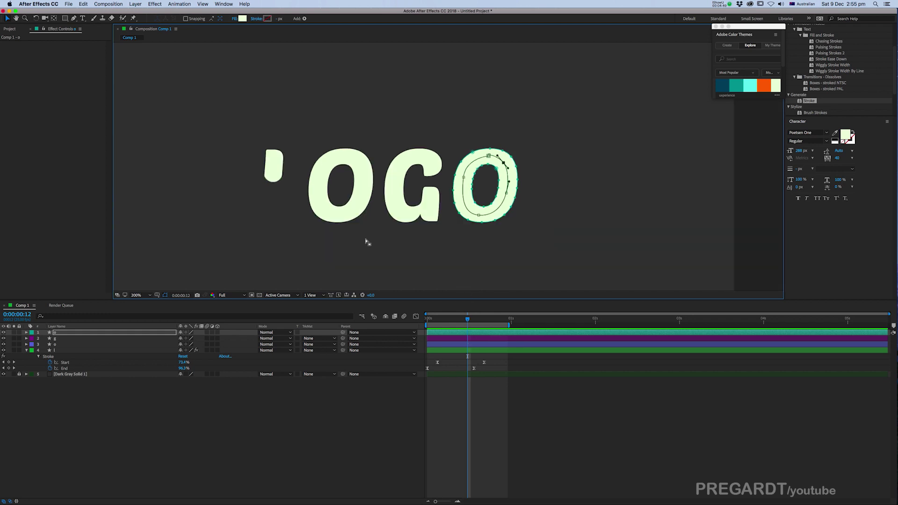
left_click_drag(357, 234, 378, 240)
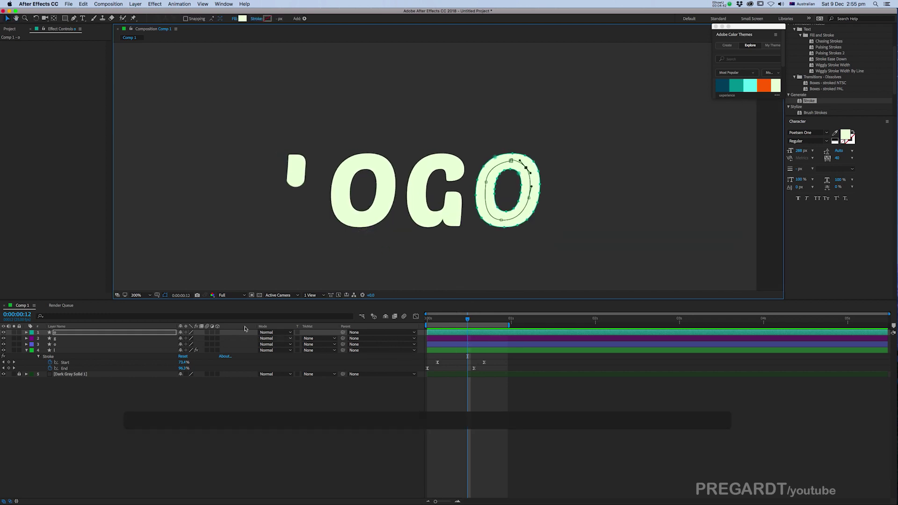
left_click(63, 351)
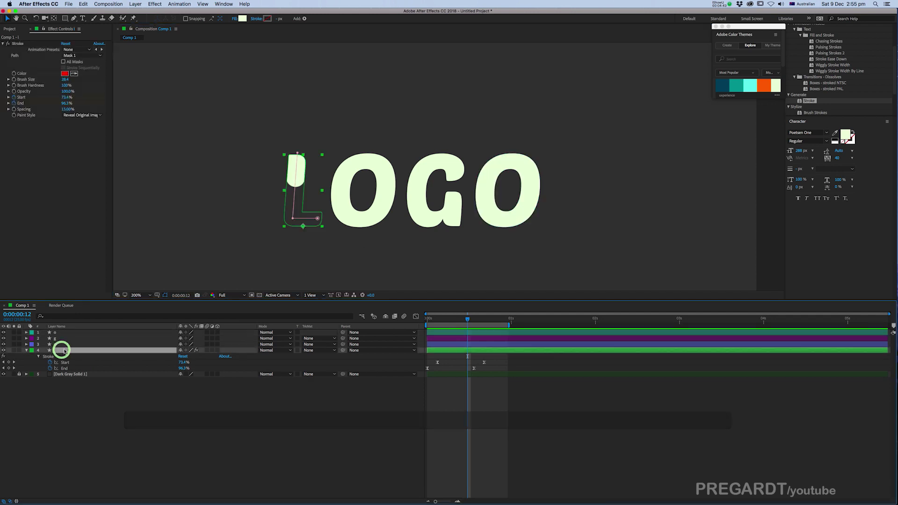
left_click(27, 352)
left_click(42, 369)
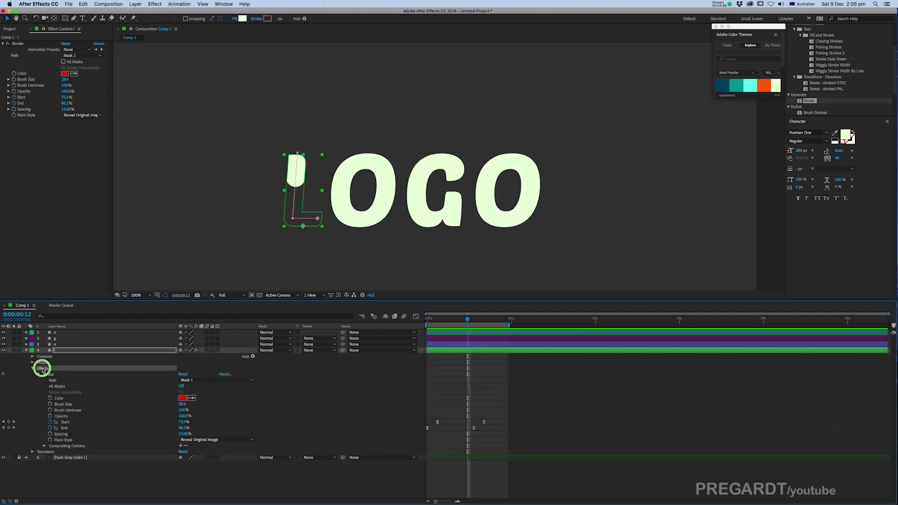
key("super+c")
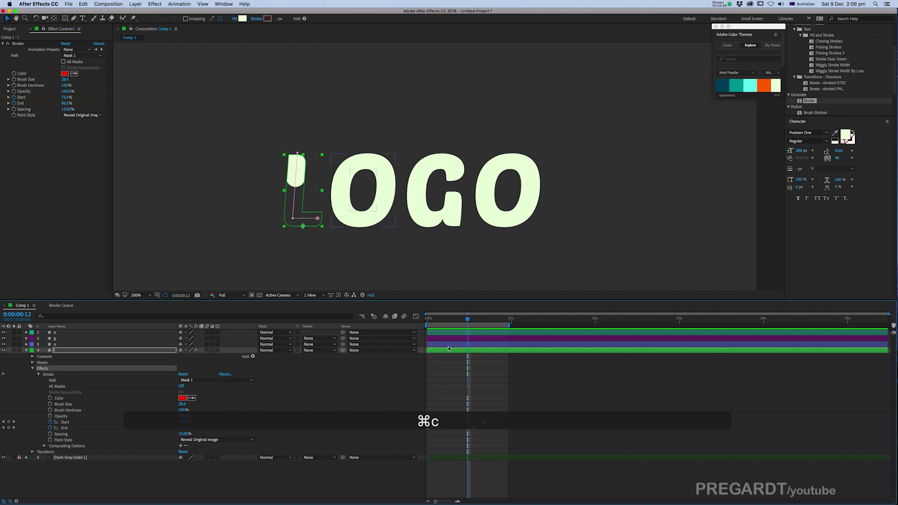
Paste the Stroke effect onto the O, G and O layers at frame 0, then preview.
left_click(428, 319)
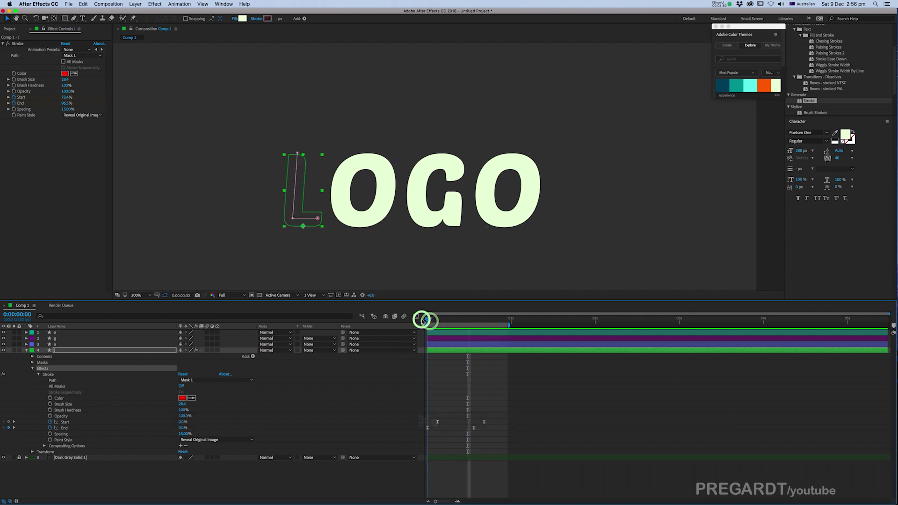
left_click(434, 333)
left_click(435, 346, "shift")
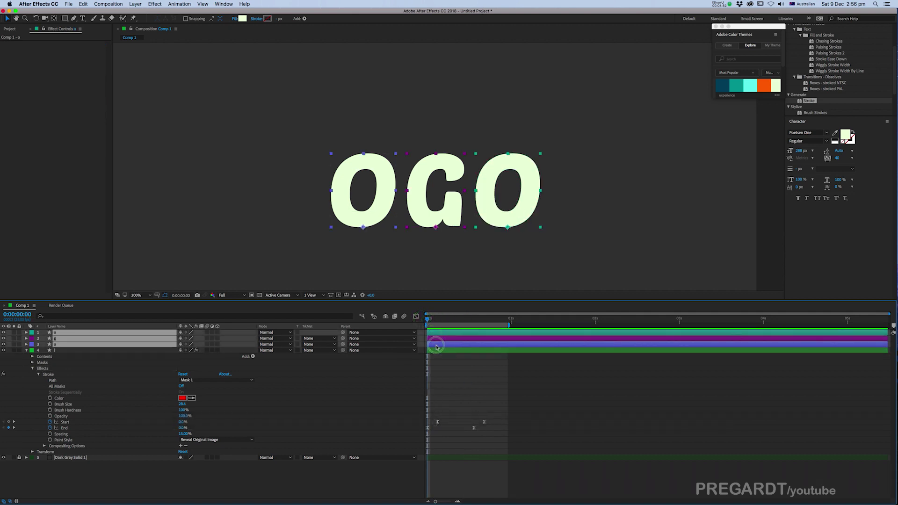
key("super+v")
left_click(459, 371)
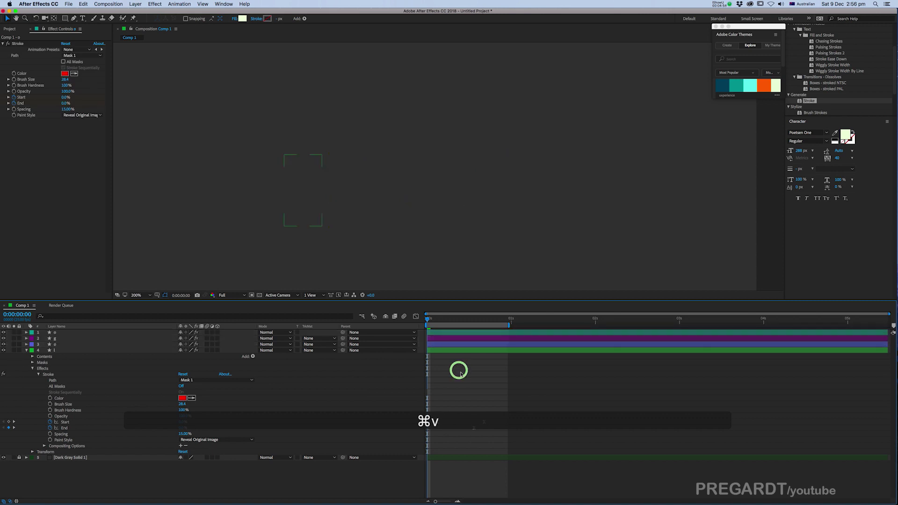
key("u")
key("0")
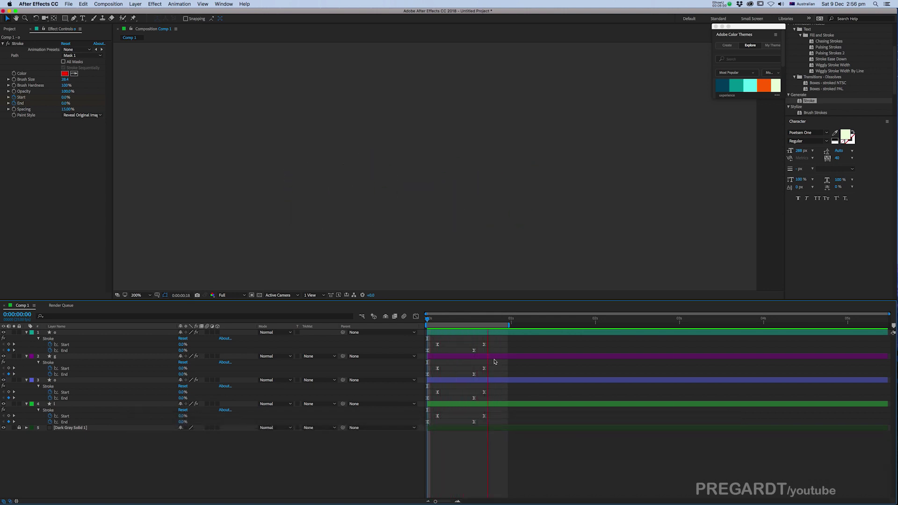
Give all four letter layers the dark blue 1B4869 fill from the colour theme.
left_click(467, 320)
left_click(457, 319)
left_click(460, 333)
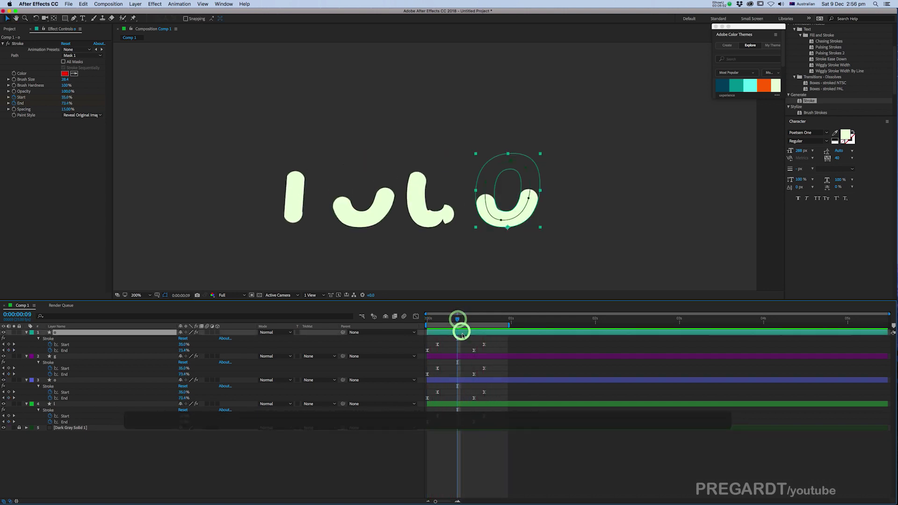
left_click(470, 405, "shift")
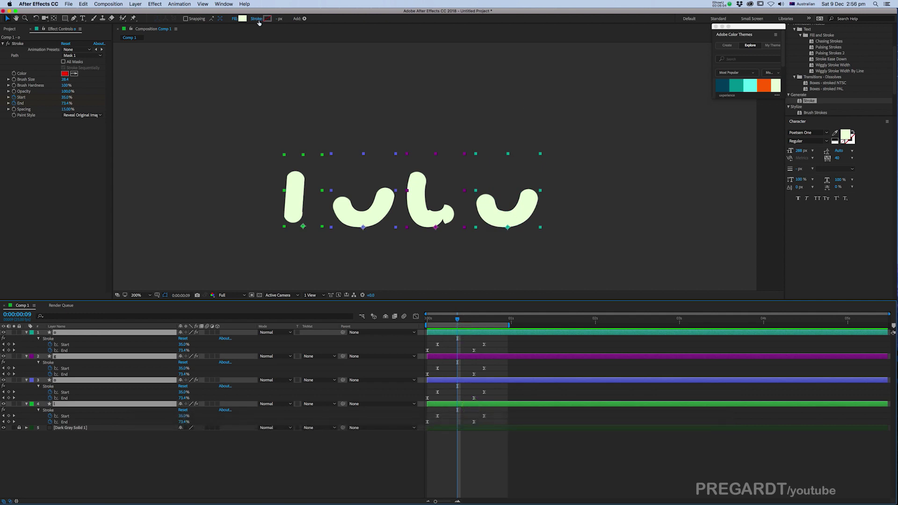
left_click(243, 19)
left_click(240, 220)
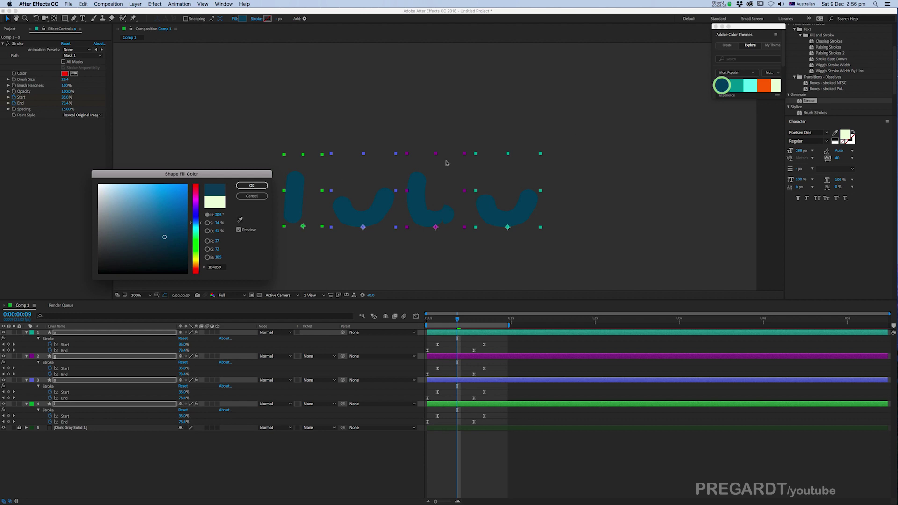
left_click(252, 186)
left_click_drag(441, 318, 420, 317)
left_click(447, 401)
Duplicate the l layer with copy and paste, then scrub to frame 3.
left_click(443, 405)
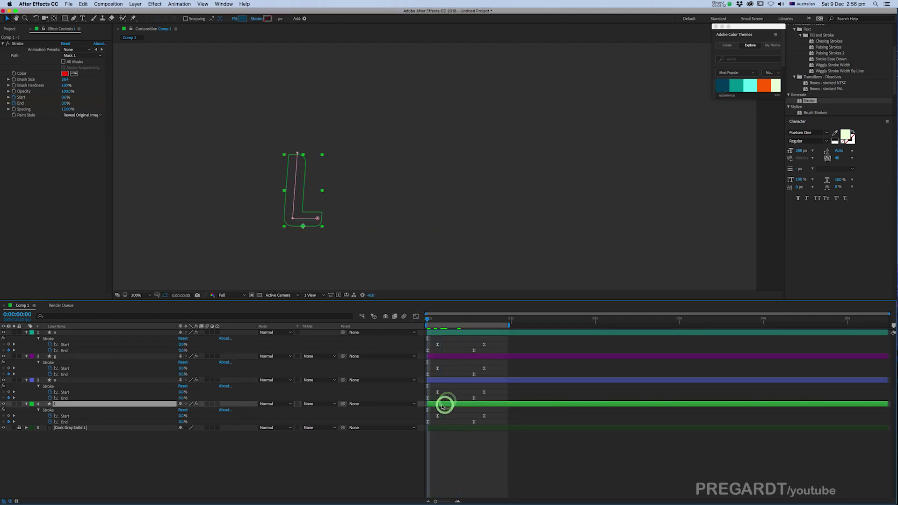
key("super+c")
key("super+v")
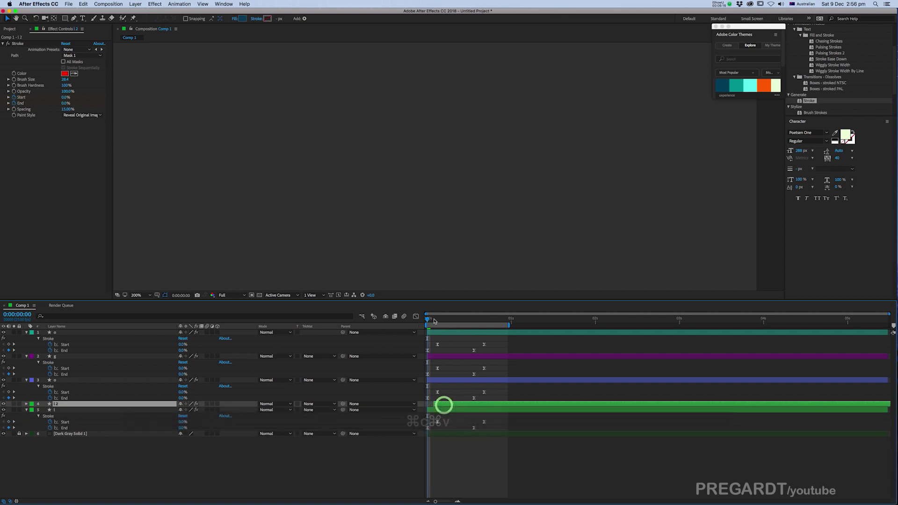
left_click_drag(433, 323, 438, 327)
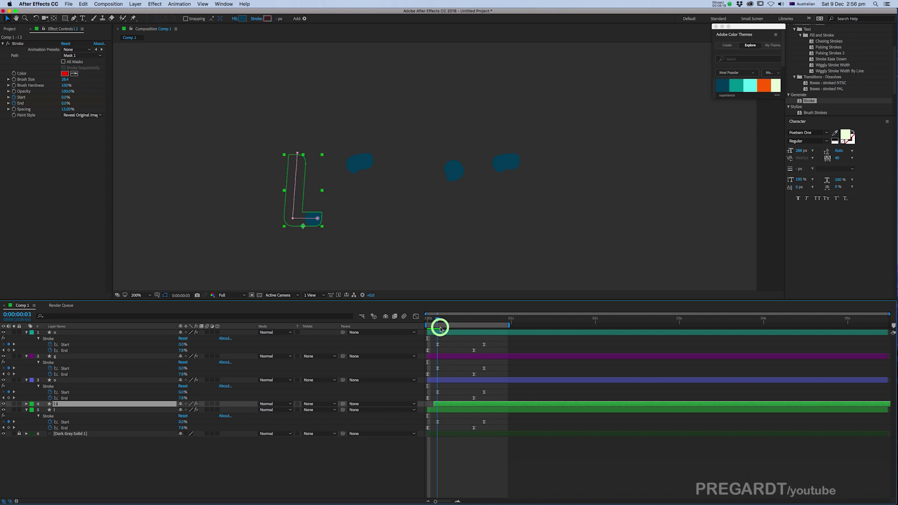
left_click_drag(450, 401, 450, 405)
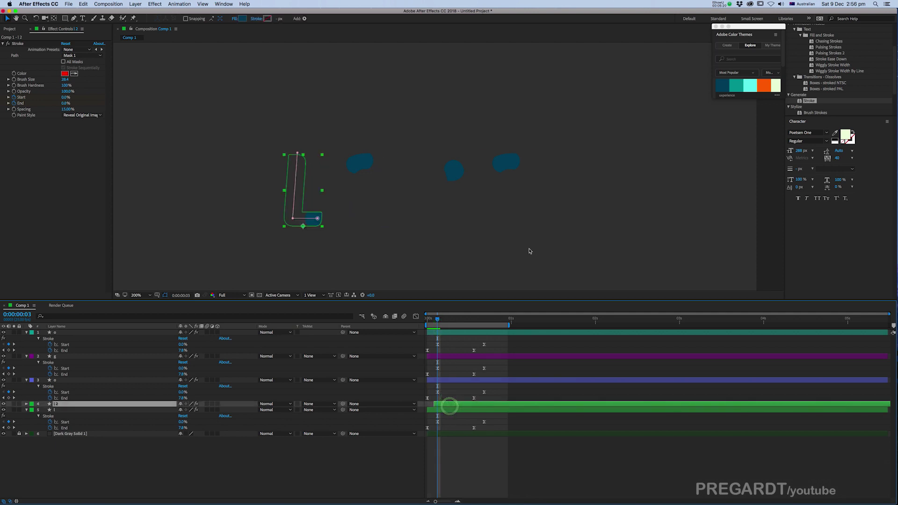
Set the L copy's fill to the theme's orange FF8B00.
left_click(240, 18)
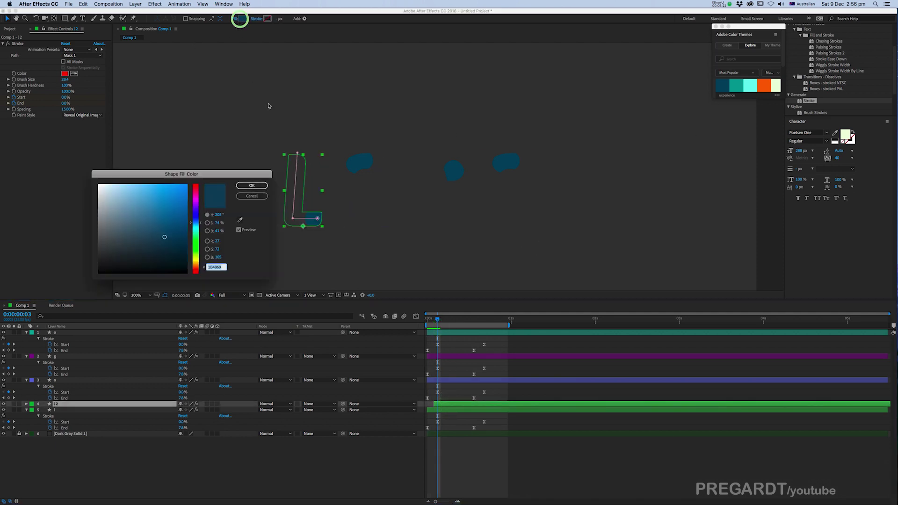
left_click(240, 220)
left_click(765, 85)
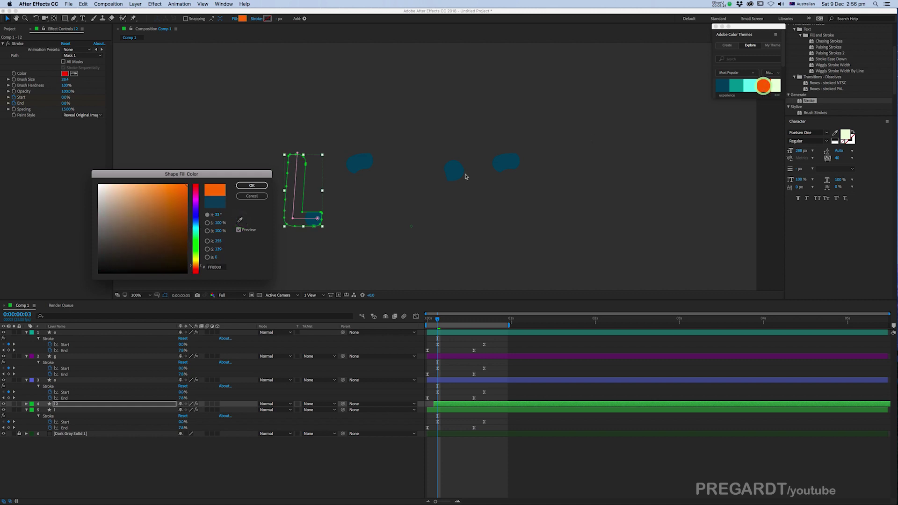
left_click(256, 185)
Preview the animation, then move the duplicate l layer's time to frame 3.
key("KP_0")
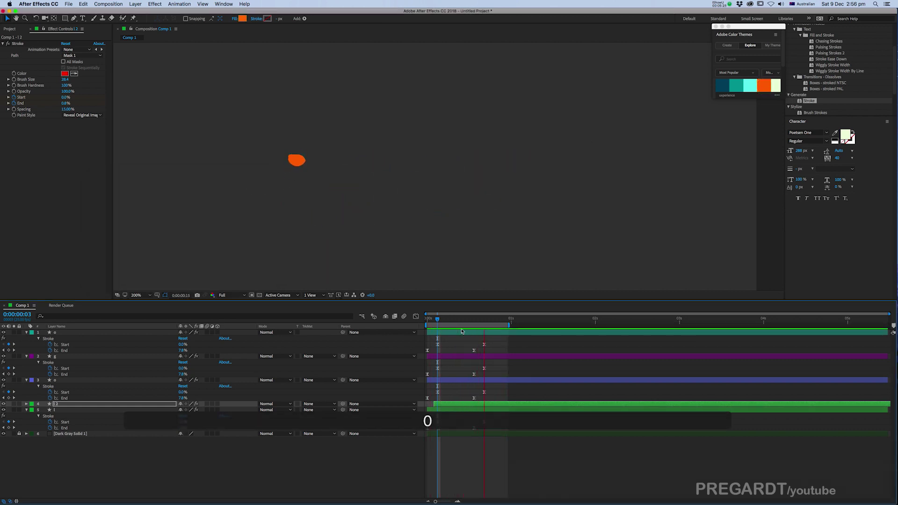
key("space")
left_click(443, 405)
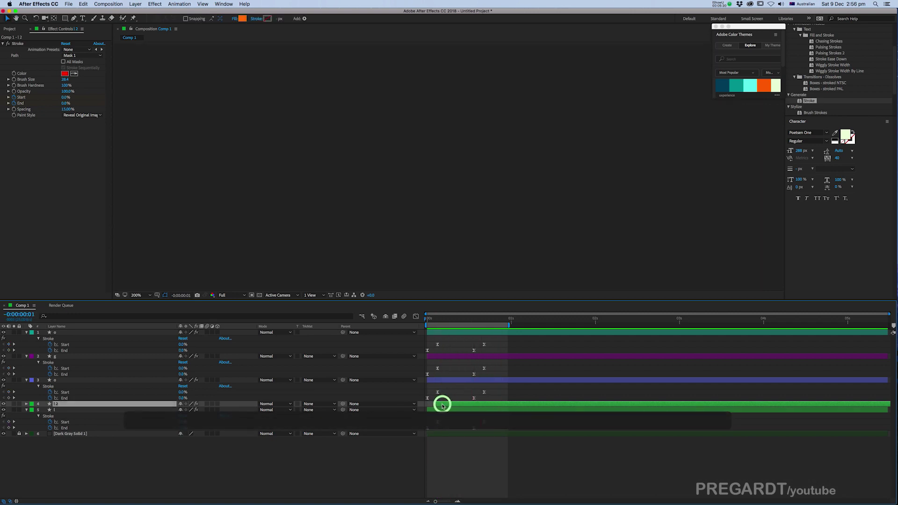
left_click_drag(436, 321, 428, 320)
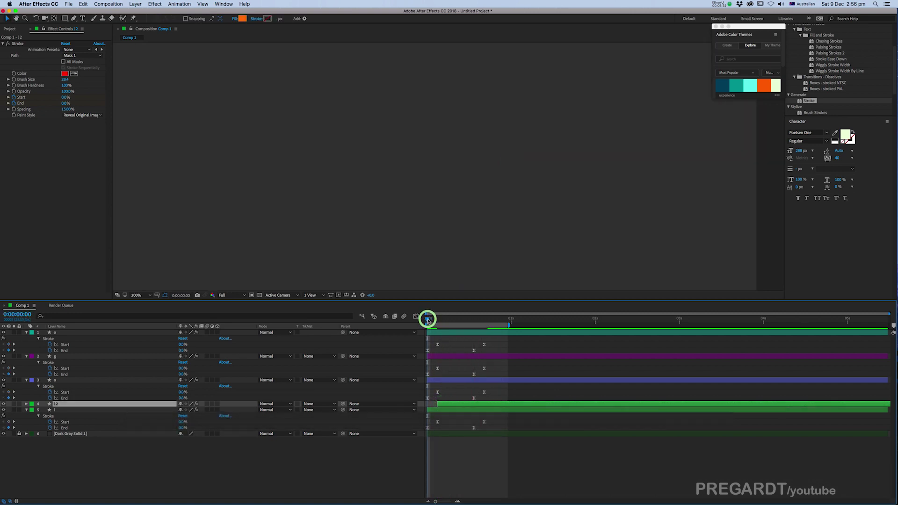
key("Page_Down")
key("Page_Down")
key("Page_Down")
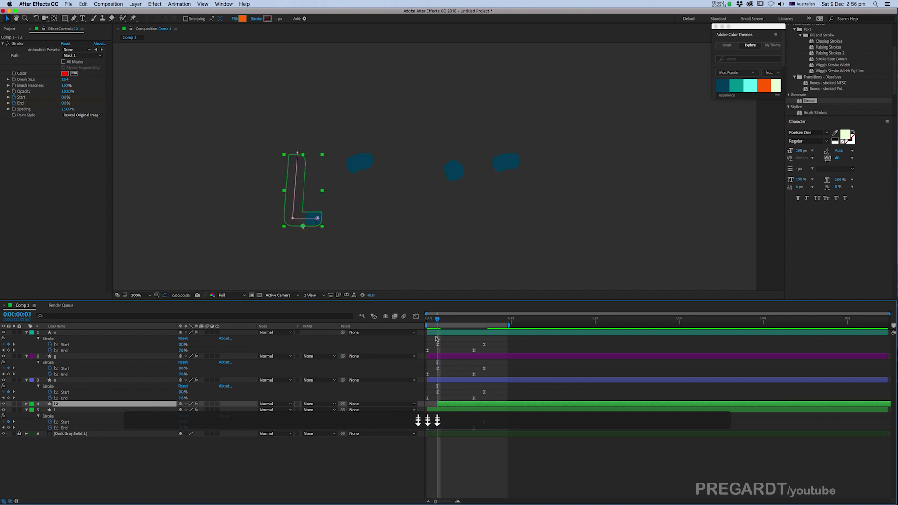
Duplicate the o, g and other o layers, creating o 2, g 2 and o 3.
left_click(458, 501)
left_click(458, 501)
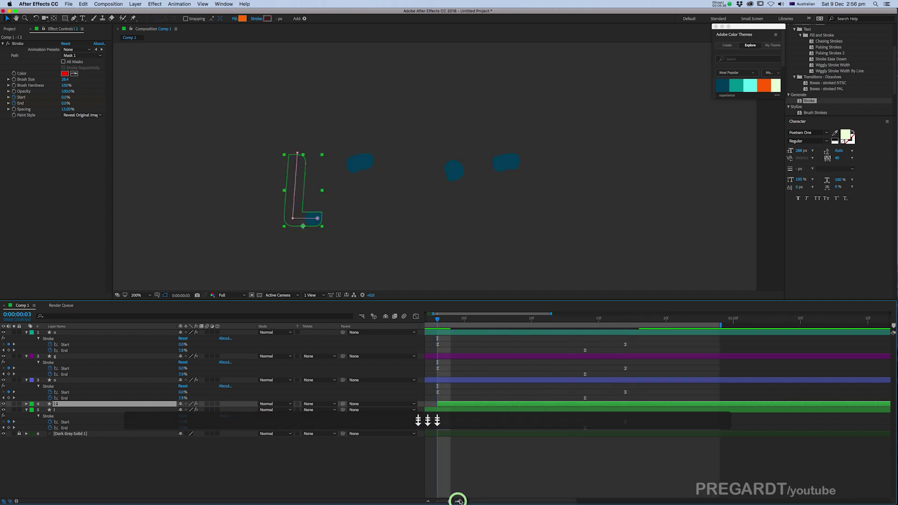
left_click_drag(427, 321, 469, 333)
left_click(478, 381)
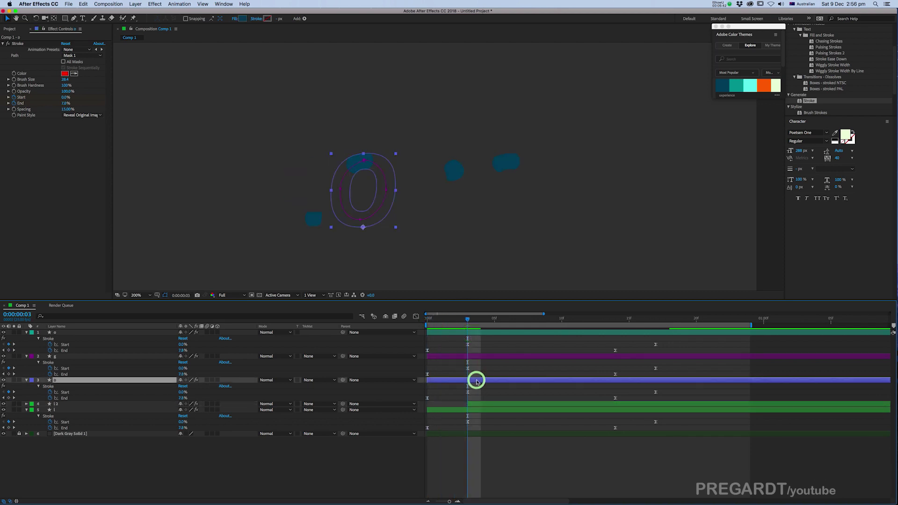
key("super+c")
key("super+v")
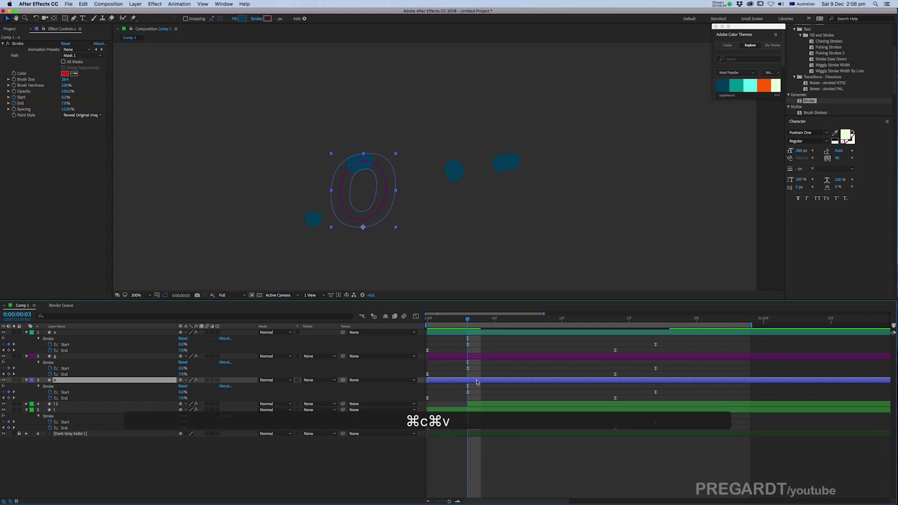
left_click(476, 358)
key("super+c")
key("super+v")
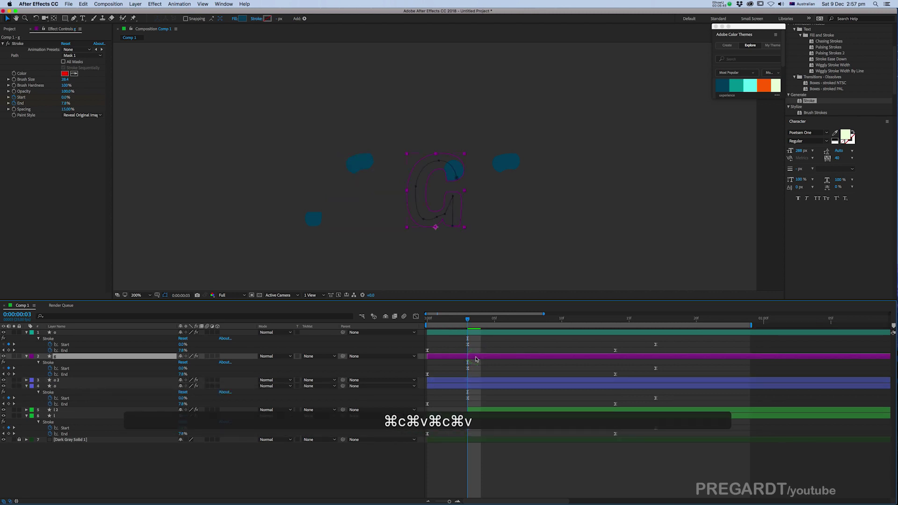
left_click(482, 334)
key("super+c")
key("super+v")
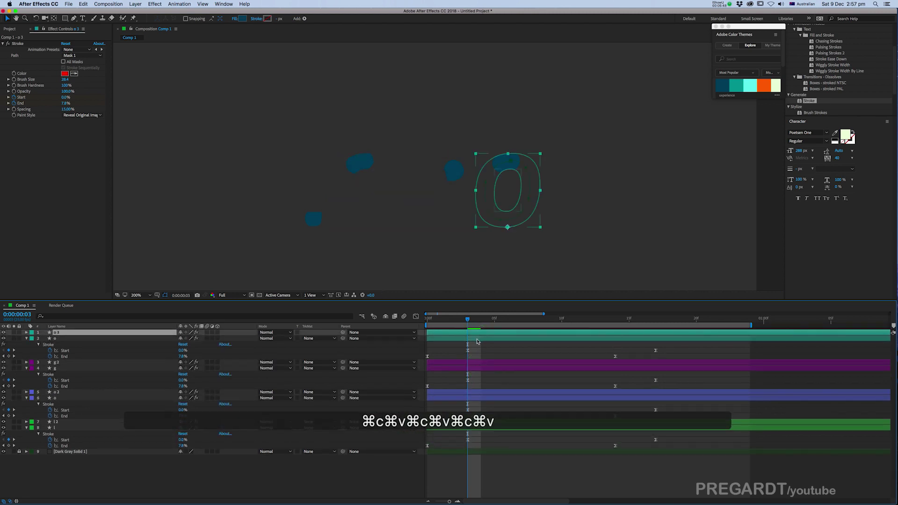
Delay the o 3, g 2 and o 2 copies by a few frames each.
left_click_drag(461, 337, 485, 338)
left_click_drag(448, 366, 481, 364)
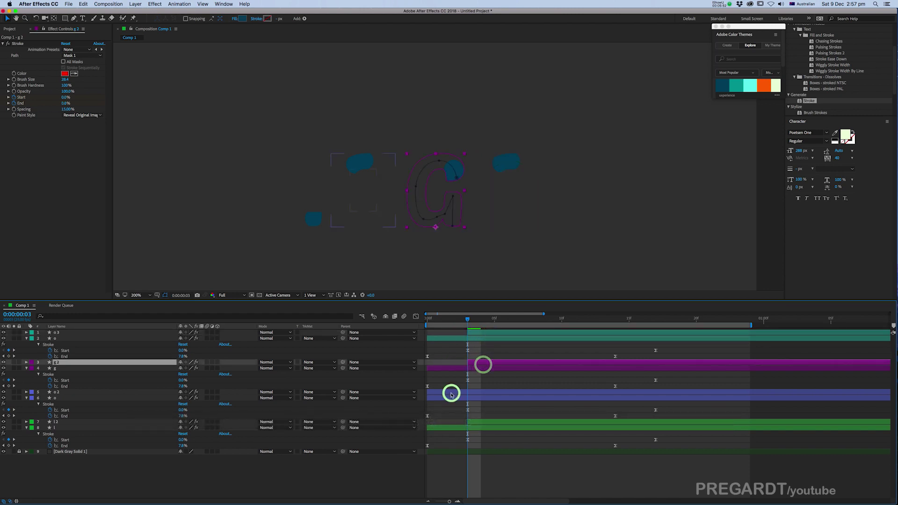
left_click_drag(452, 394, 487, 396)
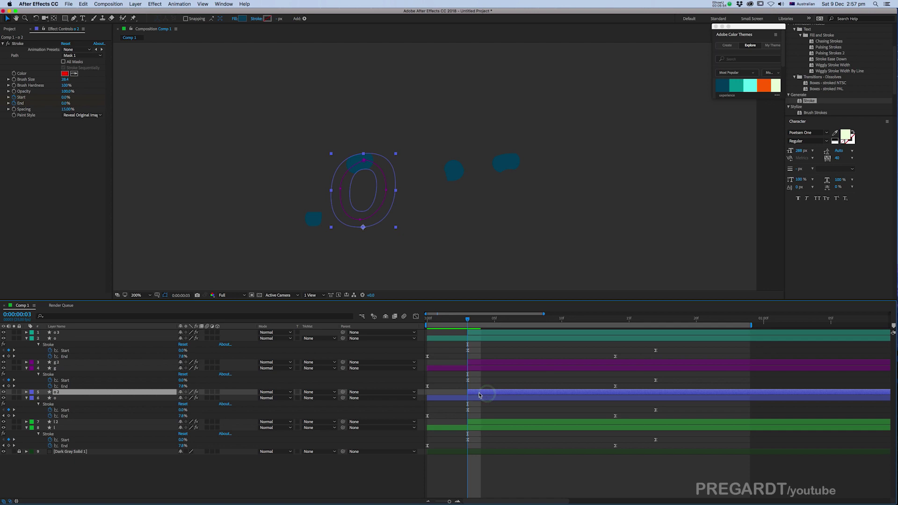
left_click(478, 363, "super")
left_click(476, 333, "super")
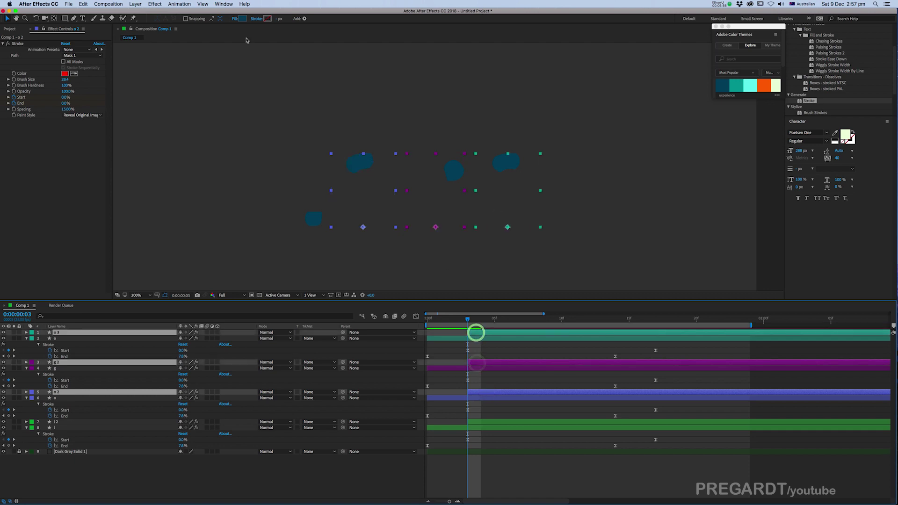
Give the three copies the orange FF8B00 fill and preview the animation.
left_click(243, 19)
left_click(241, 220)
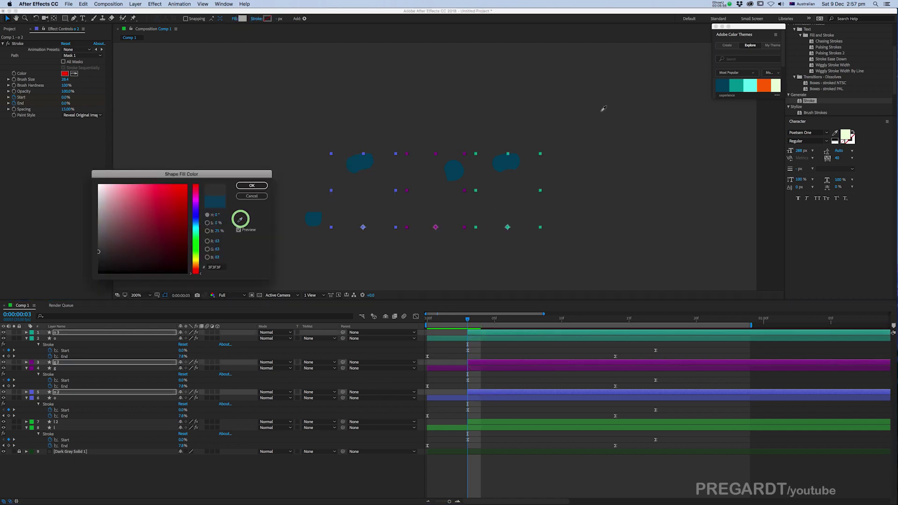
left_click(765, 86)
left_click(252, 185)
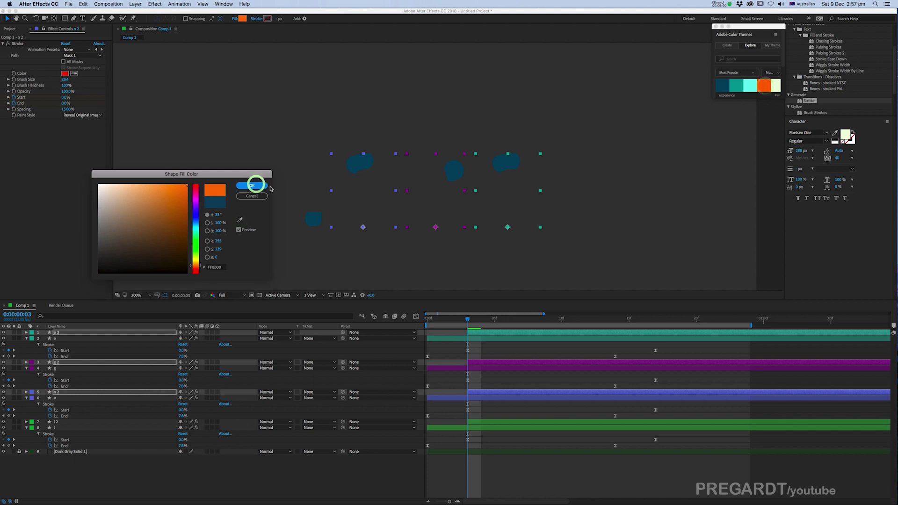
mouse_move(474, 322)
left_mouse_down()
mouse_move(564, 323)
mouse_move(564, 335)
left_mouse_up()
key("KP_0")
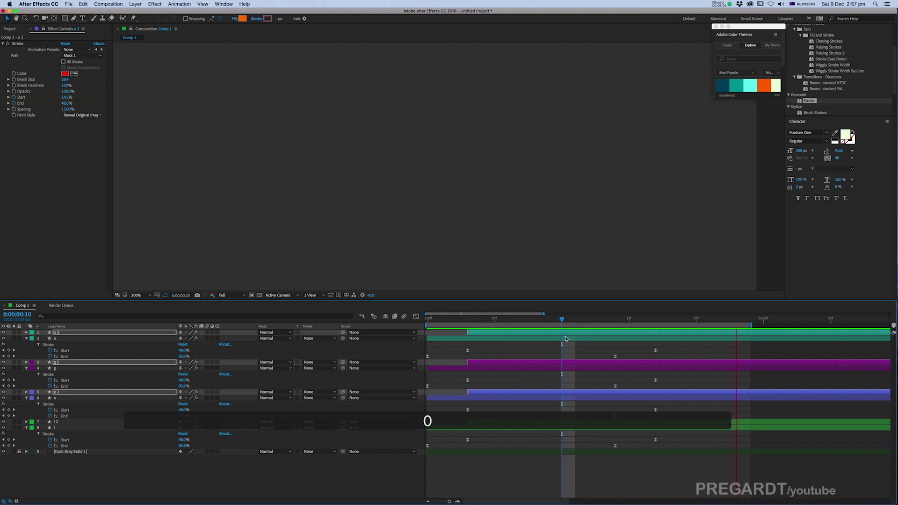
Stop the preview, return to frame 0 and select the original l layer.
key("space")
left_click_drag(466, 323, 415, 320)
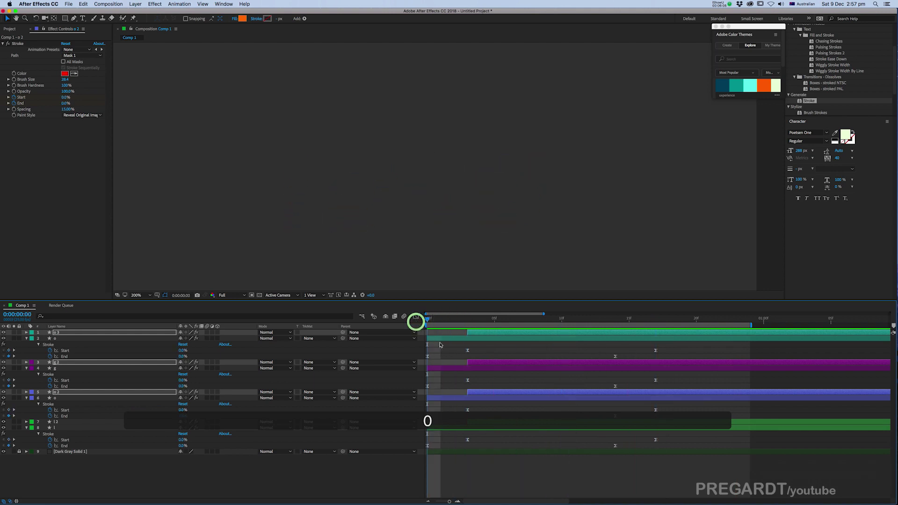
left_click(443, 342)
left_click(446, 368, "super")
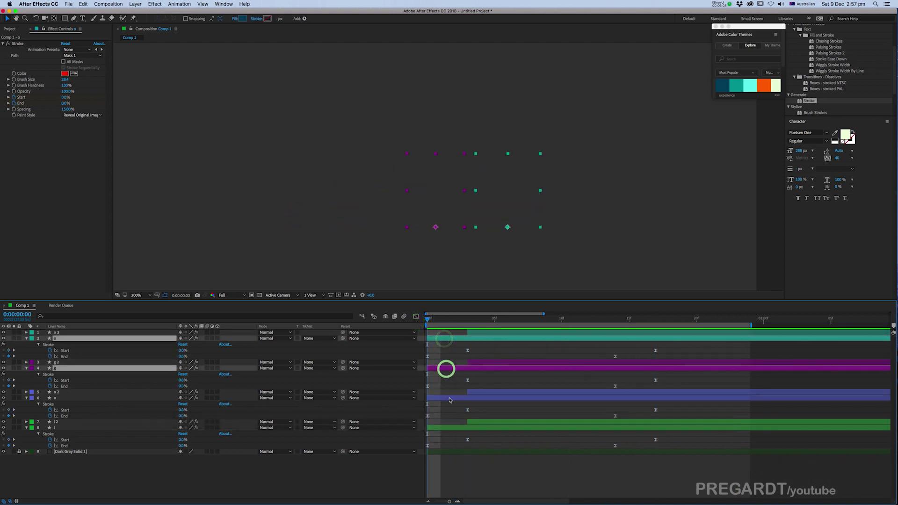
left_click(449, 399, "super")
left_click(450, 428, "super")
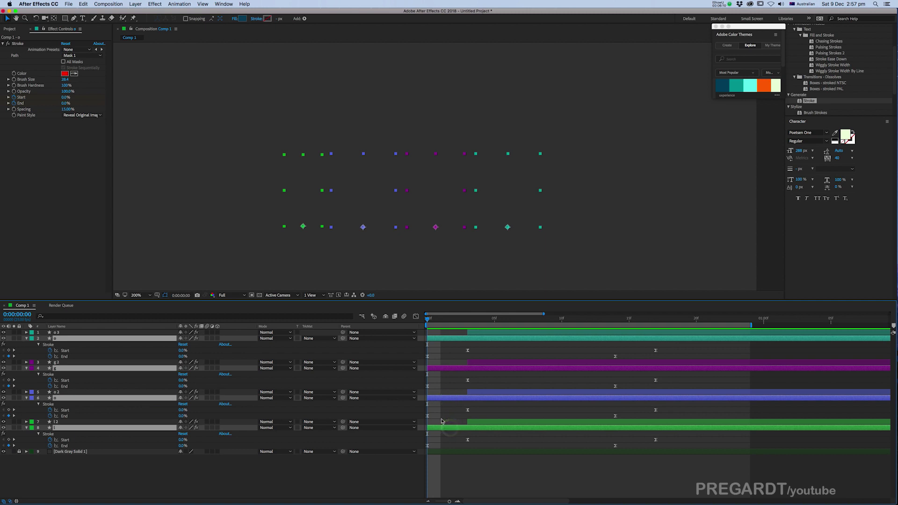
left_click(445, 429)
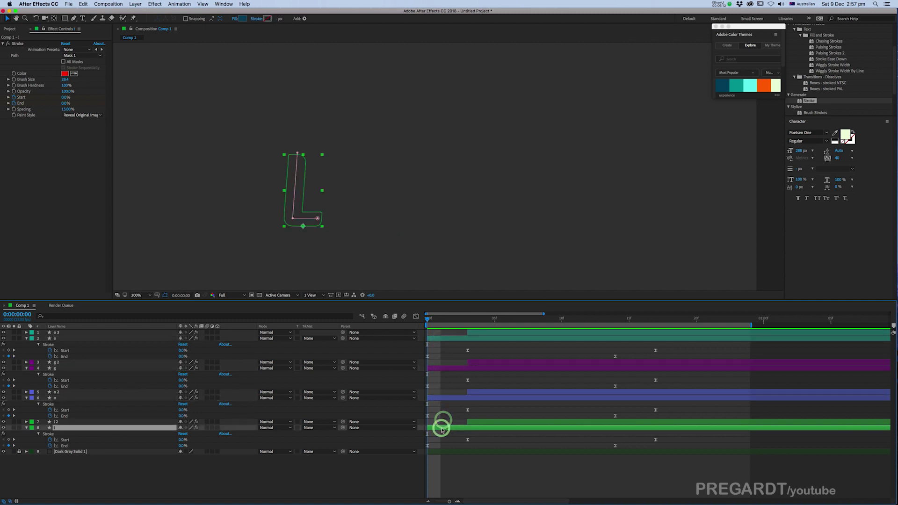
Duplicate the original l, o, g and other o layers once more.
key("super+c")
key("super+v")
left_click(442, 399)
key("super+c")
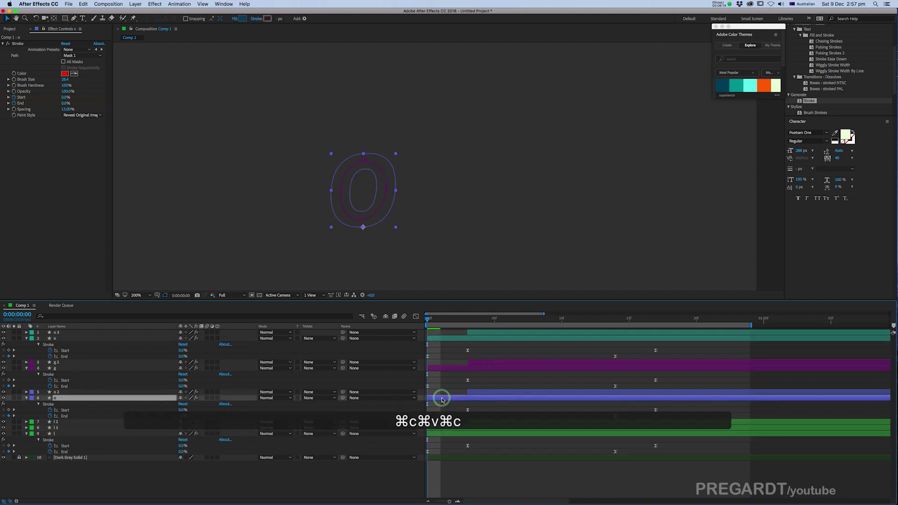
key("super+v")
left_click(446, 369)
key("super+c")
key("super+v")
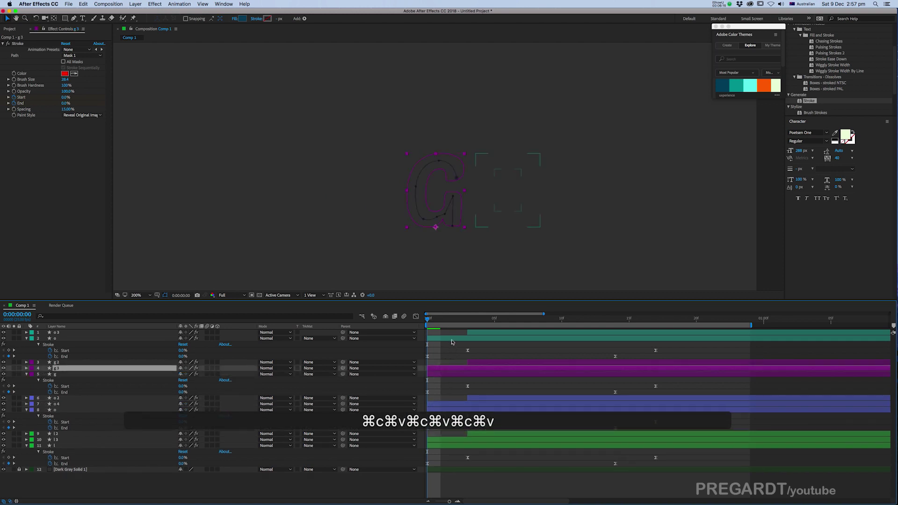
left_click(451, 339)
key("super+c")
key("super+v")
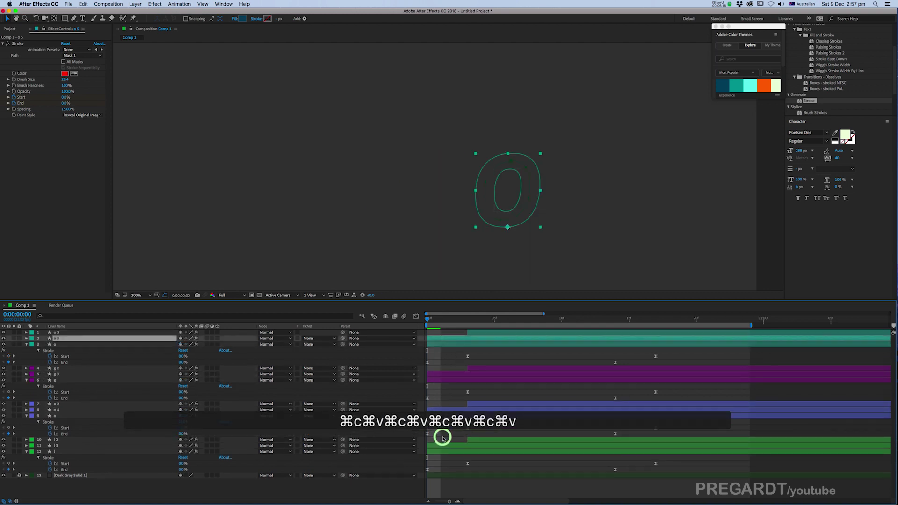
Delay the l, layer 9, g and o layers by about three frames each.
left_click(442, 439)
left_click_drag(437, 452, 478, 455)
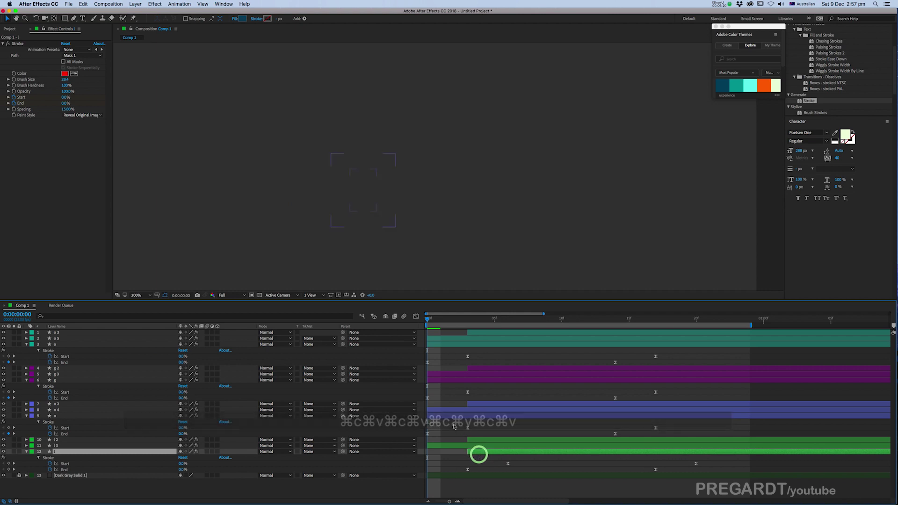
left_click_drag(459, 417, 493, 422)
left_click_drag(463, 381, 498, 388)
left_click_drag(454, 346, 492, 352)
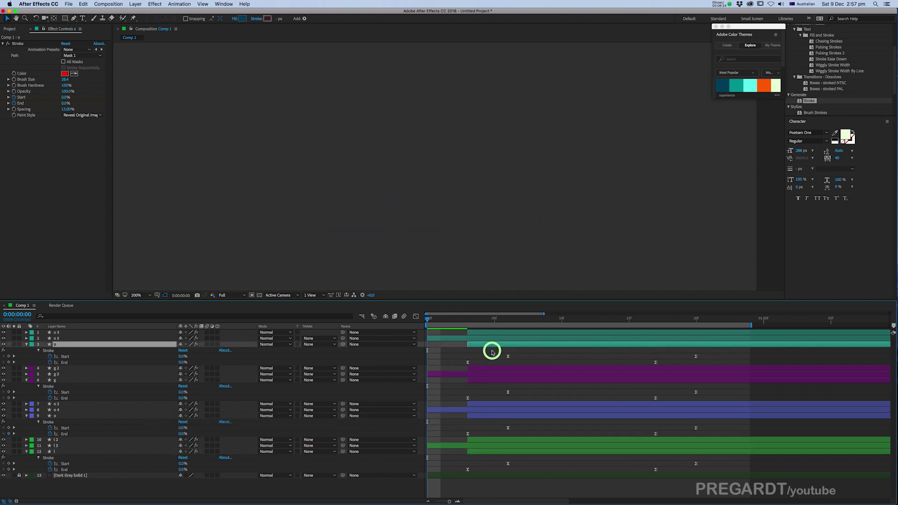
Fill the delayed g, layer 9 and l layers with the theme's pale cream.
left_click(494, 382, "super")
left_click(494, 416, "super")
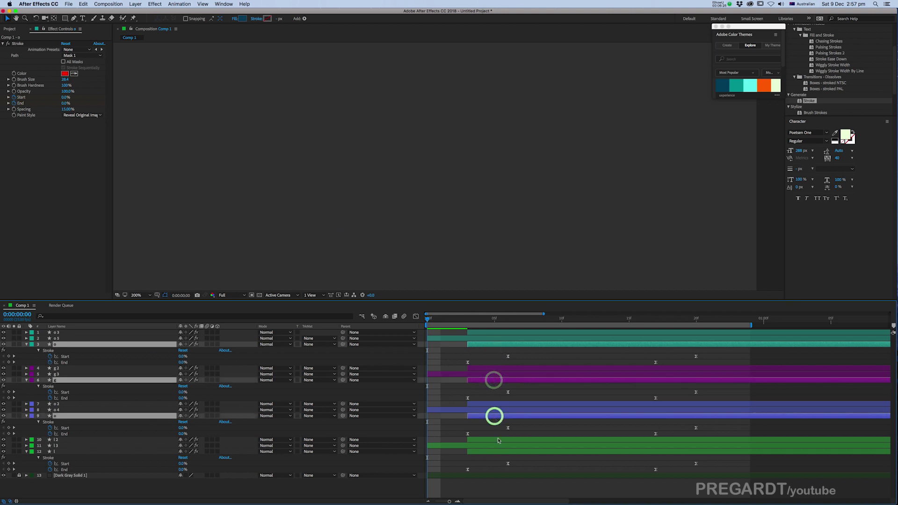
left_click(494, 452, "super")
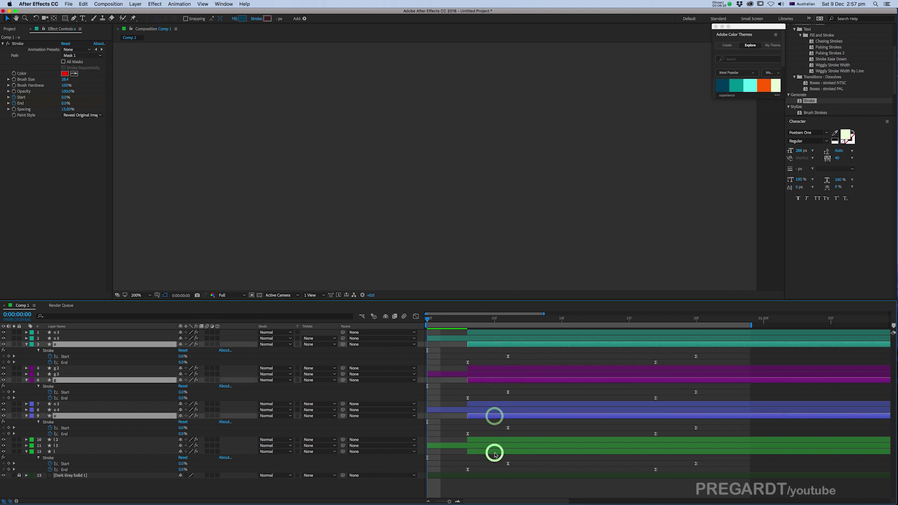
left_click(241, 19)
left_click(240, 220)
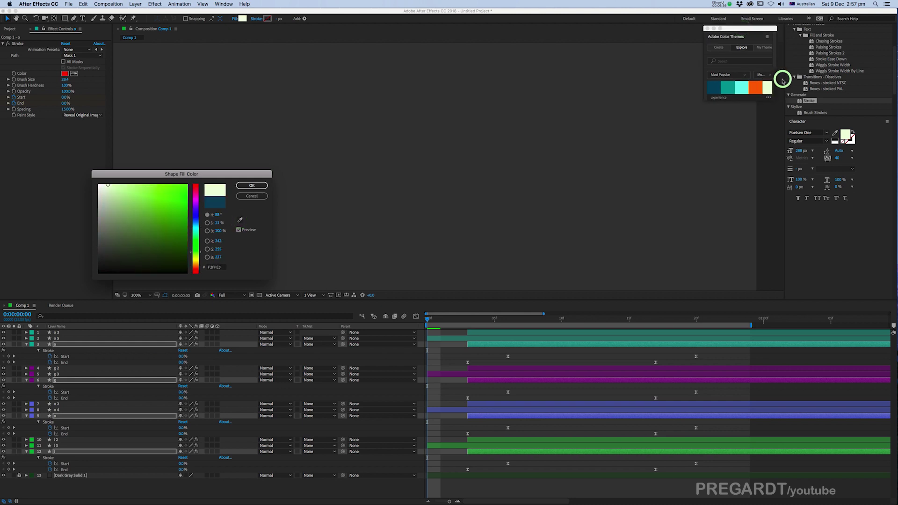
left_click(253, 187)
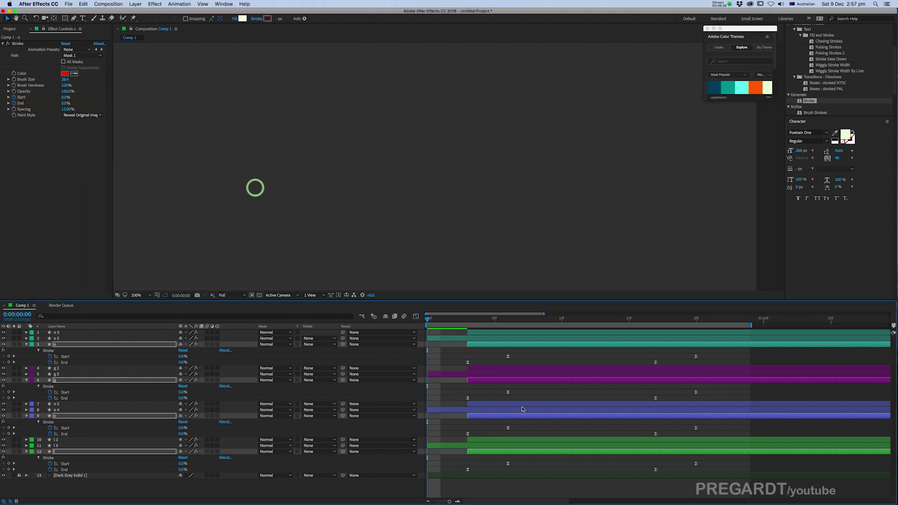
mouse_move(435, 320)
left_mouse_down()
mouse_move(702, 363)
mouse_move(684, 477)
left_mouse_up()
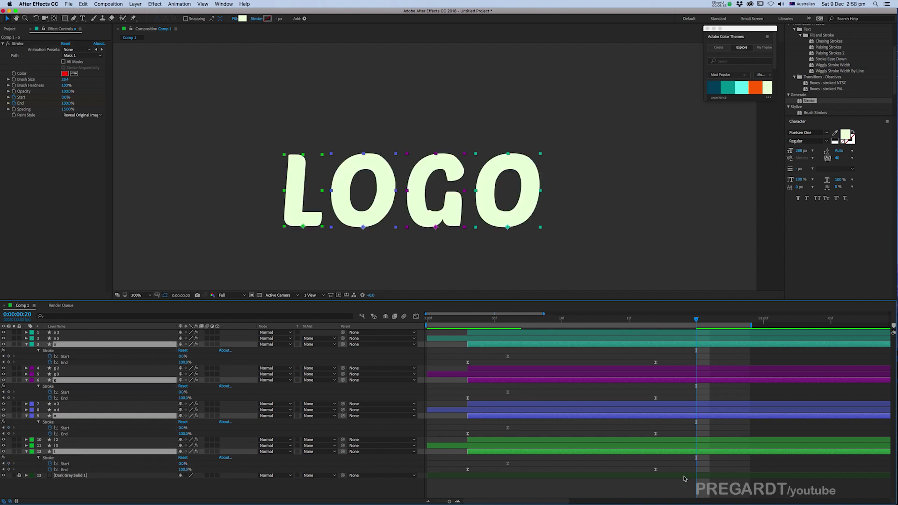
Preview the LOGO draw-on animation and stop at frame 3.
key("KP_0")
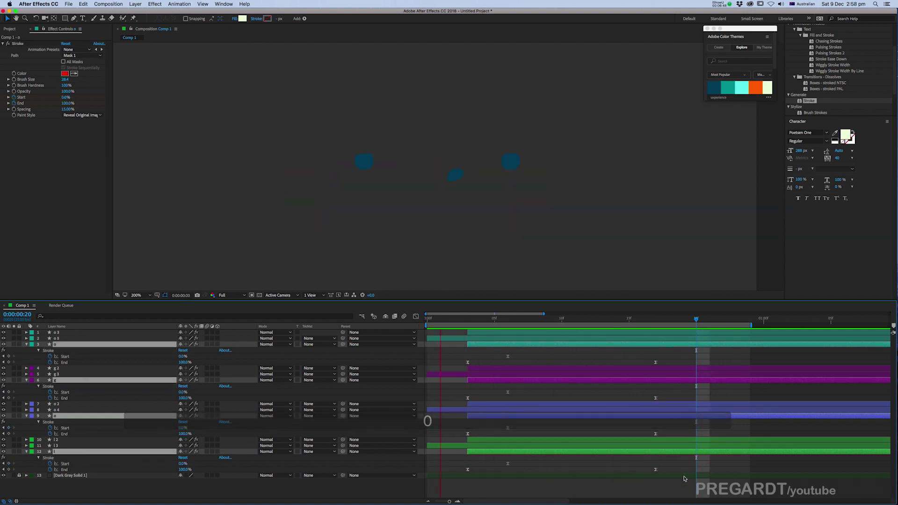
key("space")
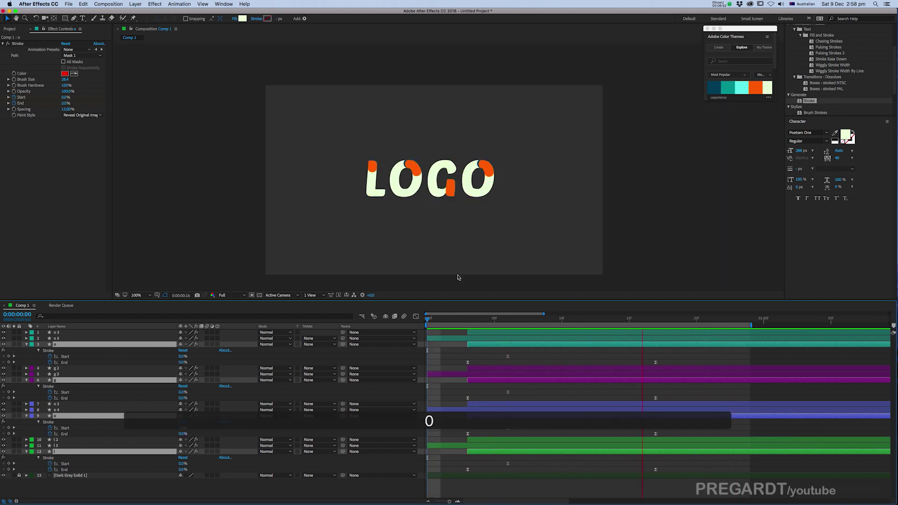
key("space")
left_click(468, 319)
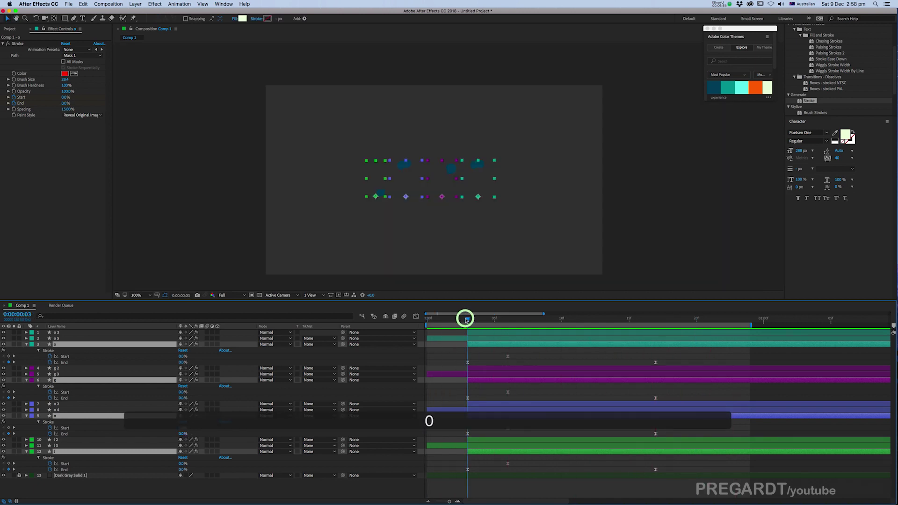
Select the original l layer and zoom the viewer in with the L centred.
left_click(482, 461)
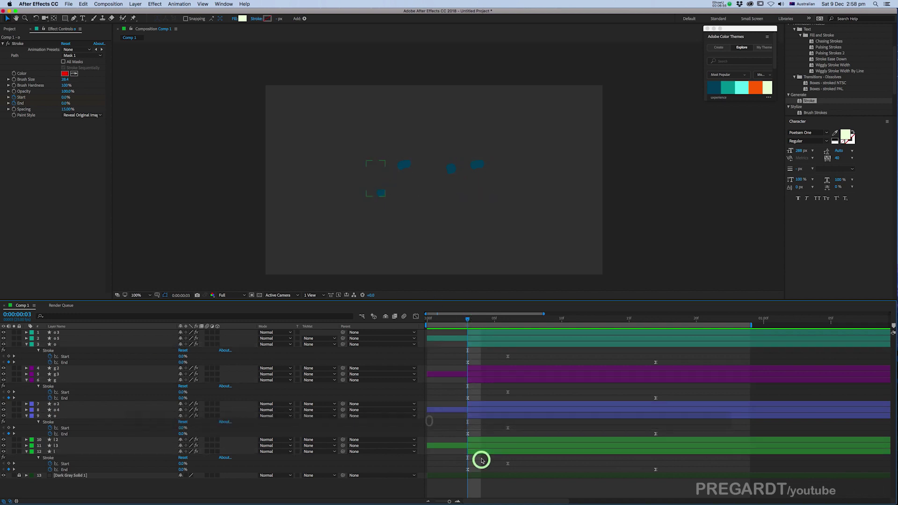
left_click(482, 452)
key("period")
left_click_drag(361, 259, 411, 237)
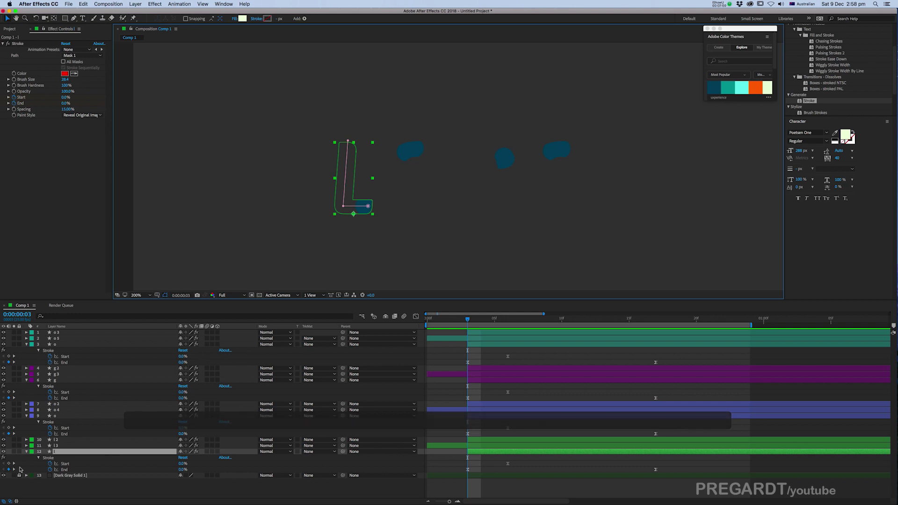
Collapse layer properties and parent l 2 and l 3 to the original l layer.
left_click(526, 430)
key("u")
key("u")
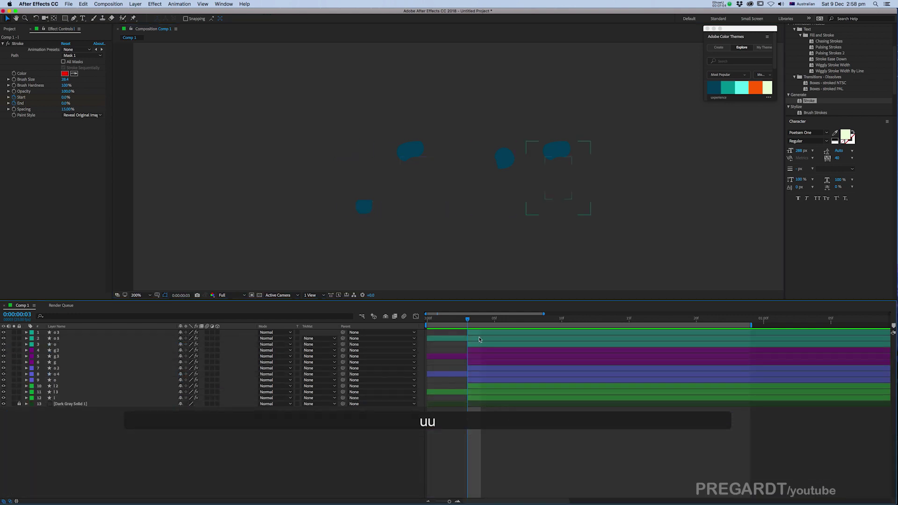
left_click(475, 332)
left_click(475, 339, "shift")
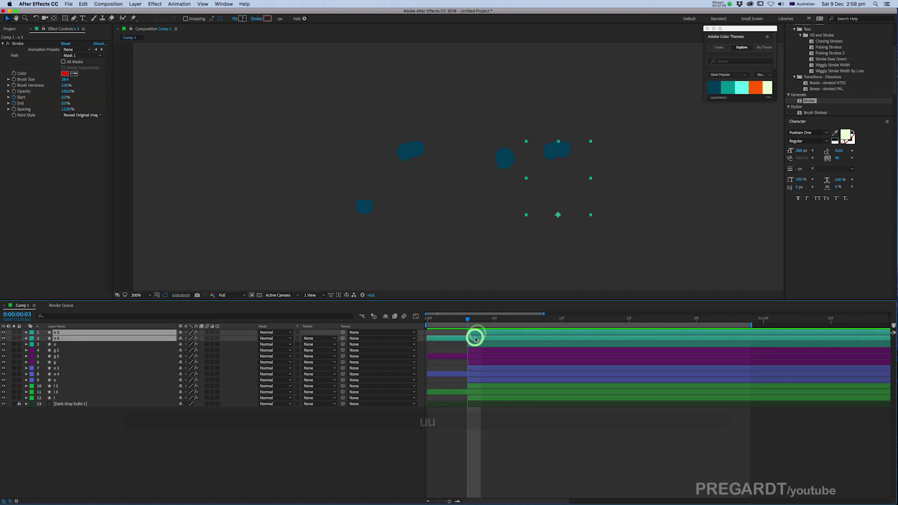
left_click(474, 393)
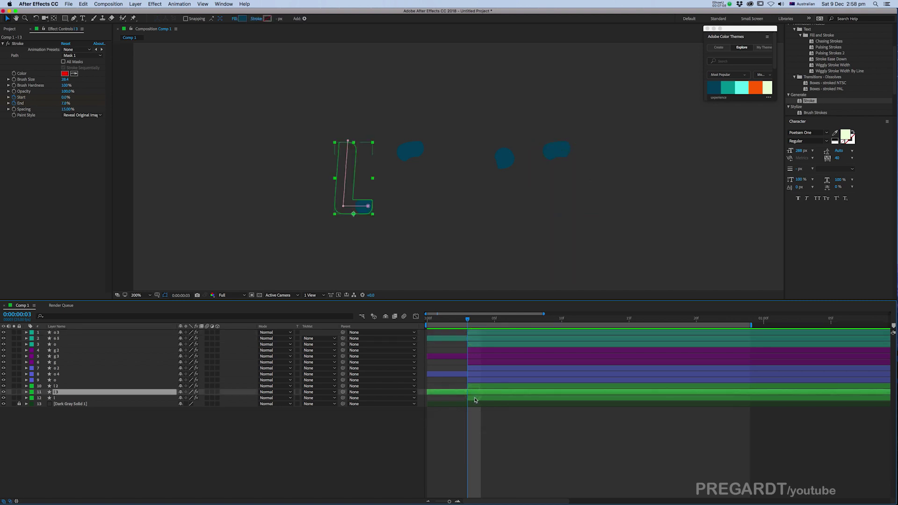
left_click(475, 387, "shift")
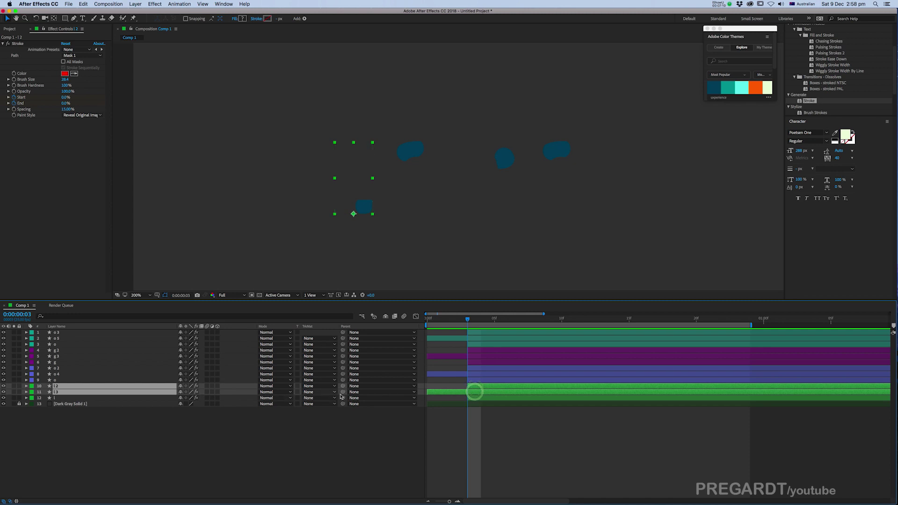
left_click_drag(343, 394, 473, 397)
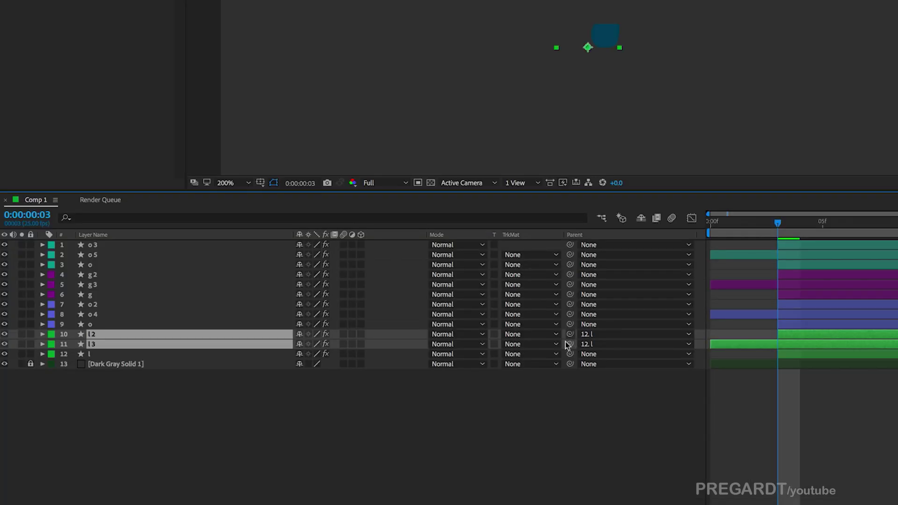
Check the timeline column options, then select and expand the original l layer.
right_click(253, 236)
mouse_move(285, 273)
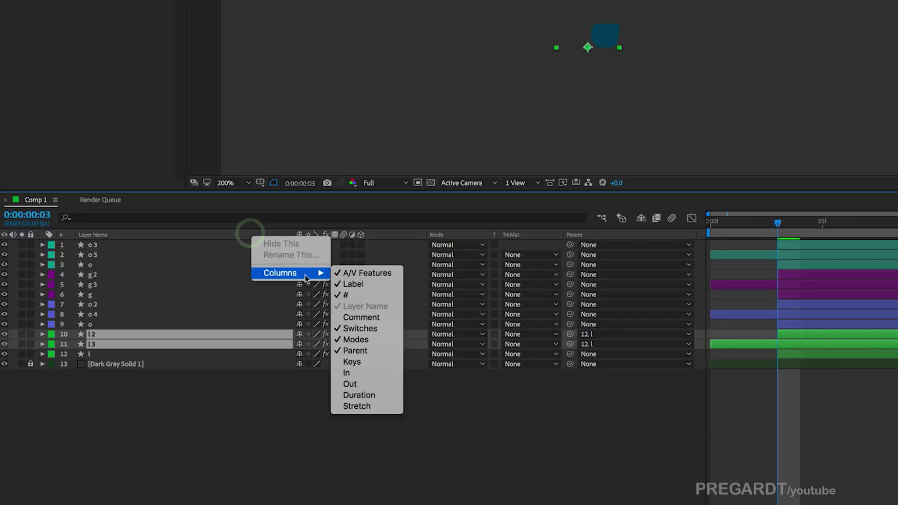
left_click(774, 386)
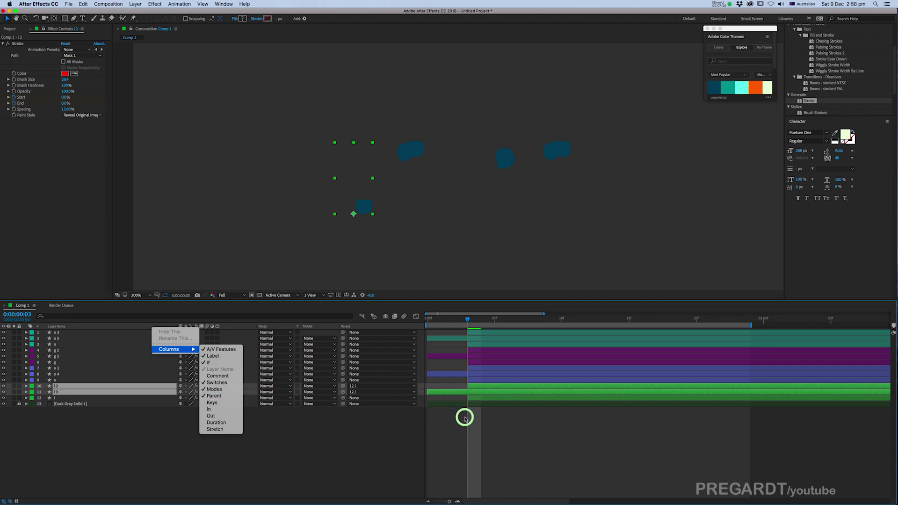
left_click(789, 354)
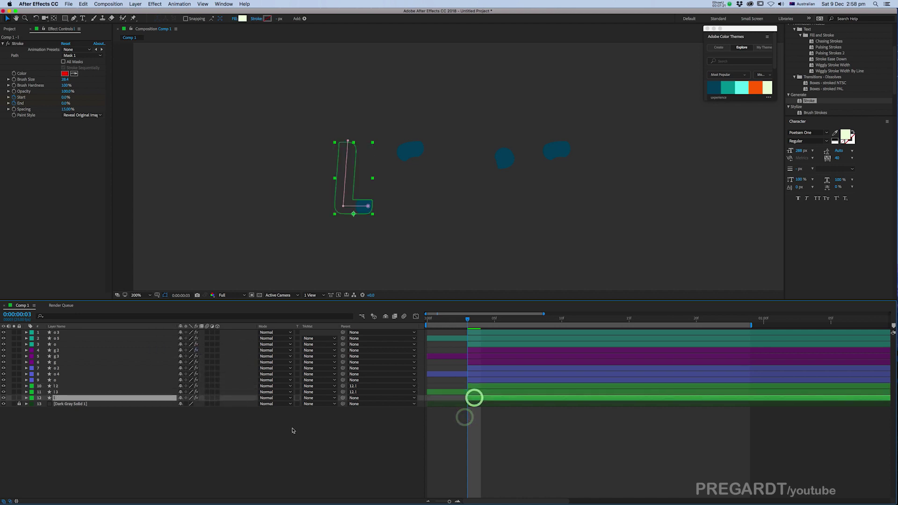
left_click(26, 398)
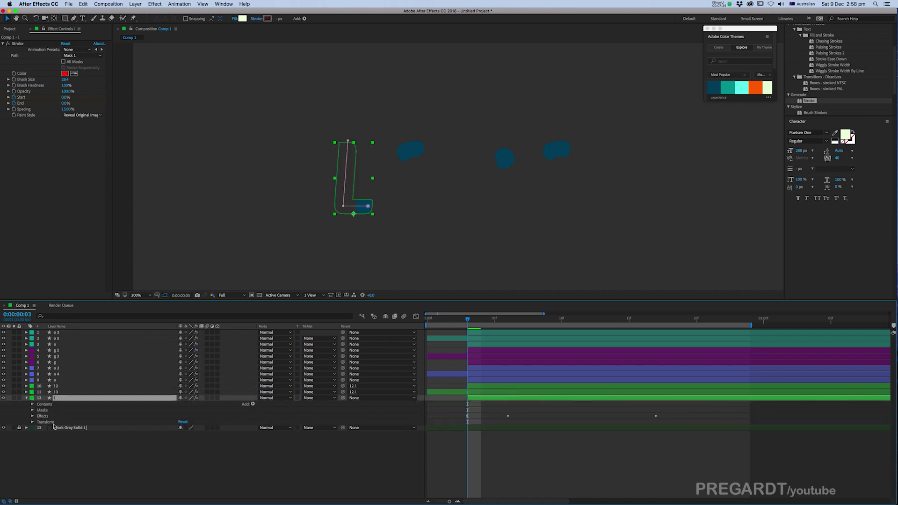
Start the l layer's Scale keyframes at frame 3 and squash it to 110/87% at frame 5.
key("s")
left_click(44, 405)
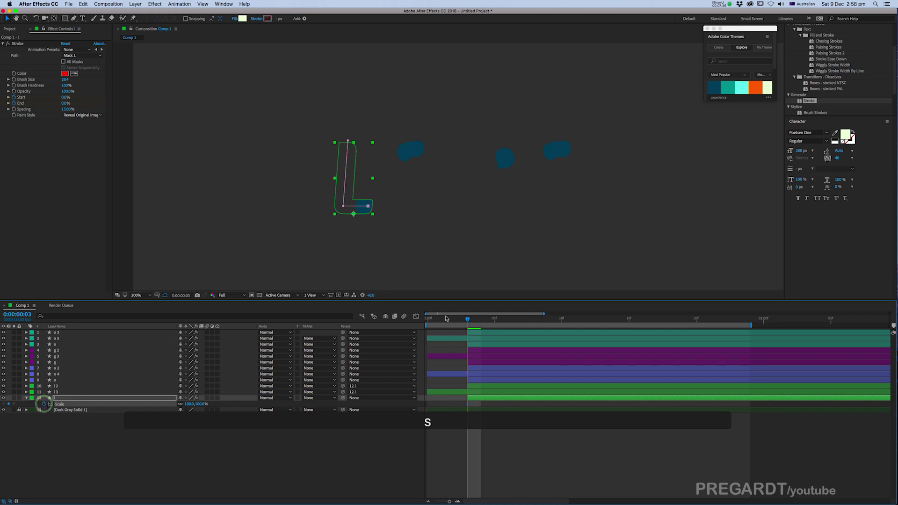
left_click_drag(470, 320, 491, 329)
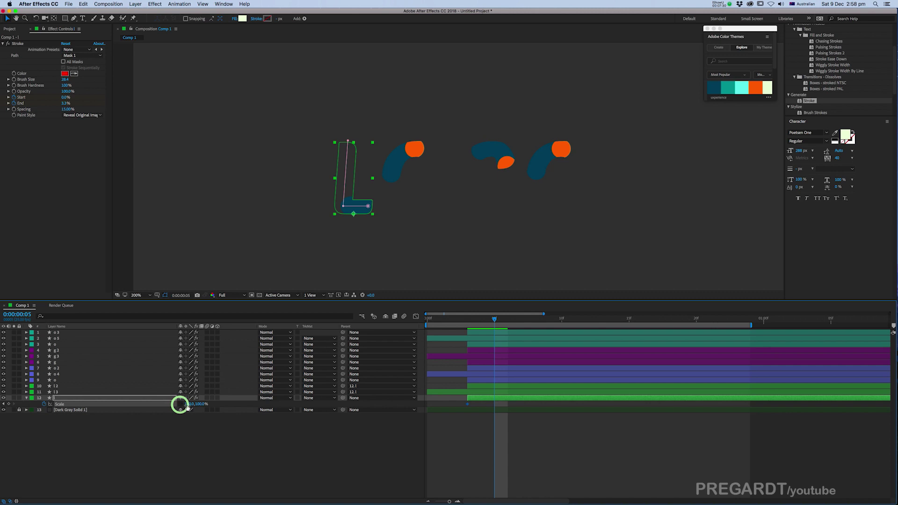
left_click_drag(180, 405, 186, 405)
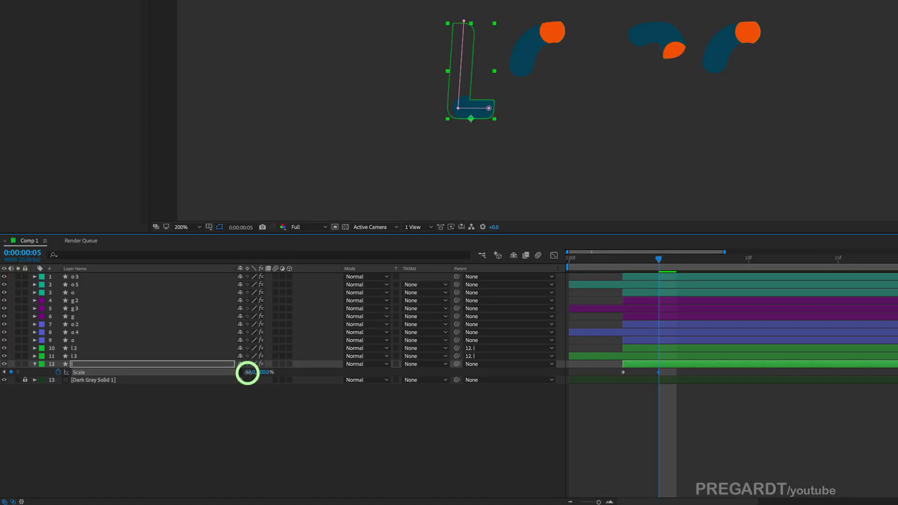
left_click_drag(247, 373, 258, 373)
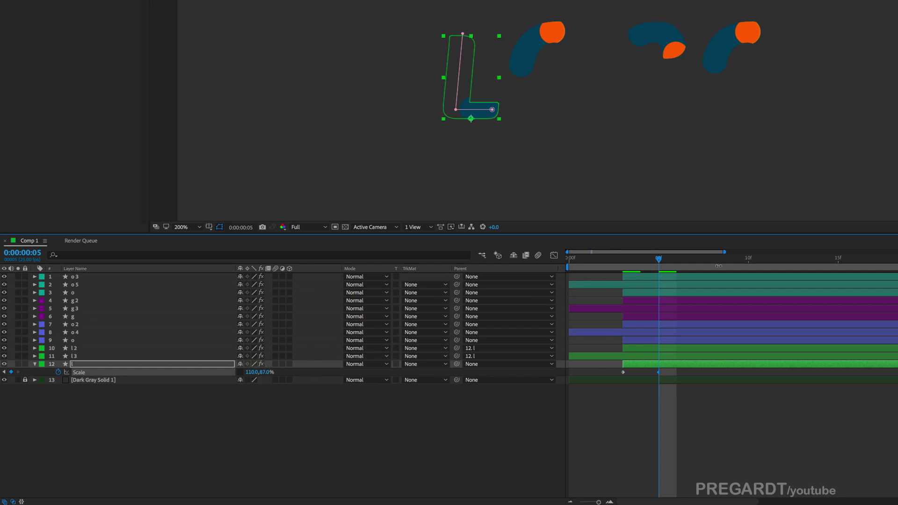
At frame 7, set the l layer's Scale to 94/110%.
left_click_drag(663, 262, 693, 263)
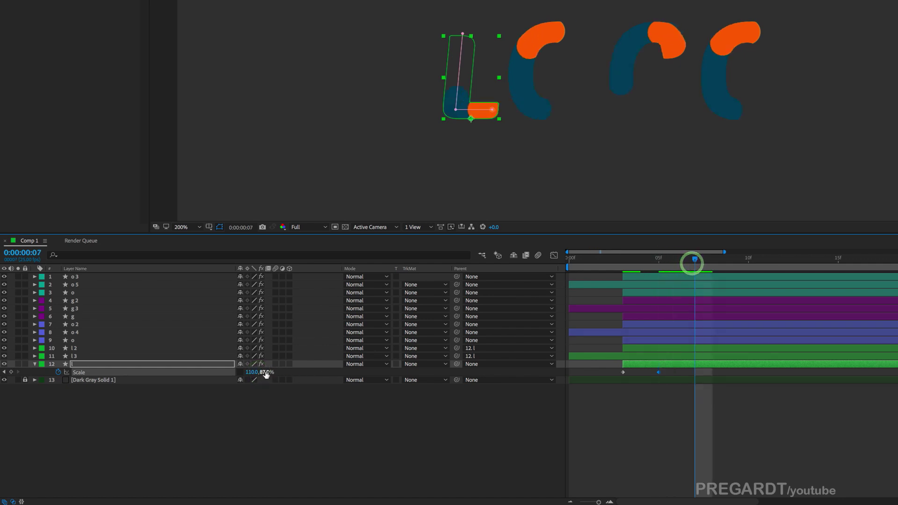
left_click_drag(266, 372, 275, 373)
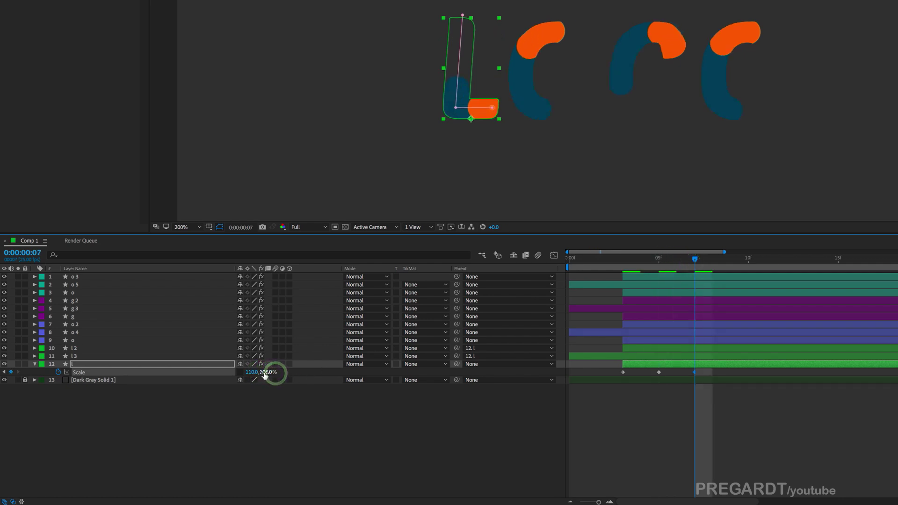
type("110")
key("Return")
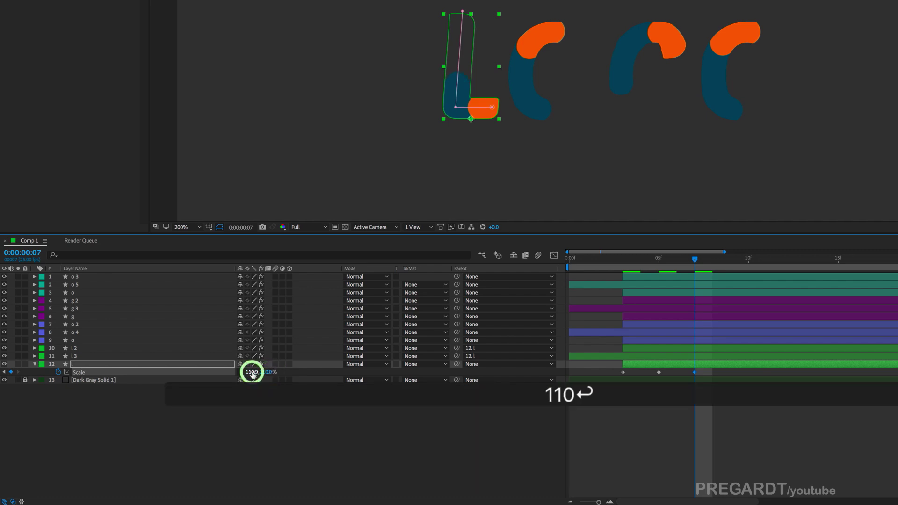
type("94")
key("Return")
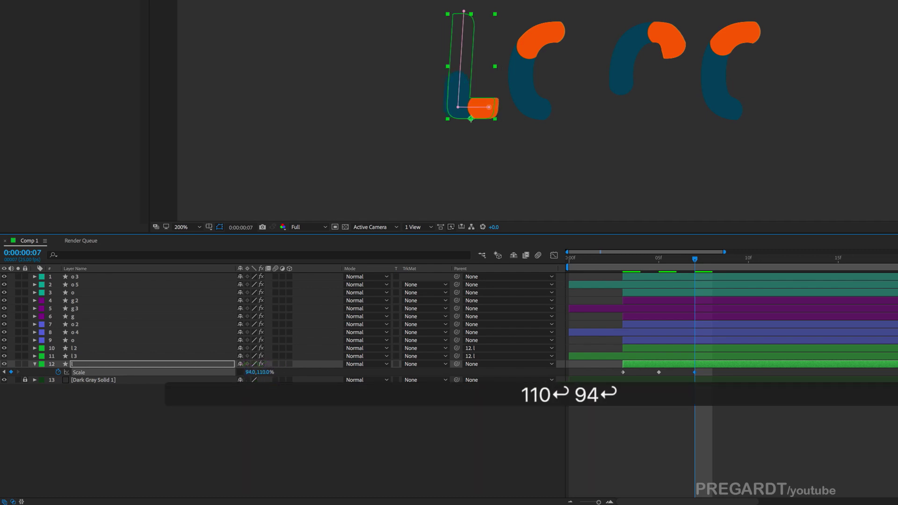
At frame 9, set the l layer's Scale to 102/98%.
left_click(733, 265)
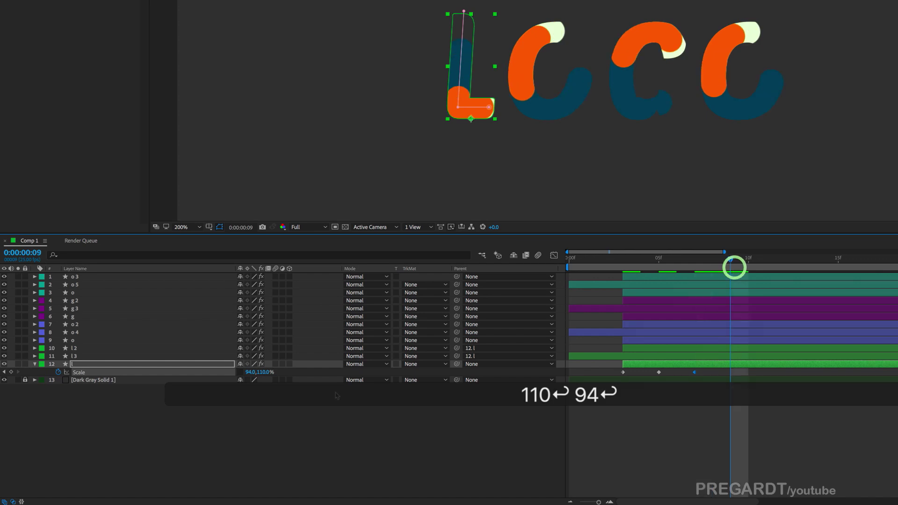
left_click(264, 373)
type("98")
key("Return")
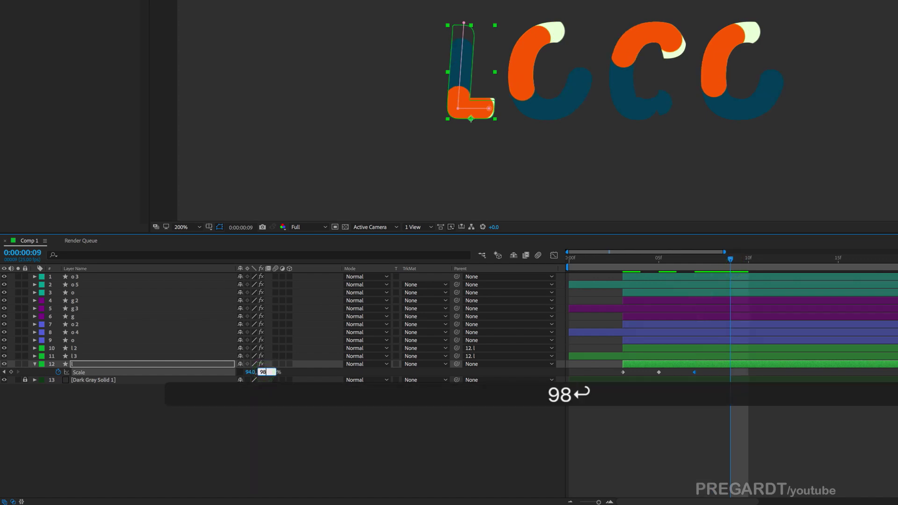
left_click(251, 372)
type("102")
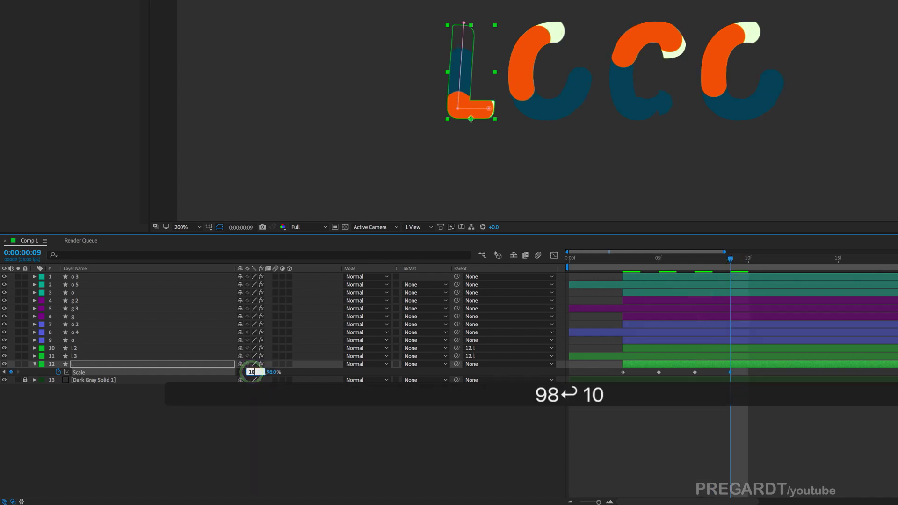
key("Return")
Copy the first Scale keyframe and paste it at frame 11 to settle back at 100%.
left_click_drag(754, 262, 762, 261)
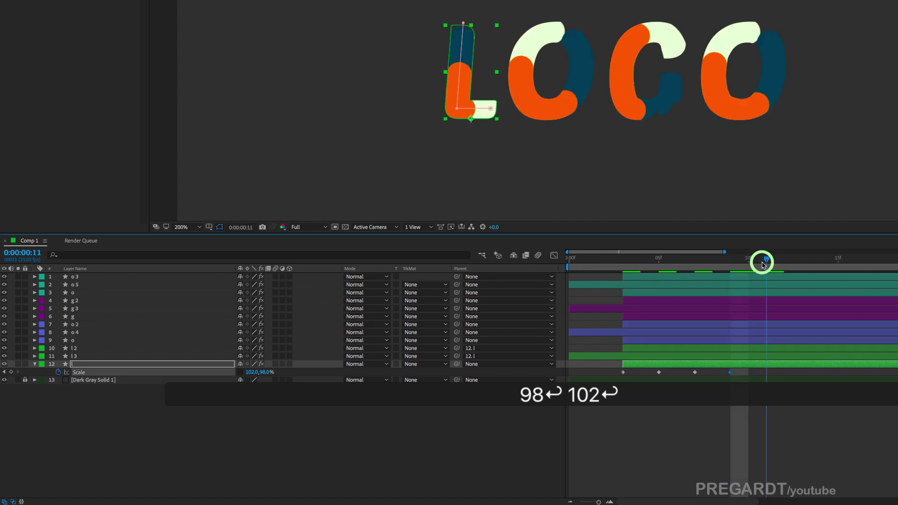
left_click(613, 374)
key("super+c")
key("super+v")
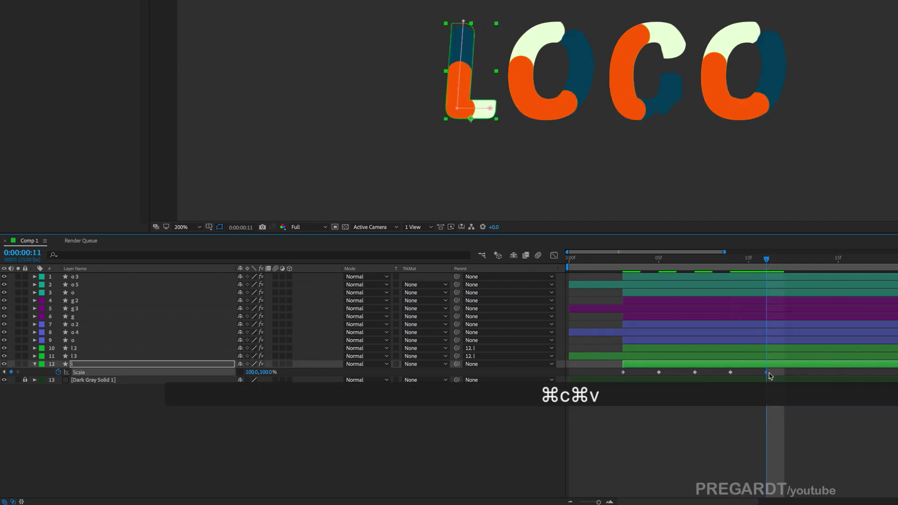
Apply Easy Ease to the L's Scale keyframes and preview the draw-on up to frame 13.
left_click_drag(774, 367, 638, 379)
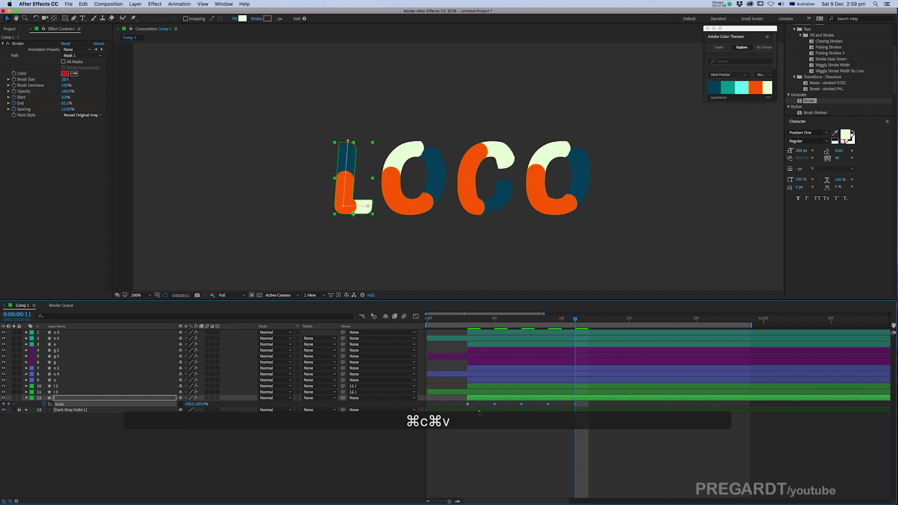
key("F9")
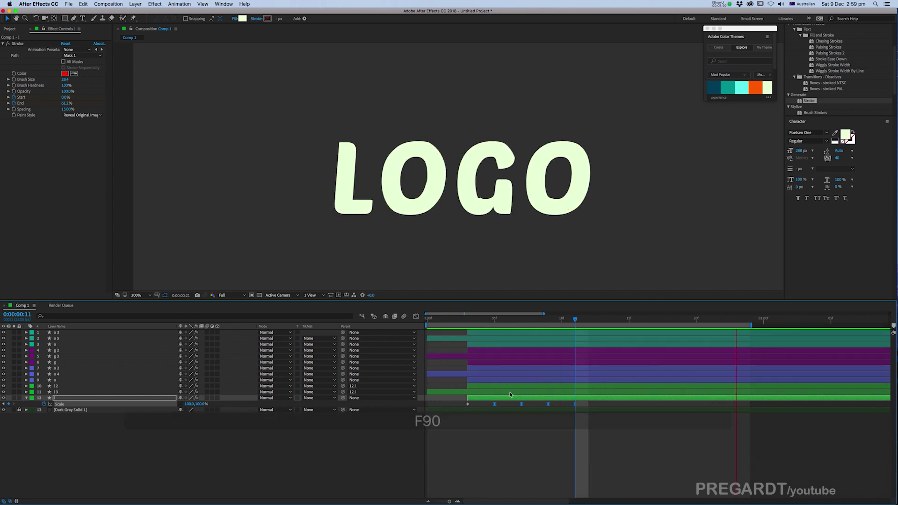
left_click(556, 390)
left_click(556, 388, "shift")
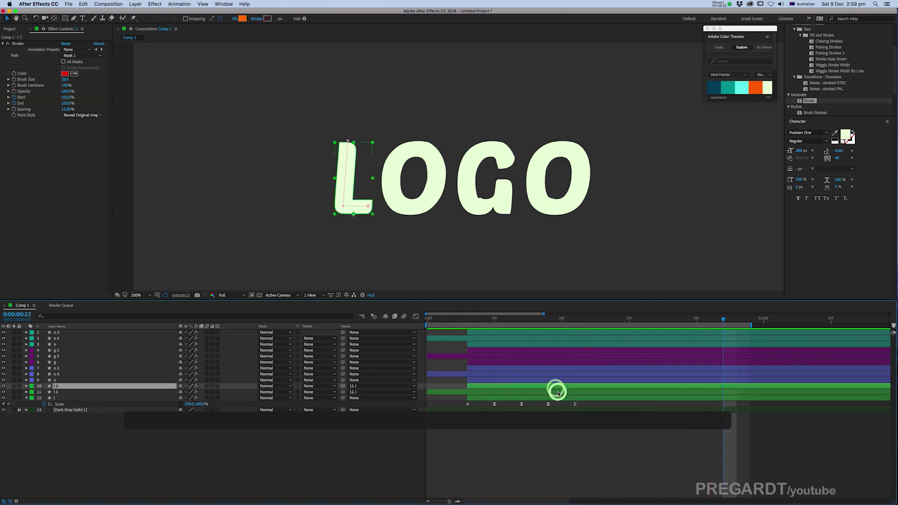
left_click(430, 321)
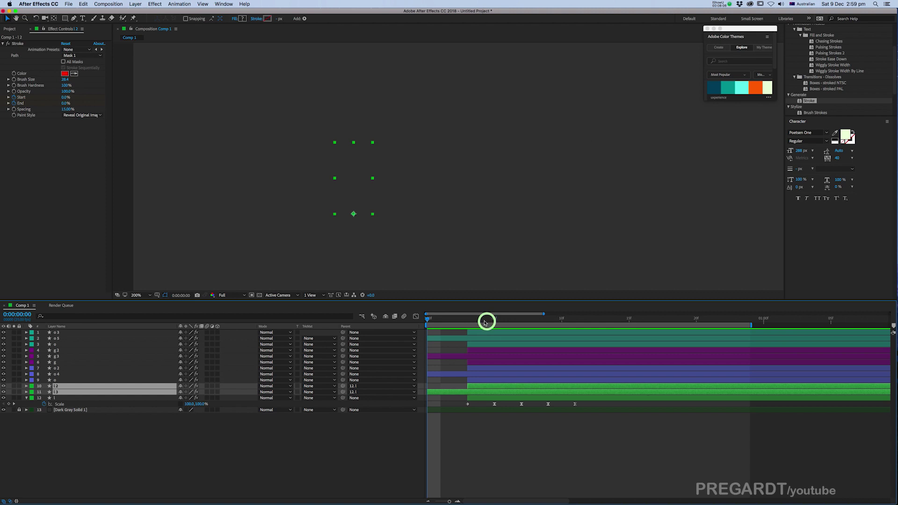
left_click_drag(485, 322, 596, 336)
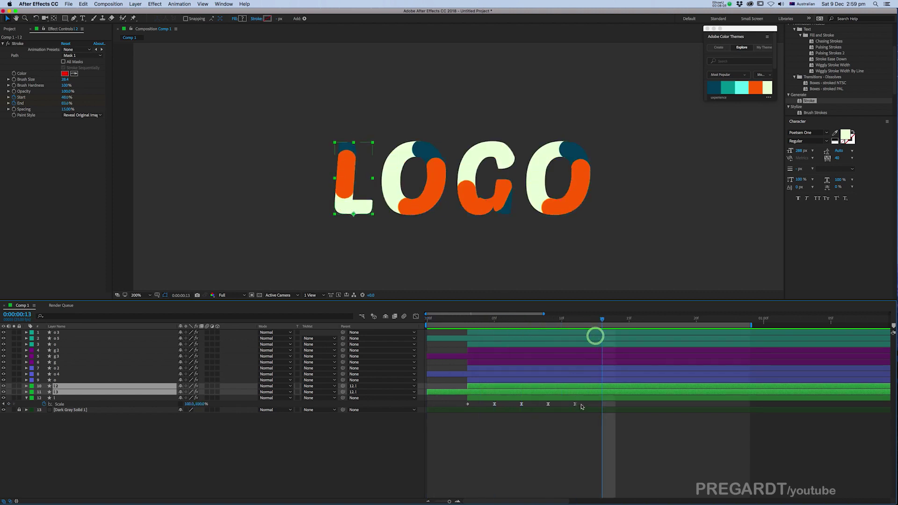
Select all five of the L's Scale keyframes and shift them a few frames later.
left_click_drag(581, 407, 453, 412)
left_click_drag(491, 321, 576, 334)
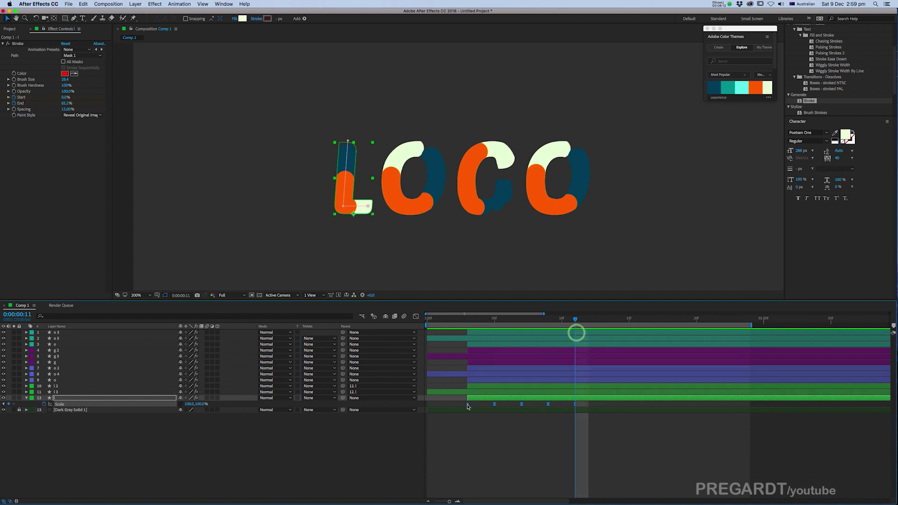
left_click_drag(467, 406, 556, 412)
Undo the extra keyframe move and stretch the L's Scale keyframes over a longer span.
key("KP_0")
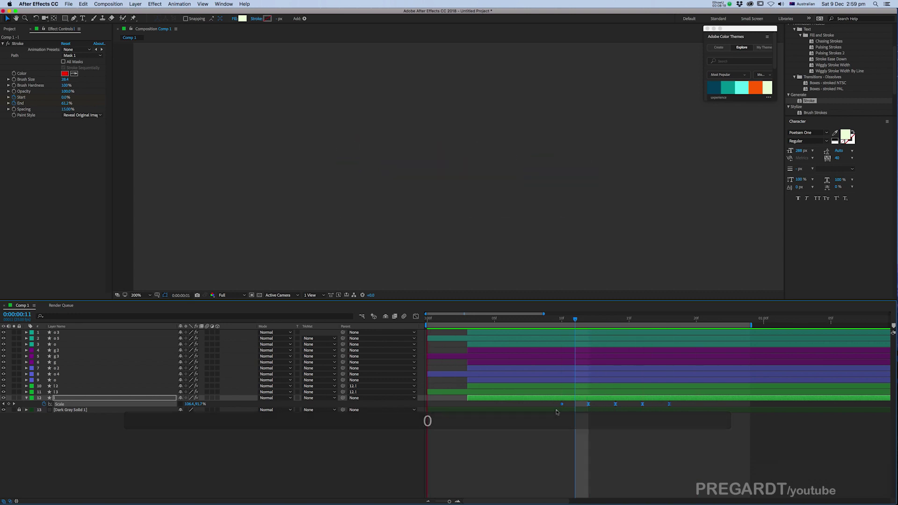
left_click_drag(588, 405, 602, 405)
key("super+z")
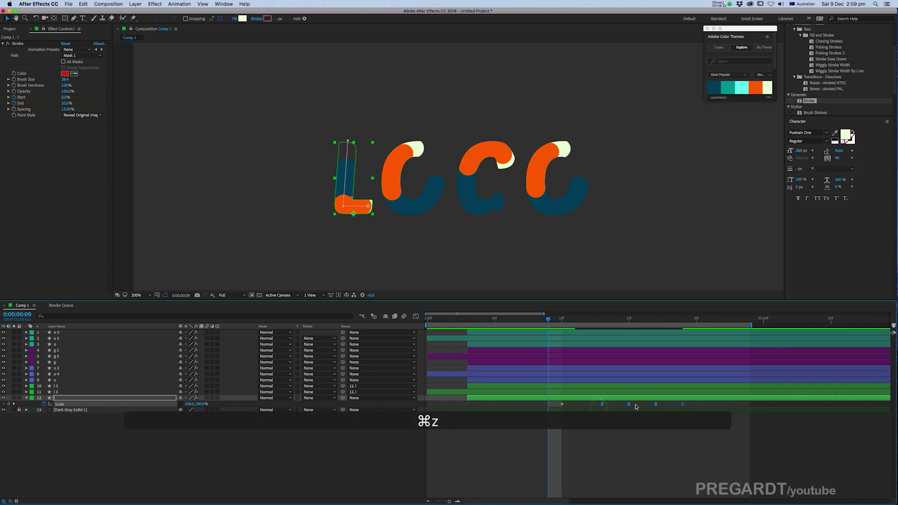
left_click(552, 410)
left_click_drag(671, 407, 707, 409)
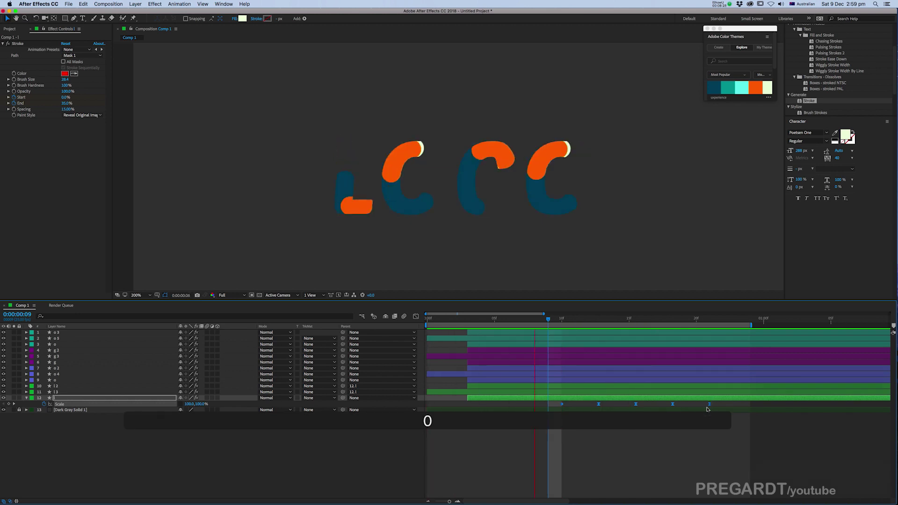
Zoom out the timeline, extend the work area end, and select all the L's Scale keyframes.
left_click(427, 500)
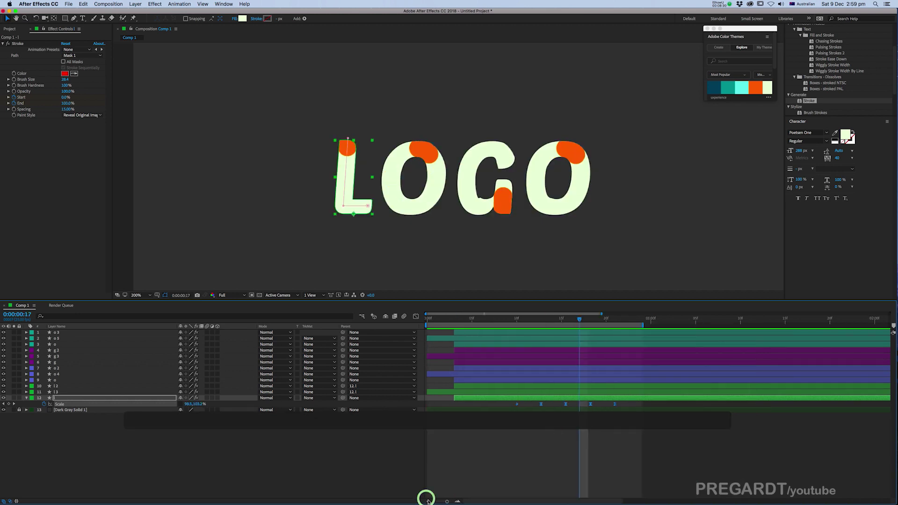
left_click_drag(644, 325, 750, 326)
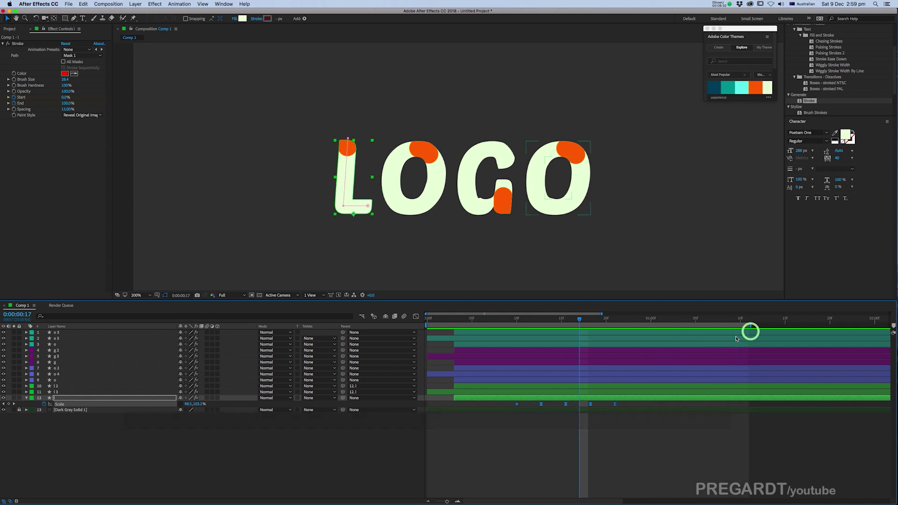
left_click_drag(623, 408, 495, 416)
Paste the L's Scale keyframes at frame 10 onto layers 9, 6 and 3.
key("super+c")
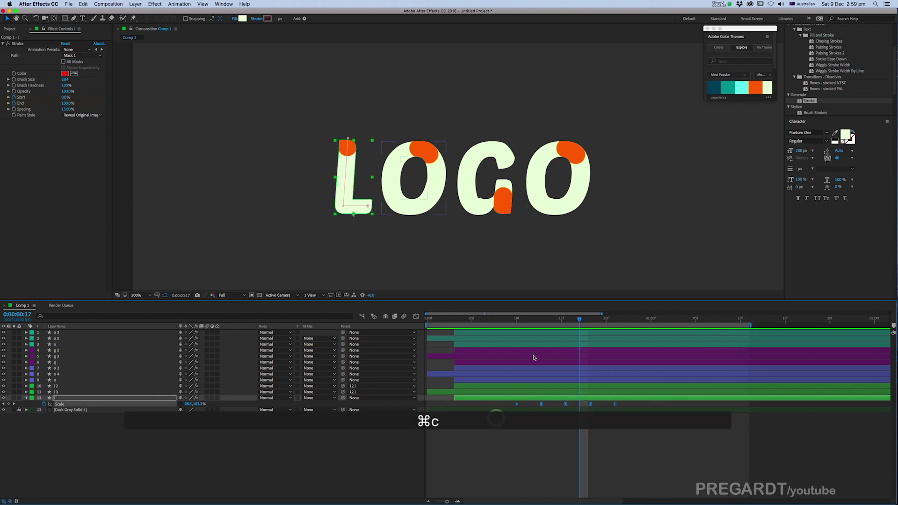
left_click(518, 322)
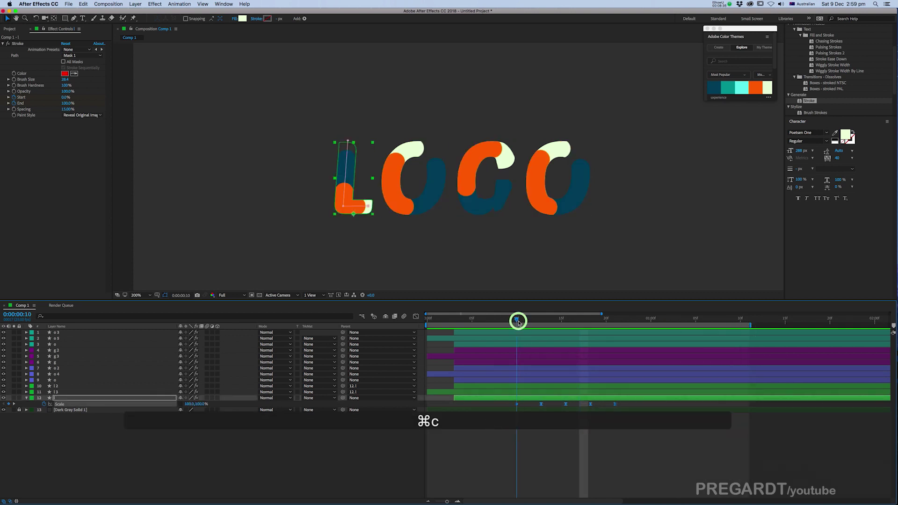
left_click(521, 380, "super")
left_click(522, 363, "super")
left_click(521, 344, "super")
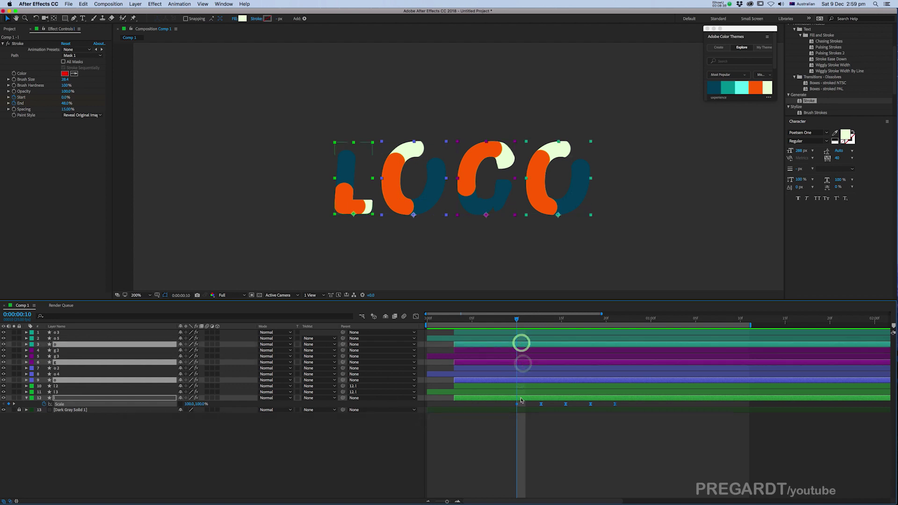
left_click(521, 399, "super")
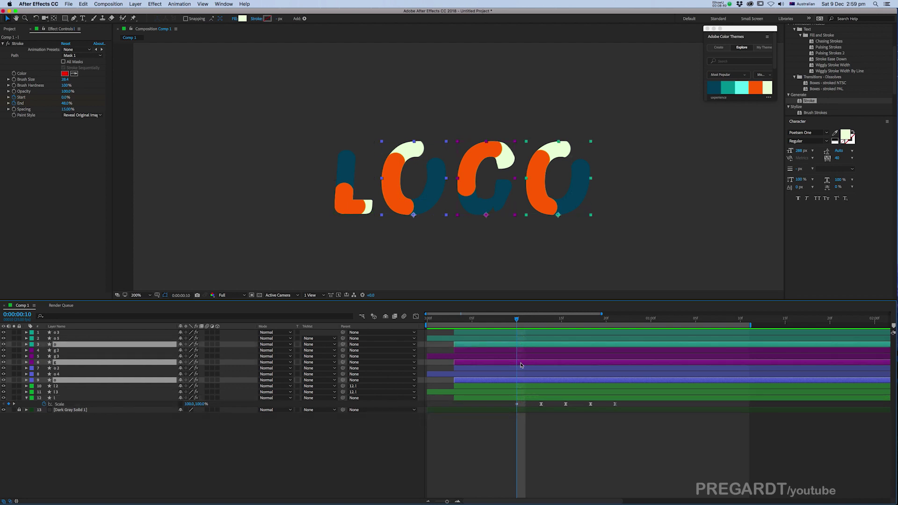
key("super+v")
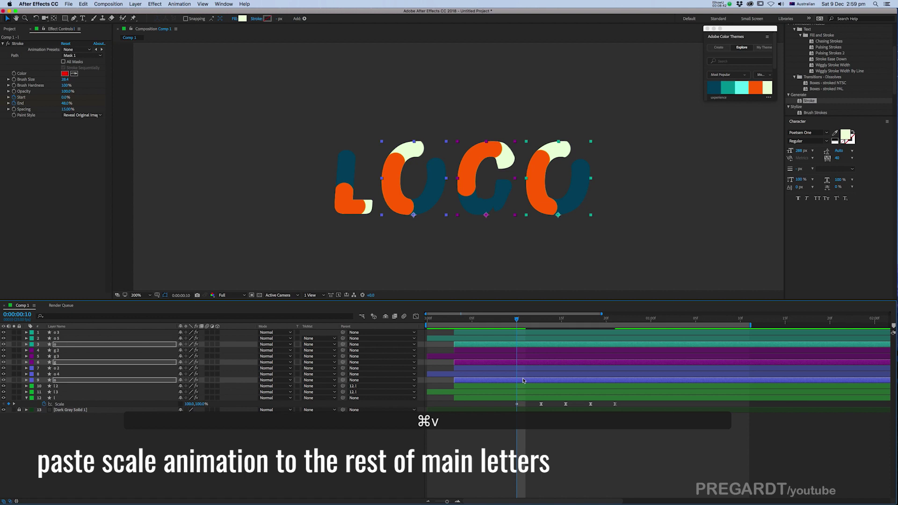
Parent each letter's duplicate layers to its main layer: 3, 6 and 9.
left_click(513, 334)
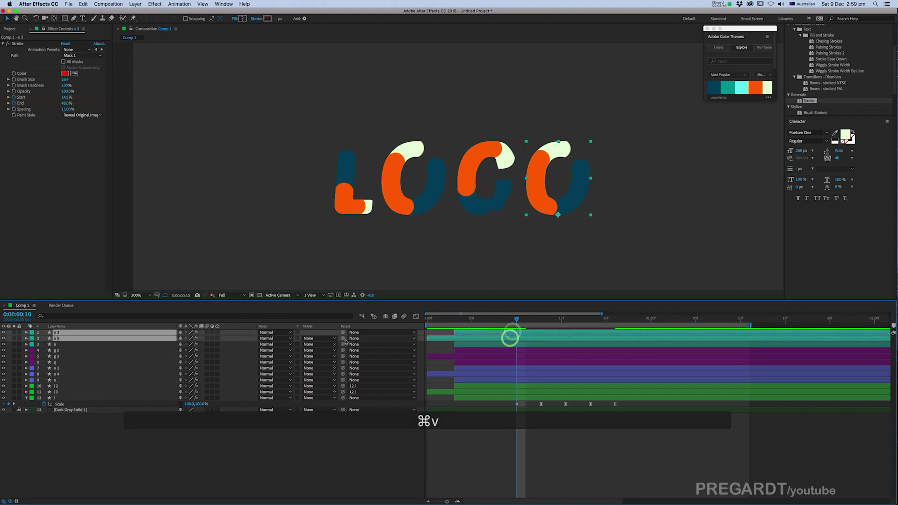
left_click_drag(509, 334, 483, 343)
left_click(468, 350)
left_click(457, 356, "shift")
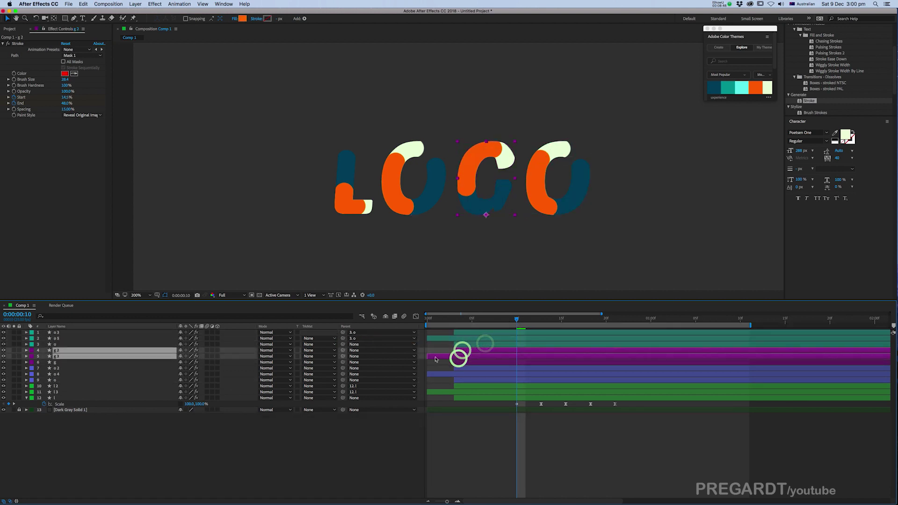
left_click_drag(343, 356, 461, 363)
left_click(461, 368)
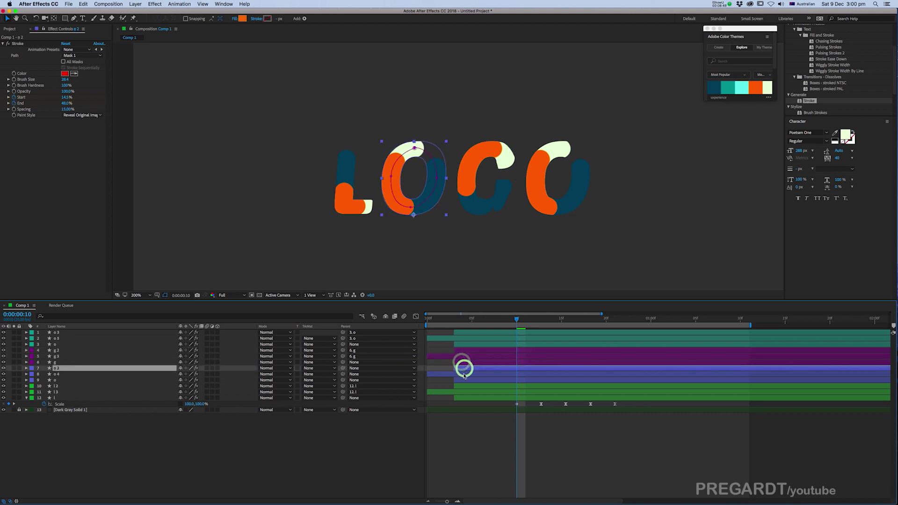
left_click(462, 374, "shift")
left_click_drag(344, 375, 463, 380)
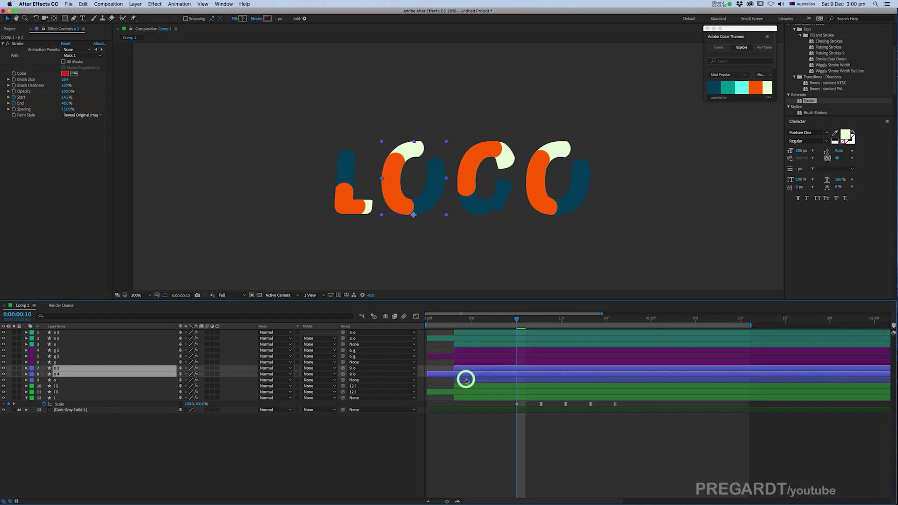
left_click(466, 379)
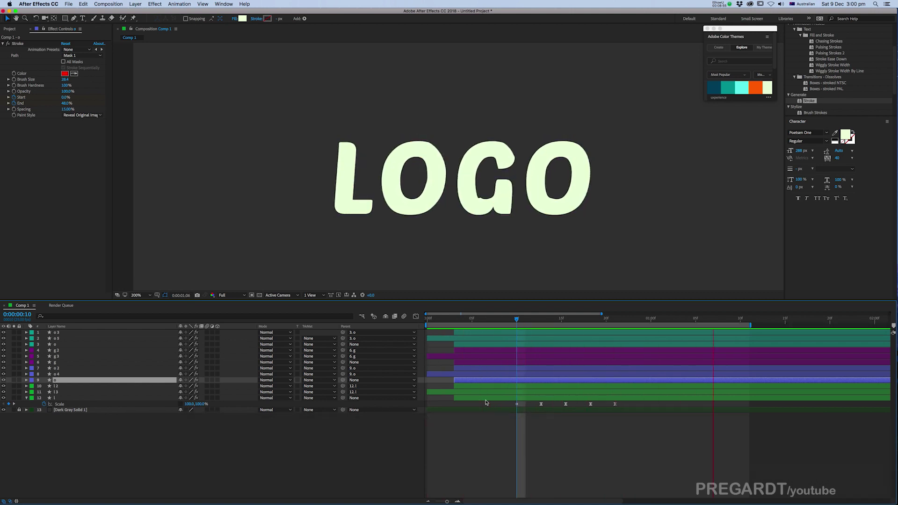
Delay layers 1–9 about 4 frames, then the G and last O a further 2 frames.
left_click(472, 333)
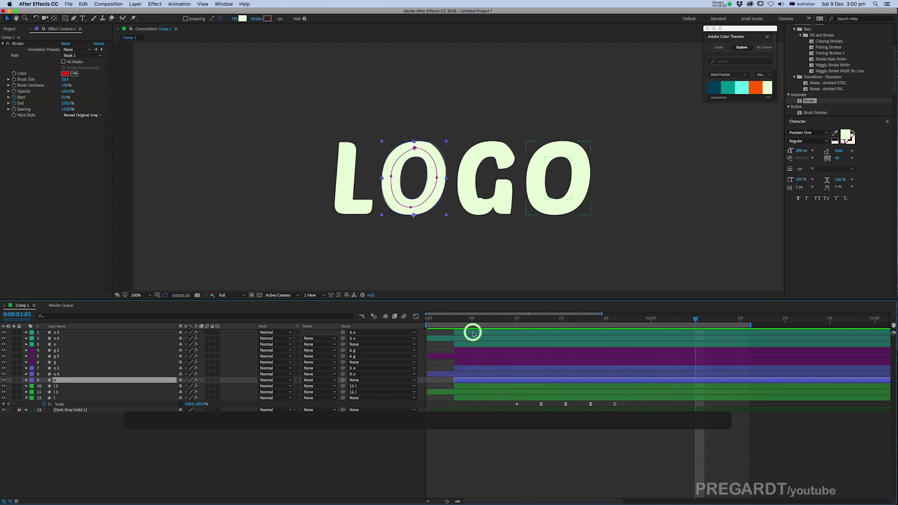
left_click(467, 378, "shift")
left_click_drag(455, 374, 500, 379)
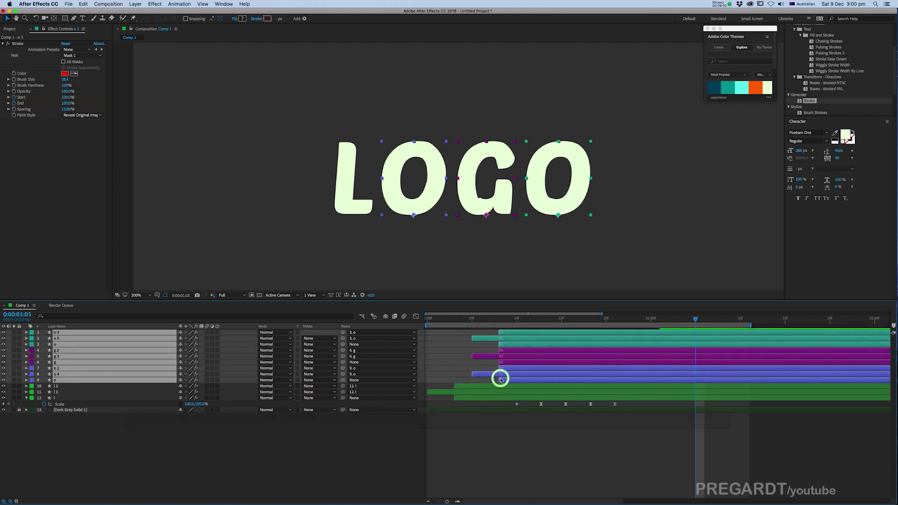
left_click(500, 370, "super")
left_click(502, 374, "super")
left_click(503, 379, "super")
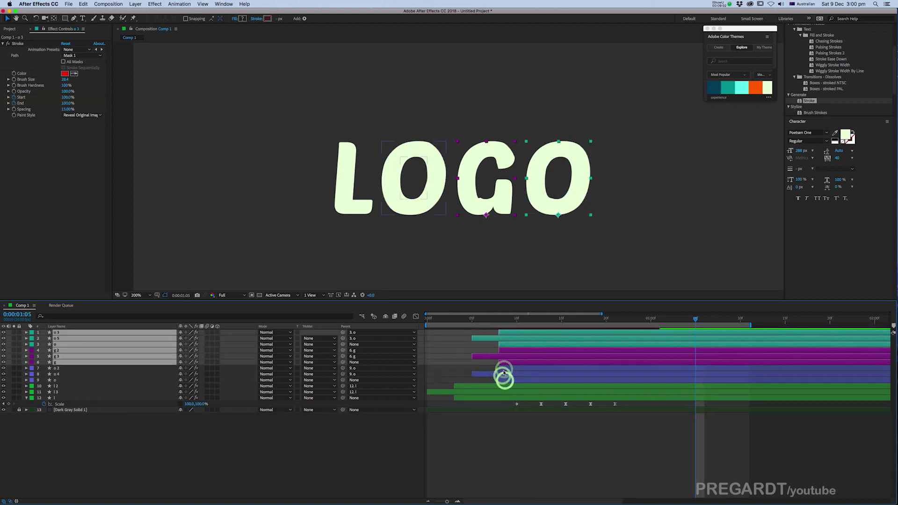
mouse_move(500, 363)
left_mouse_down()
mouse_move(536, 363)
mouse_move(561, 341)
mouse_move(584, 345)
left_mouse_up()
Extend the work area to cover the staggered letters and preview the animation.
left_click(552, 350, "super")
left_click(553, 357, "super")
left_click(553, 362, "super")
left_click(593, 332, "super")
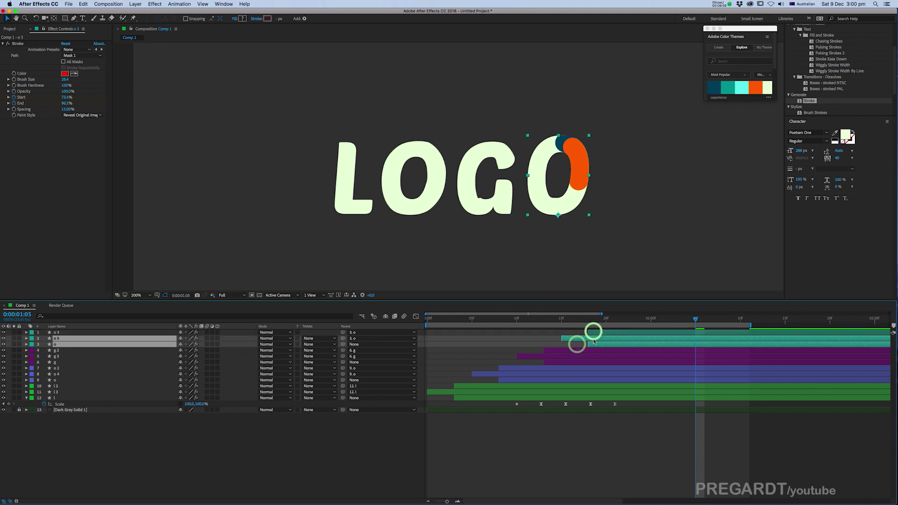
left_click_drag(760, 328, 825, 328)
key("KP_0")
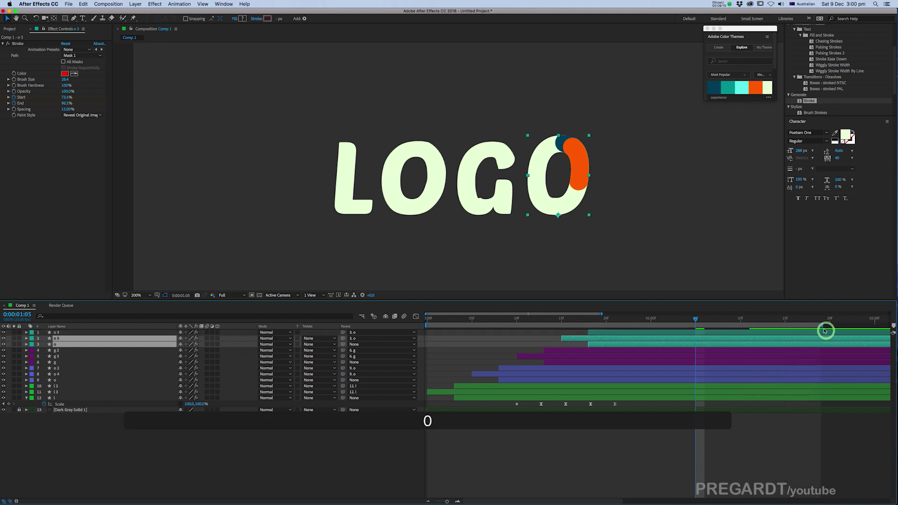